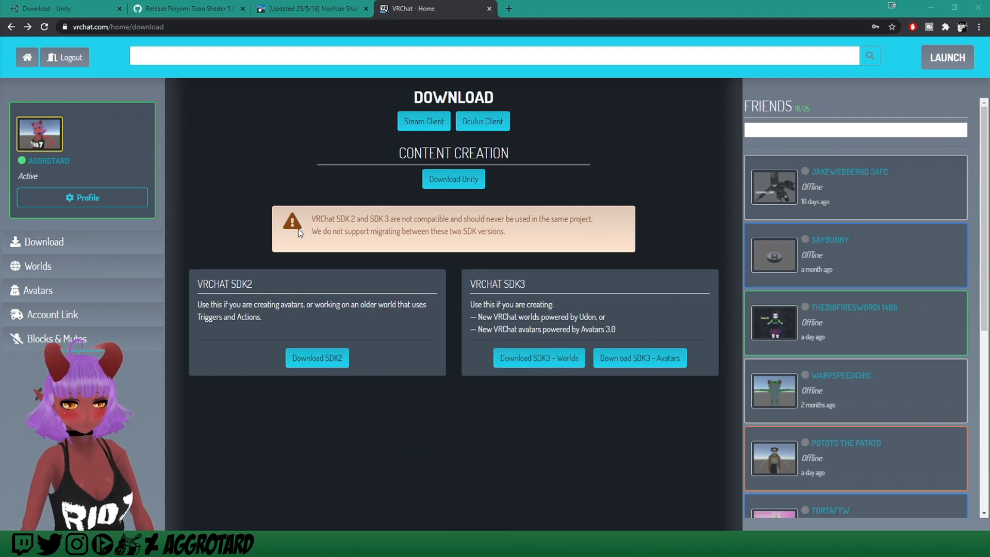
Step: Read the SDK compatibility warning, open the Unity setup guide, and go to its current Unity version page
{"action": "left_click_drag", "start_coordinate": [313, 220], "coordinate": [437, 220]}
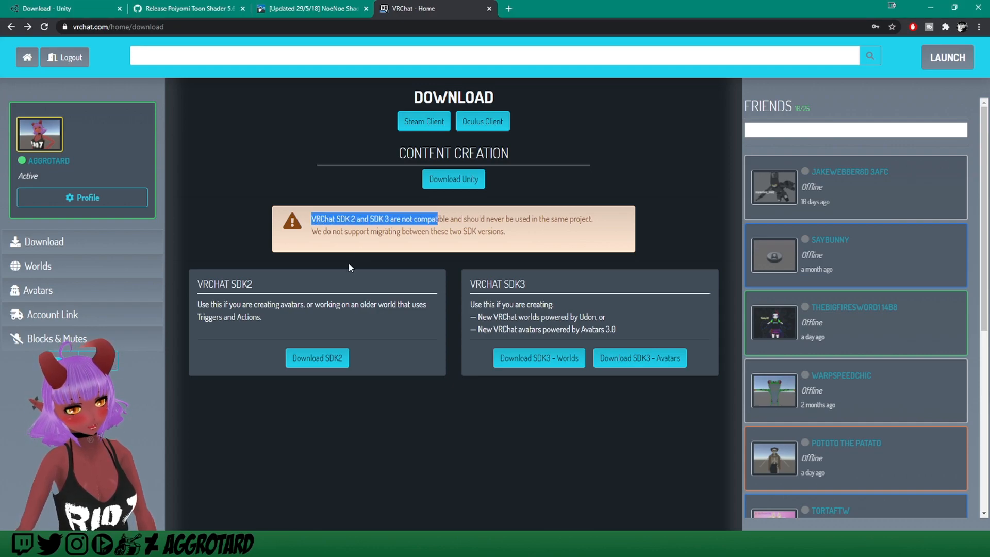
{"action": "left_click", "coordinate": [452, 229]}
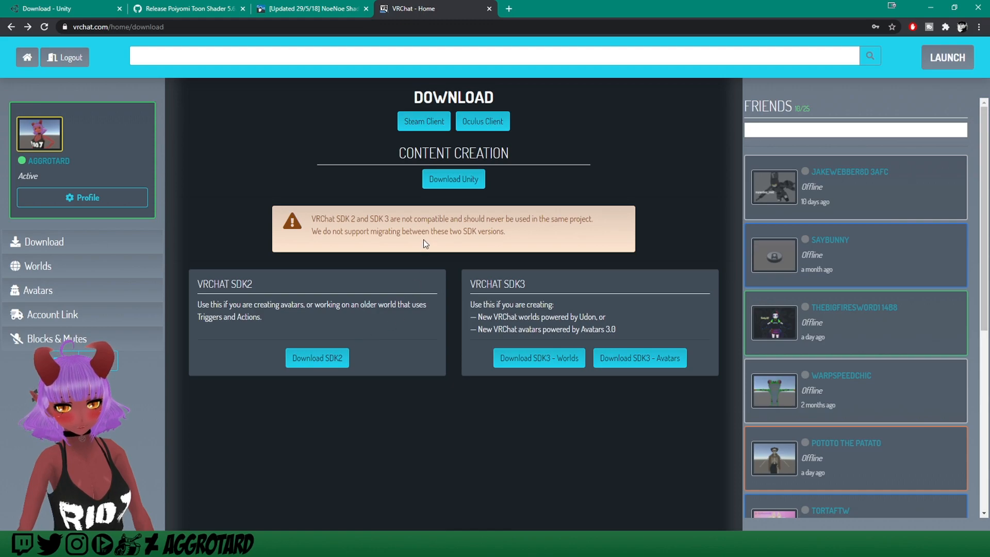
{"action": "left_click", "coordinate": [450, 181]}
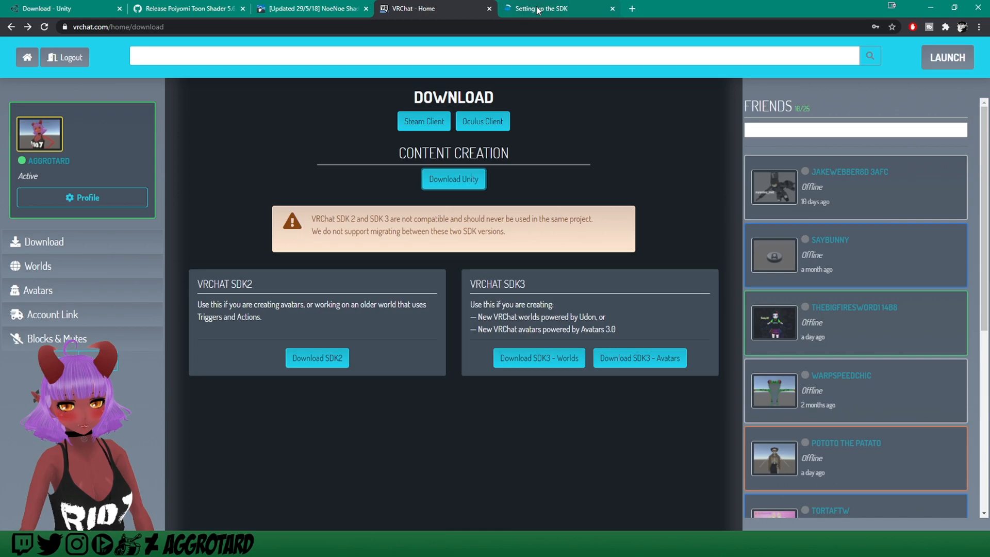
{"action": "left_click", "coordinate": [537, 9]}
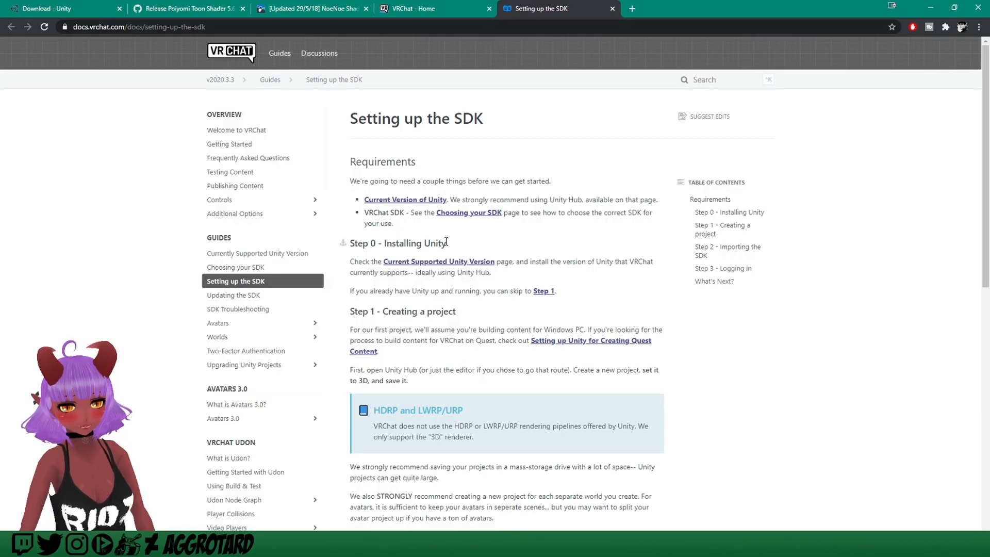
{"action": "left_click_drag", "start_coordinate": [450, 200], "coordinate": [656, 201]}
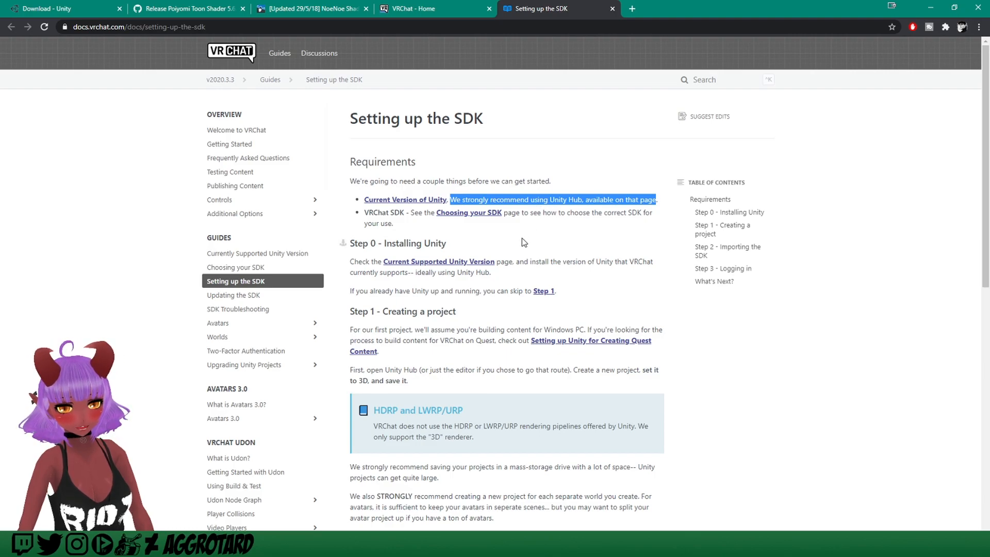
{"action": "left_click", "coordinate": [430, 205]}
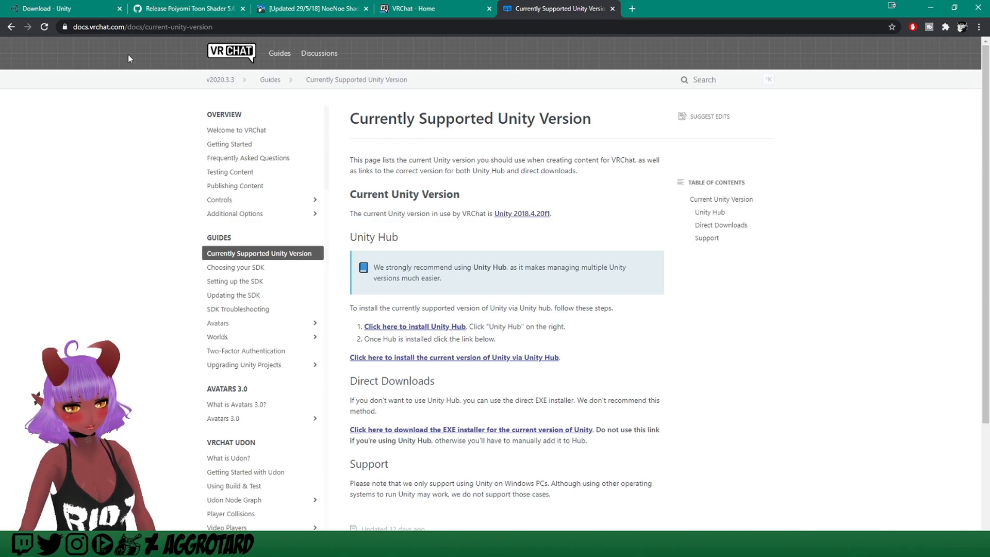
Step: Check the Unity Hub download on Unity's website, and launch the installed Unity Hub from the desktop
{"action": "left_click", "coordinate": [81, 11]}
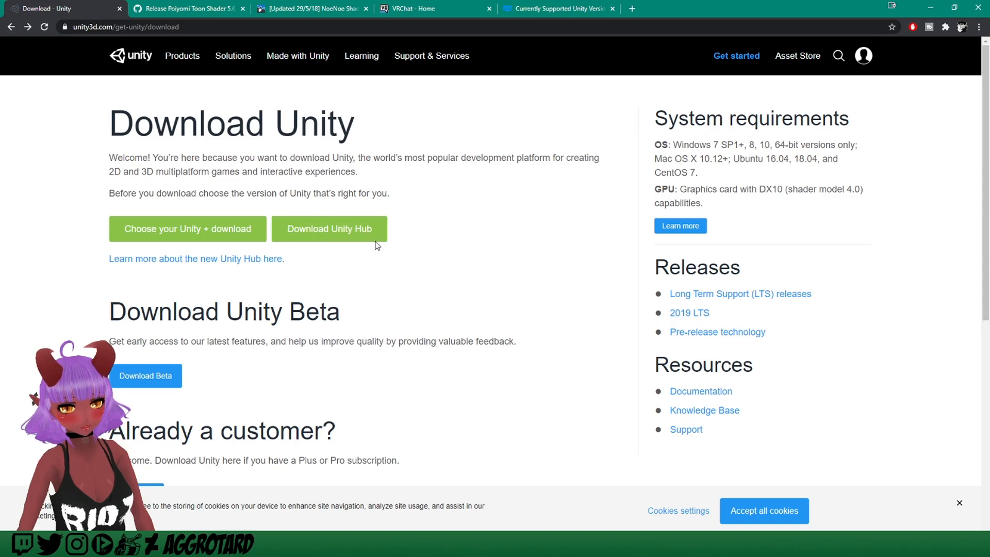
{"action": "left_click", "coordinate": [336, 234]}
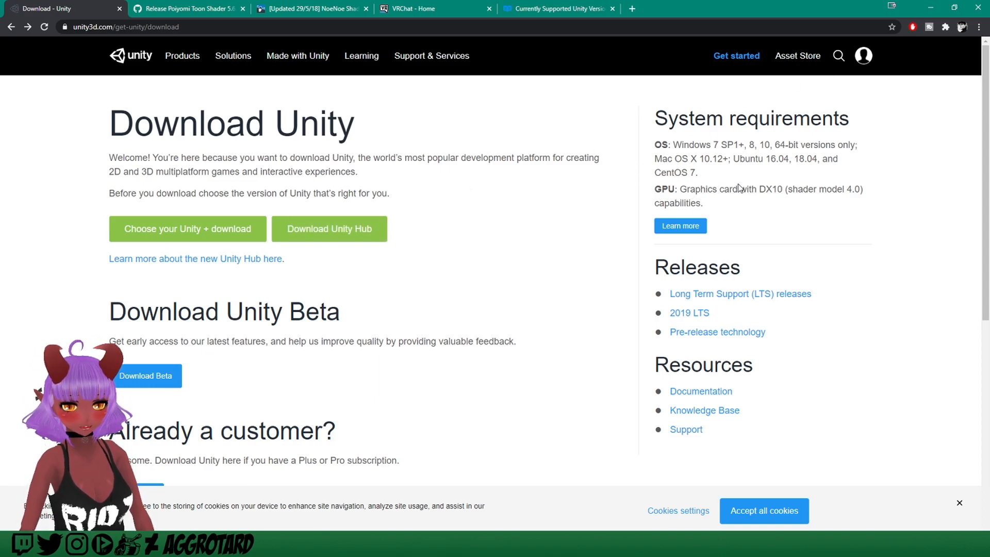
{"action": "left_click", "coordinate": [932, 8]}
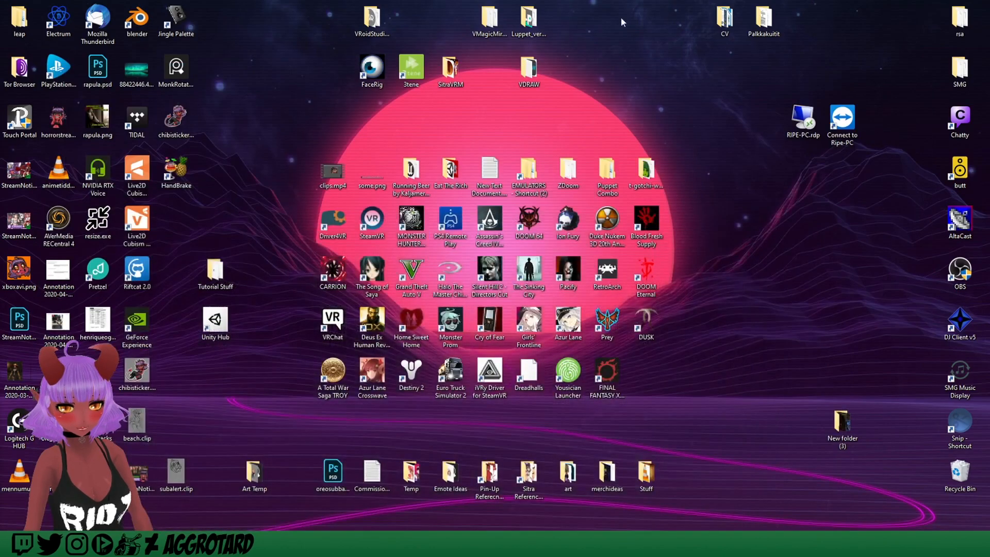
{"action": "double_click", "coordinate": [216, 322]}
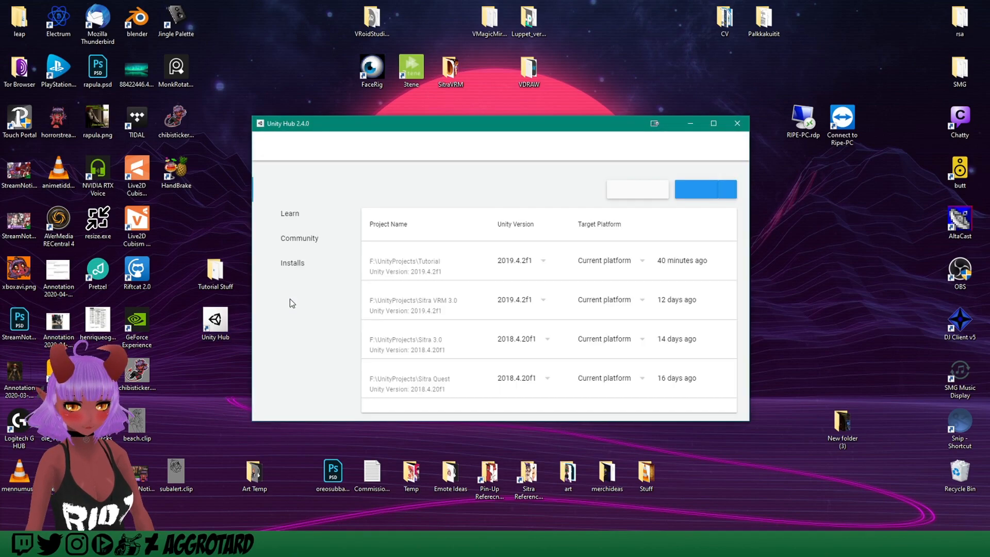
{"action": "left_click_drag", "start_coordinate": [461, 127], "coordinate": [447, 106]}
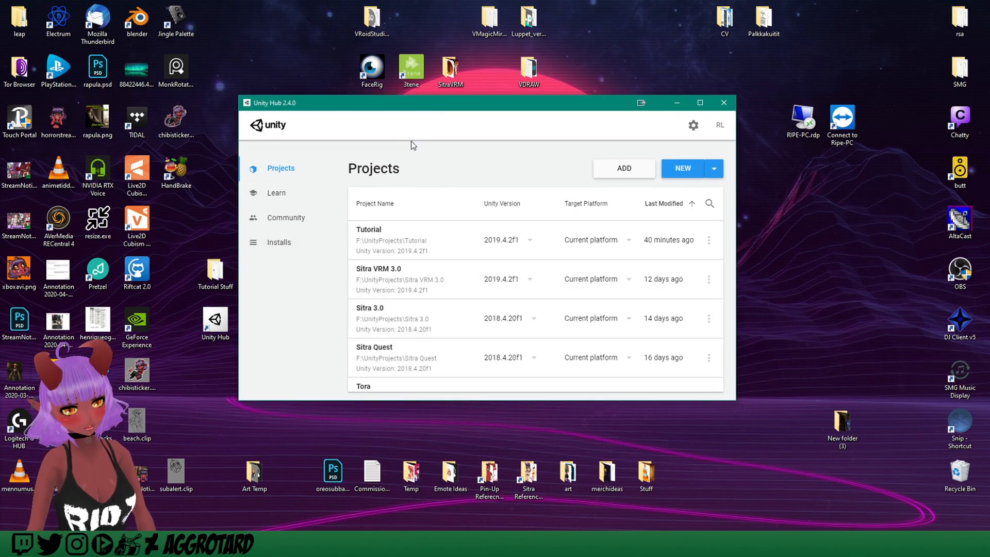
{"action": "left_click", "coordinate": [274, 250]}
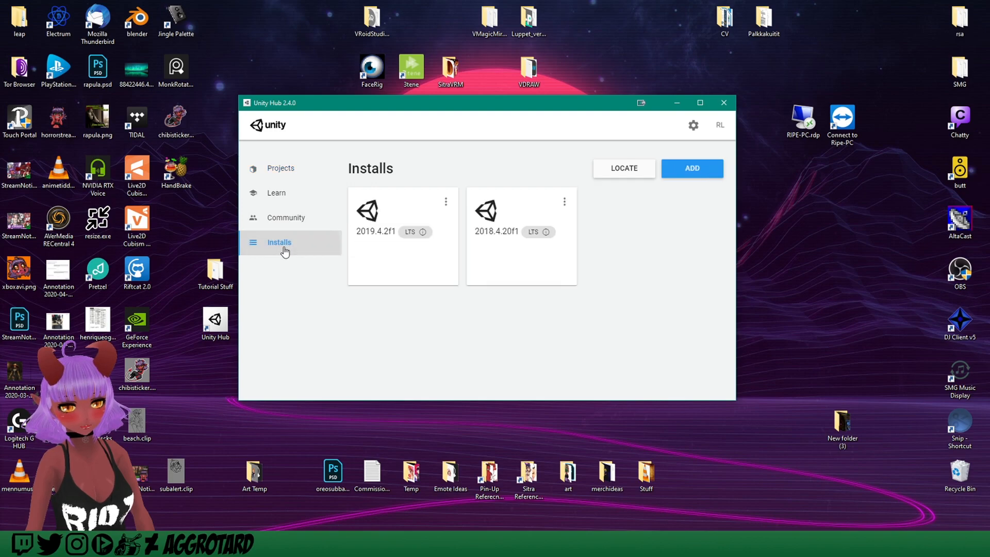
{"action": "left_click", "coordinate": [696, 170]}
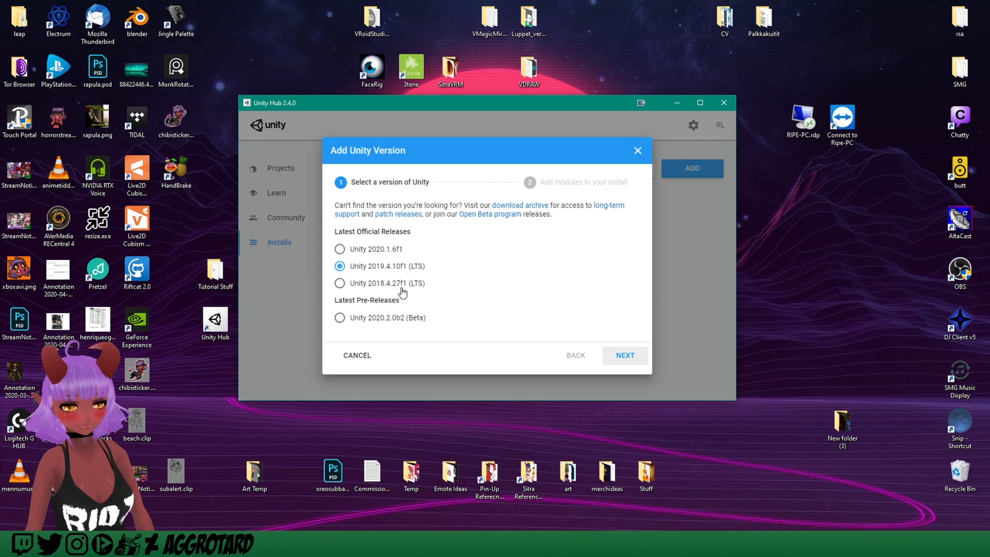
{"action": "left_click", "coordinate": [363, 283]}
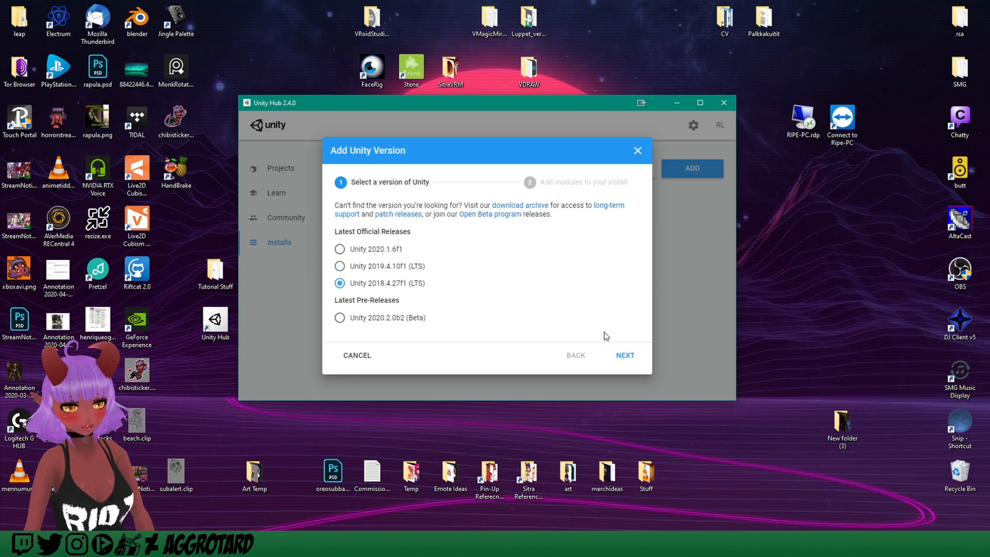
{"action": "left_click", "coordinate": [361, 355]}
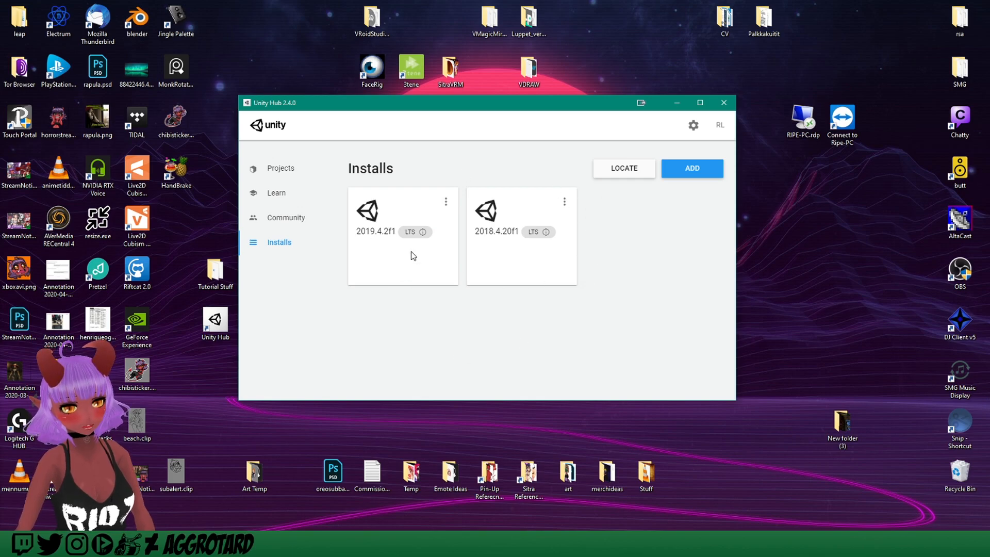
Step: Create a new 3D project named TutorialVRC with Unity 2018.4.20f1 in F:\UnityProjects
{"action": "left_click", "coordinate": [282, 171]}
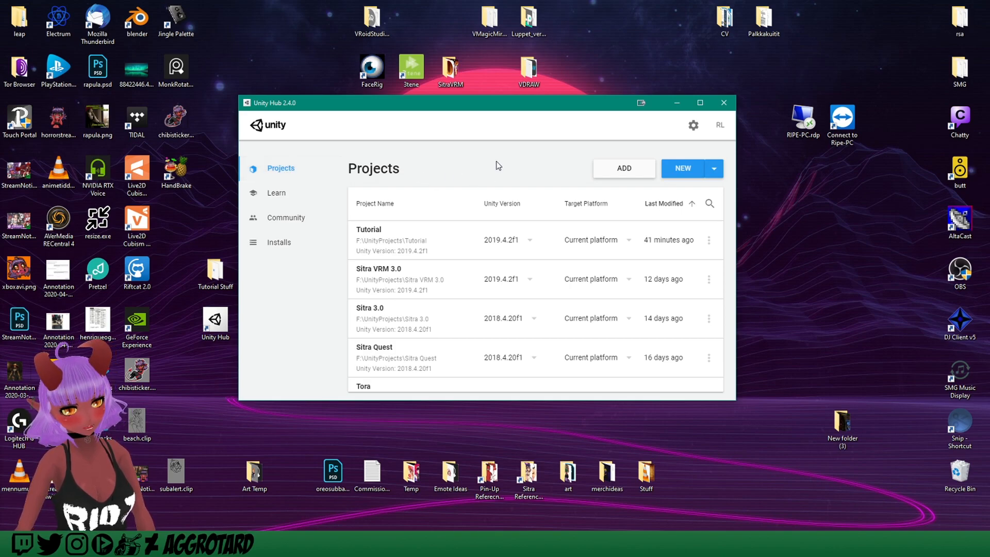
{"action": "left_click", "coordinate": [716, 171]}
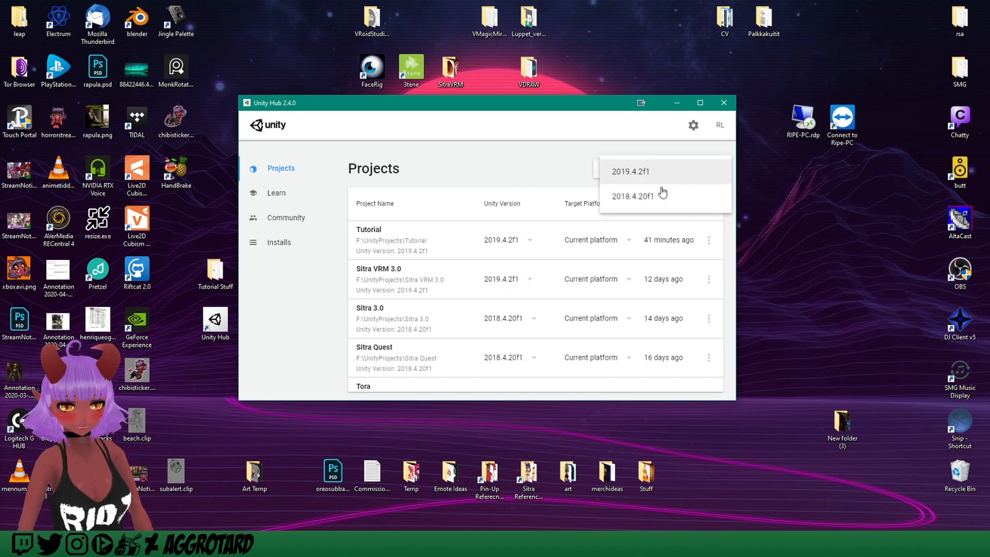
{"action": "left_click", "coordinate": [642, 202]}
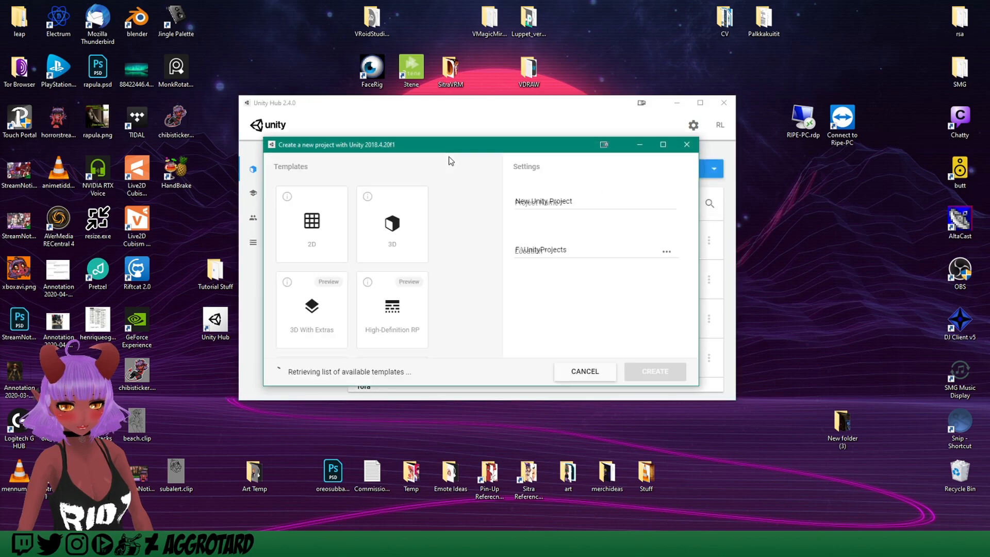
{"action": "left_click_drag", "start_coordinate": [452, 146], "coordinate": [425, 129]}
{"action": "left_click", "coordinate": [554, 181]}
{"action": "left_click_drag", "start_coordinate": [554, 181], "coordinate": [469, 182]}
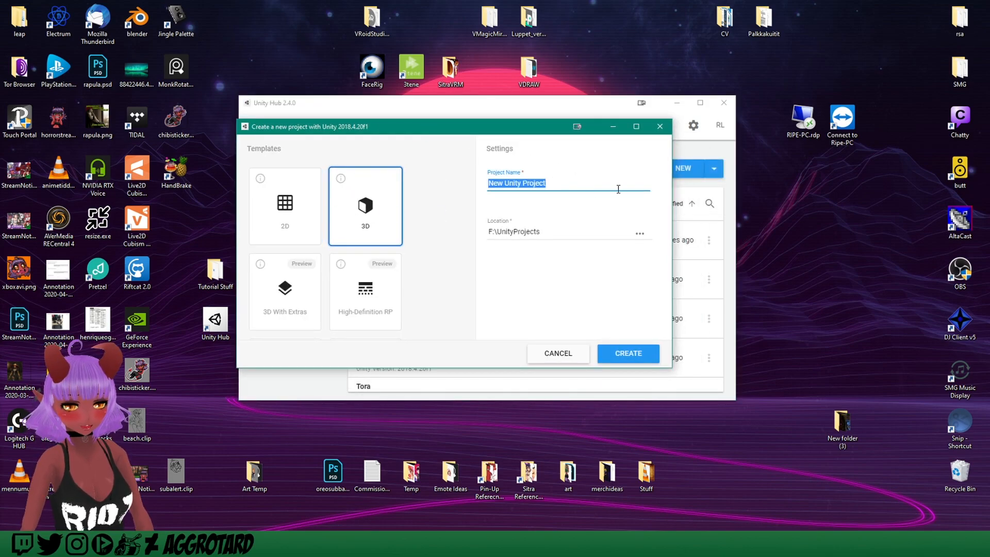
{"action": "type", "text": "Tu"}
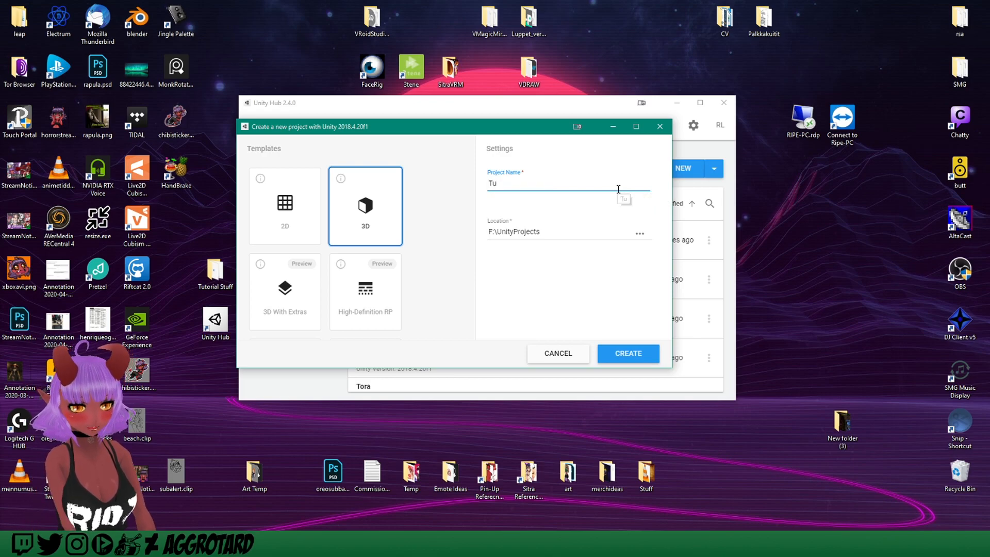
{"action": "type", "text": "torial"}
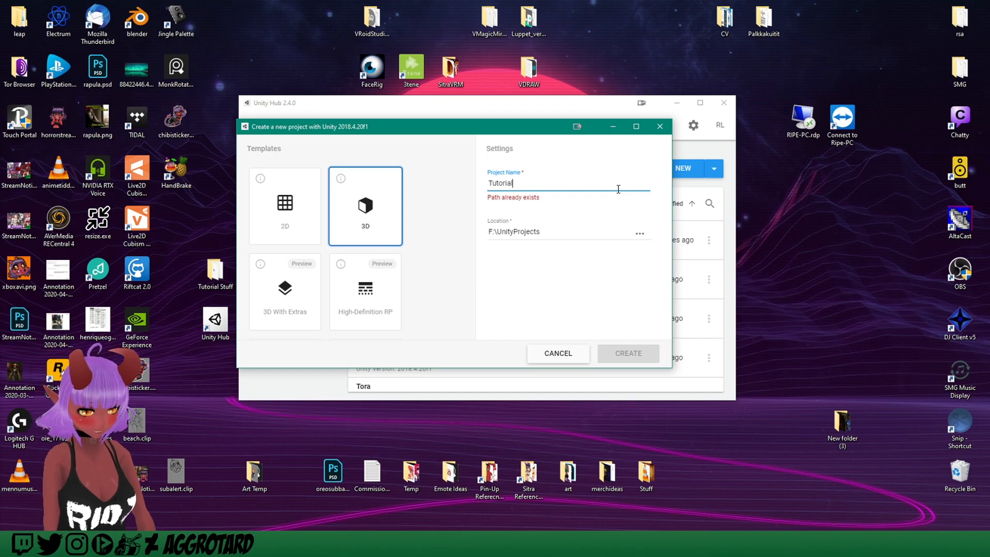
{"action": "type", "text": "VRC"}
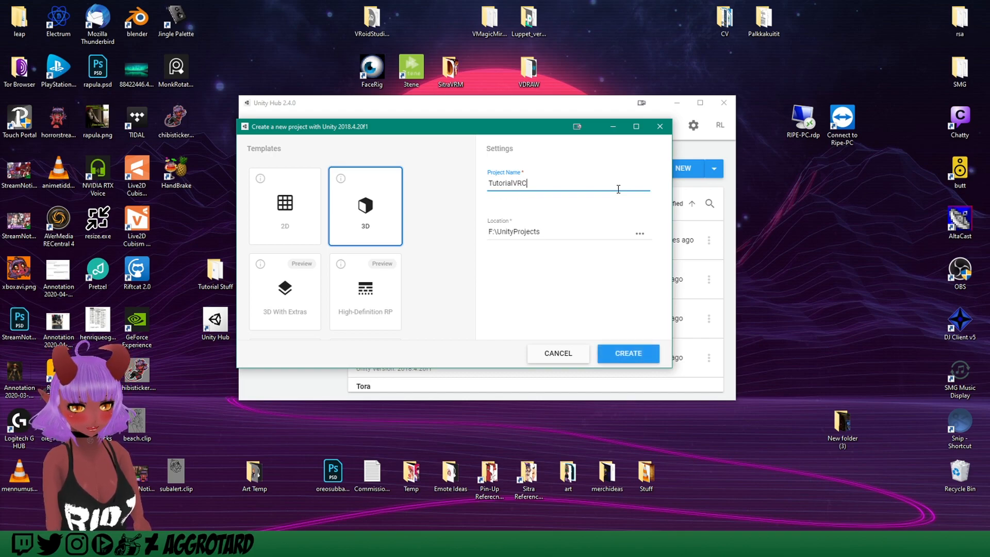
{"action": "left_click", "coordinate": [644, 354]}
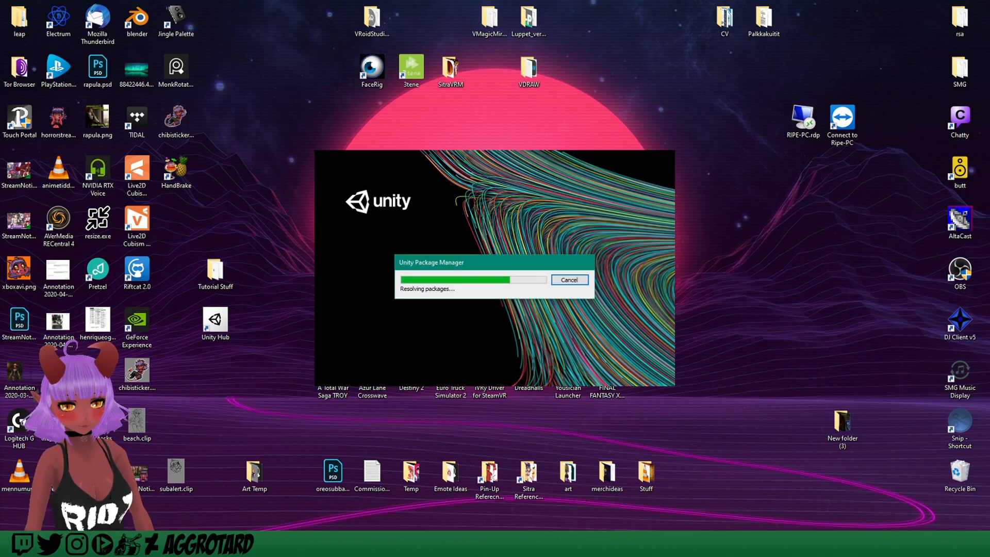
Step: Switch to the browser and view the Poiyomi Toon Shader 5.6.8 release page on GitHub
{"action": "mouse_move", "coordinate": [315, 546]}
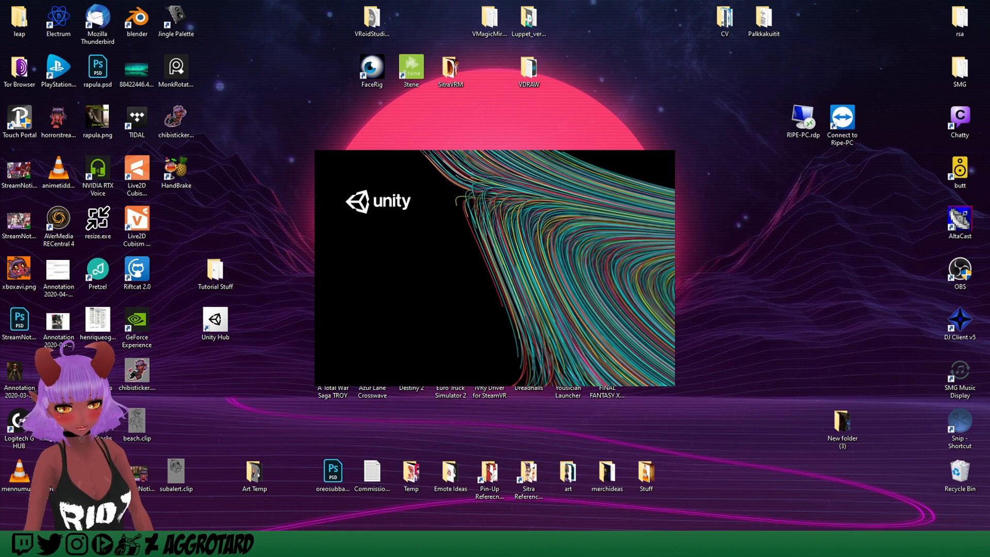
{"action": "left_click", "coordinate": [315, 545]}
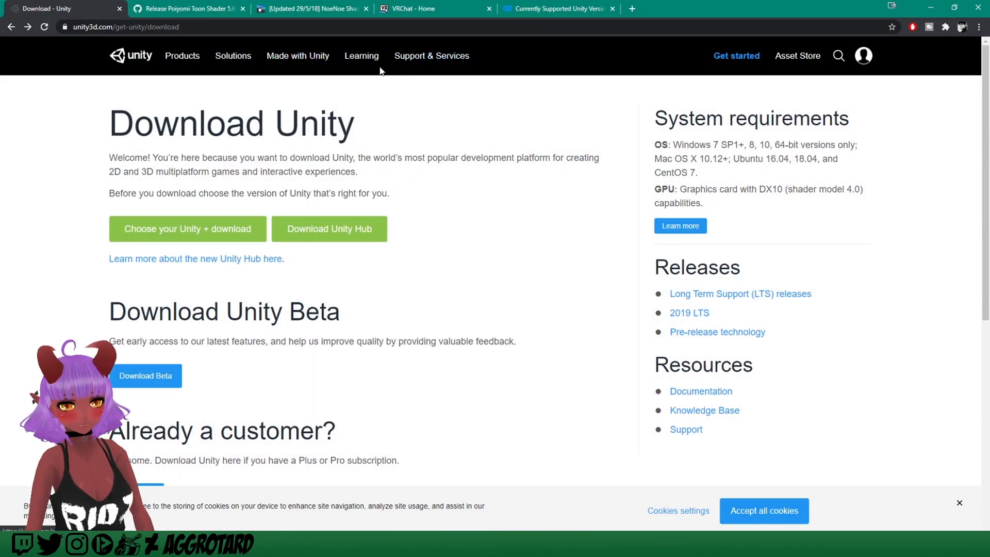
{"action": "left_click", "coordinate": [189, 9]}
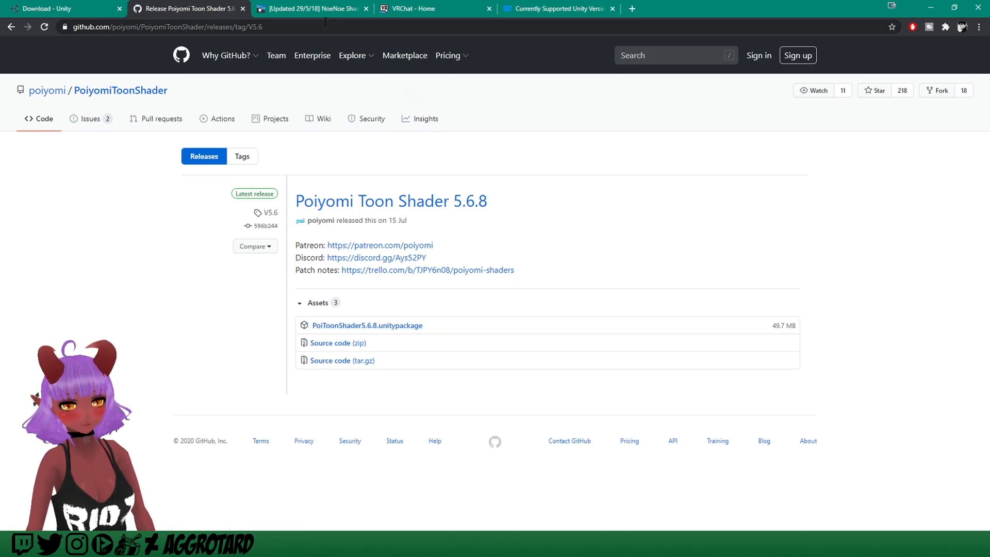
Step: Find the Google Drive download in the NoeNoe Shaders forum thread, view its download page, and close it
{"action": "left_click", "coordinate": [310, 10]}
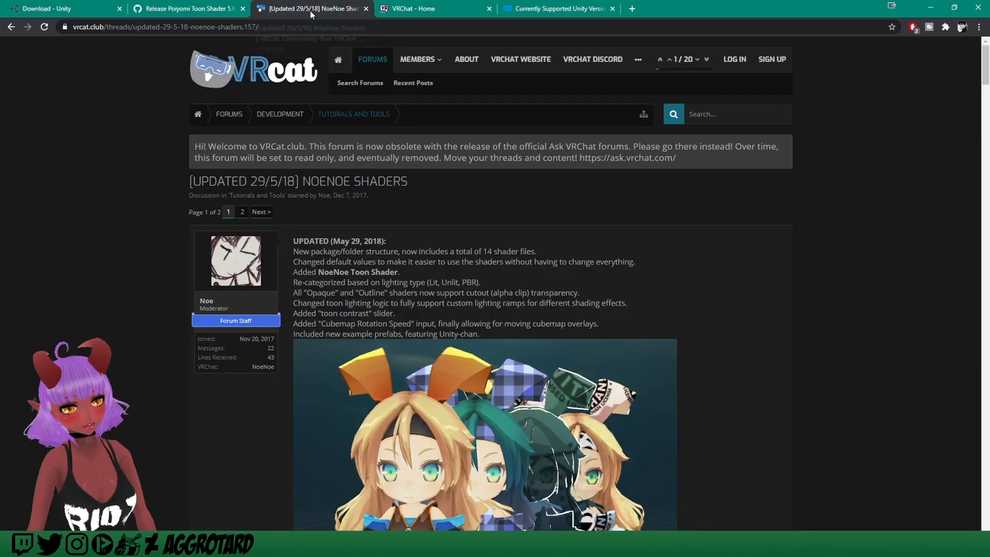
{"action": "scroll", "coordinate": [548, 267], "scroll_direction": "down", "scroll_amount": 15}
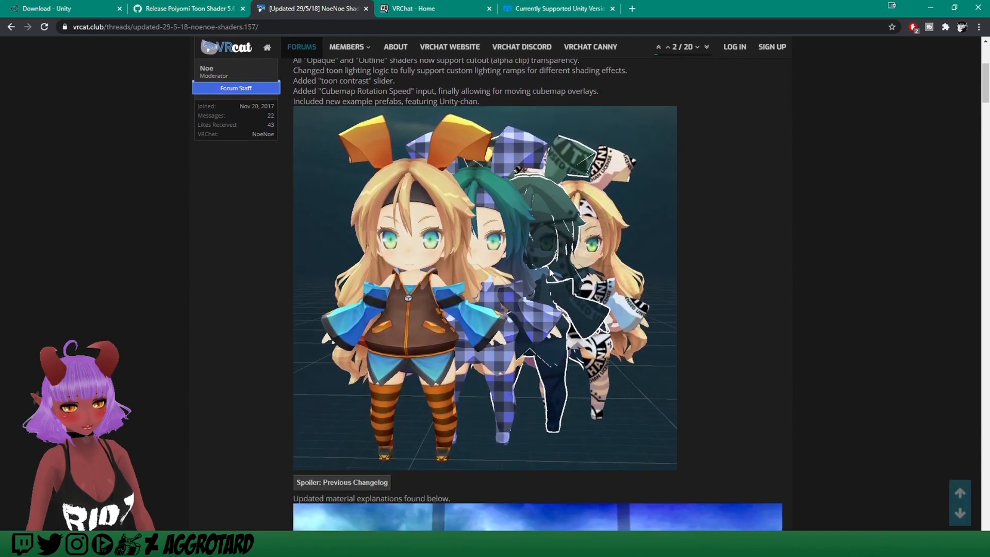
{"action": "scroll", "coordinate": [548, 267], "scroll_direction": "down", "scroll_amount": 15}
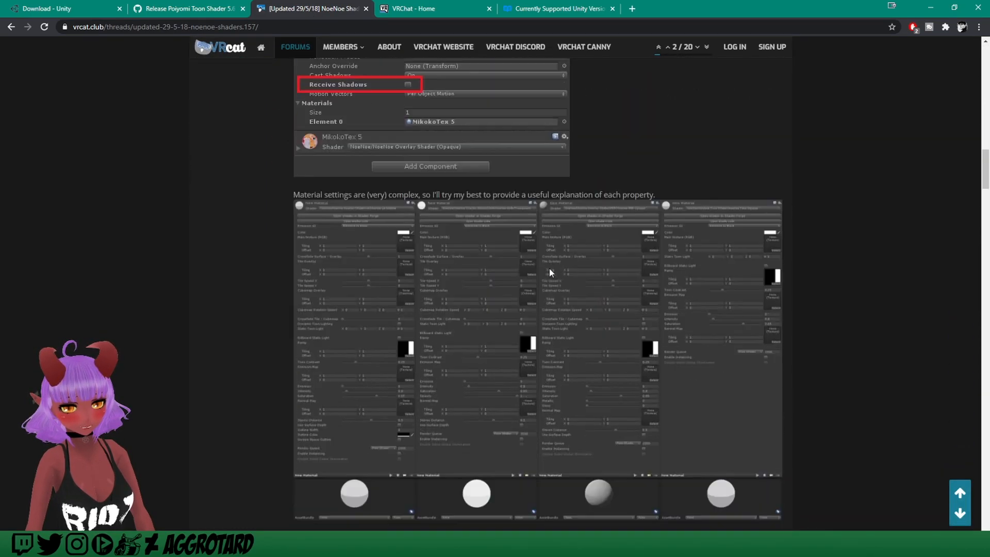
{"action": "scroll", "coordinate": [549, 267], "scroll_direction": "down", "scroll_amount": 10}
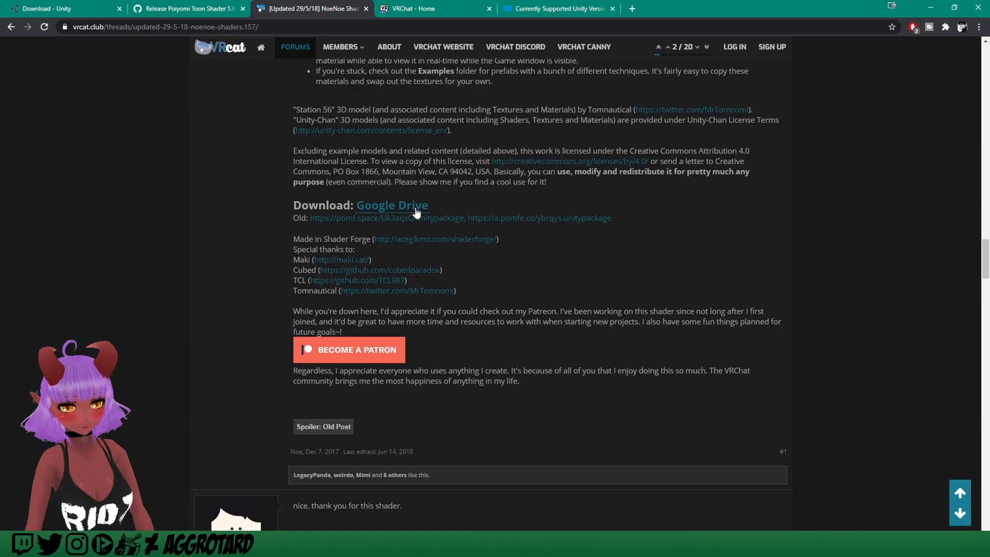
{"action": "left_click", "coordinate": [394, 205]}
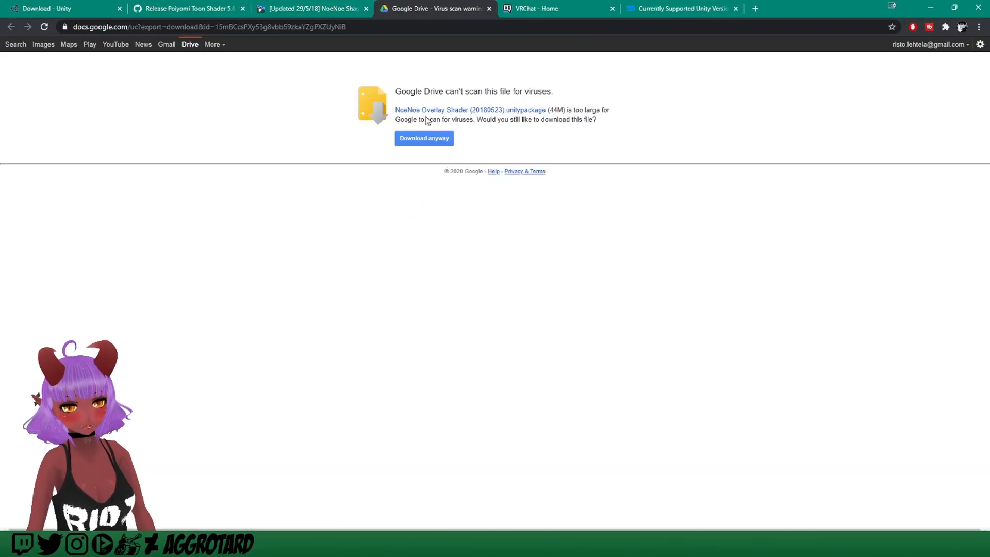
{"action": "left_click", "coordinate": [489, 9]}
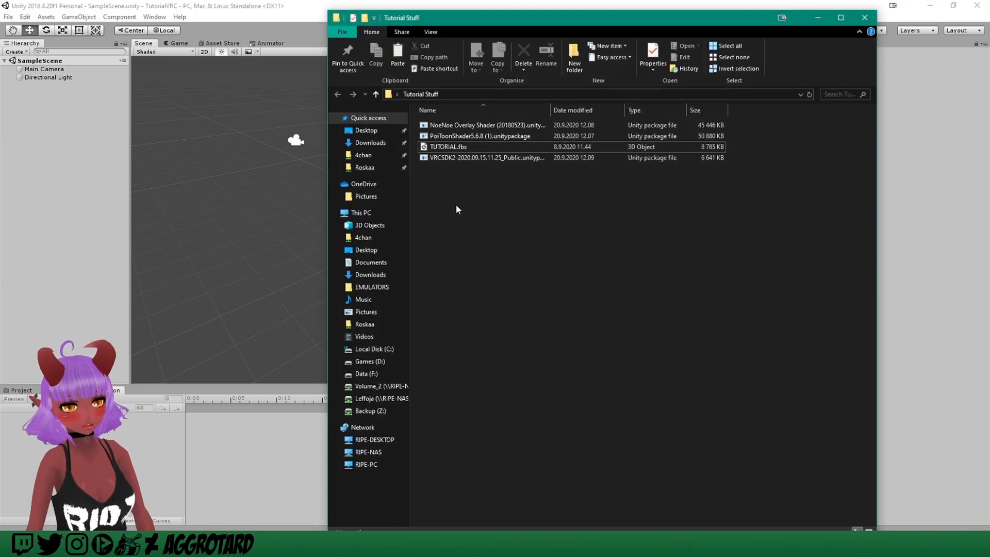
Step: Import the full VRCSDK2-2020.09.15.11.25_Public package from the Tutorial Stuff folder into the project
{"action": "left_click_drag", "start_coordinate": [509, 32], "coordinate": [546, 72]}
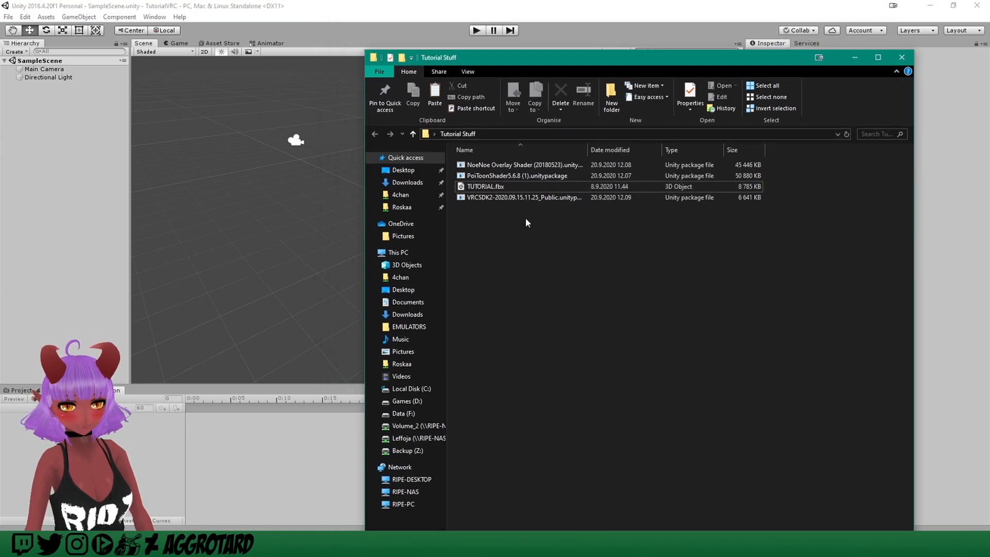
{"action": "left_click", "coordinate": [492, 199]}
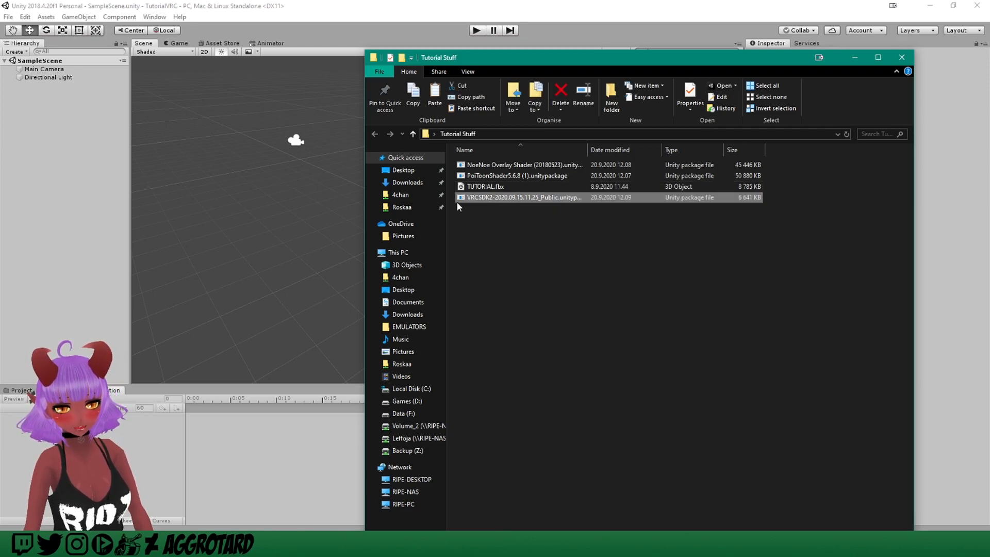
{"action": "left_click_drag", "start_coordinate": [587, 150], "coordinate": [664, 149]}
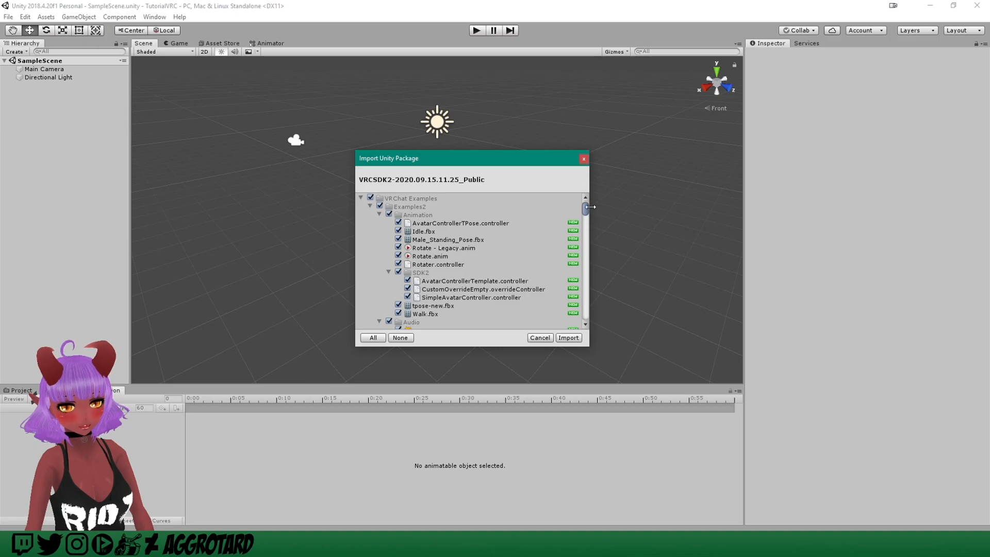
{"action": "left_click_drag", "start_coordinate": [584, 209], "coordinate": [568, 334]}
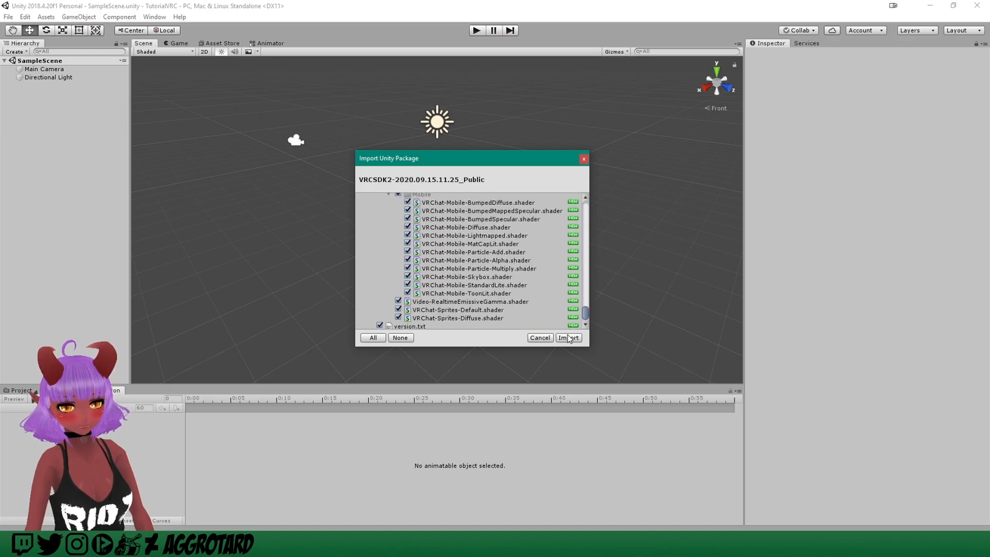
{"action": "left_click", "coordinate": [568, 338]}
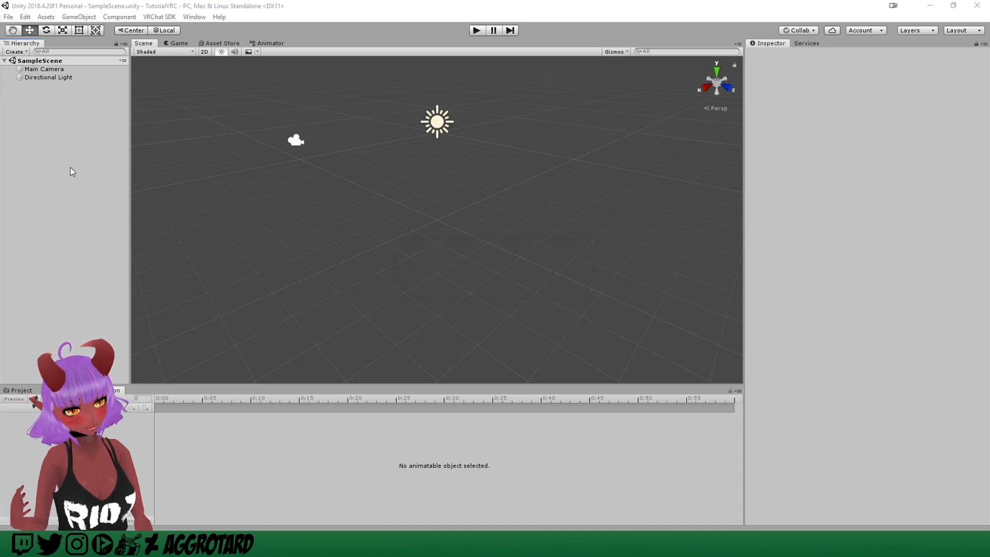
Step: Open the VRChat SDK control panel, view its account sign-in form, and put the window away
{"action": "left_click", "coordinate": [160, 17]}
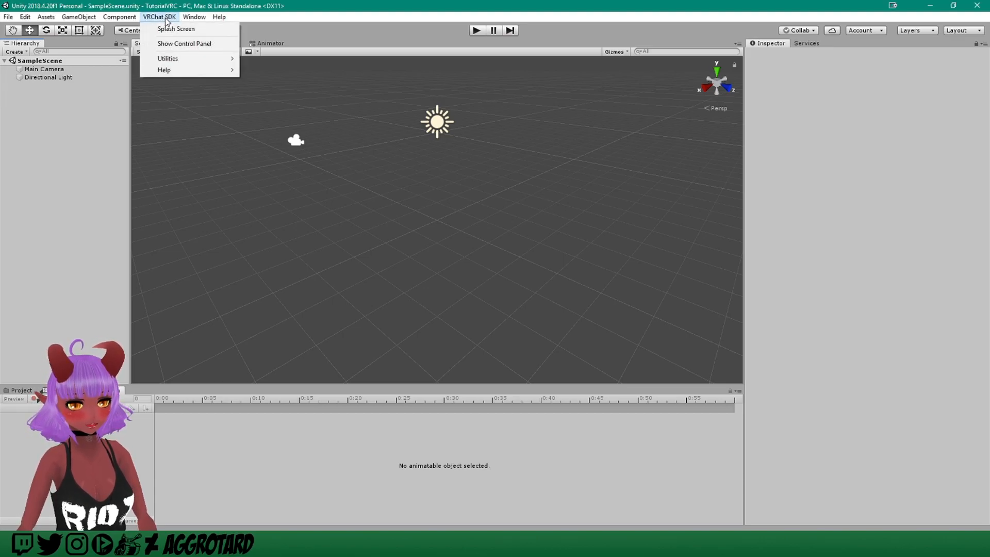
{"action": "left_click", "coordinate": [183, 45]}
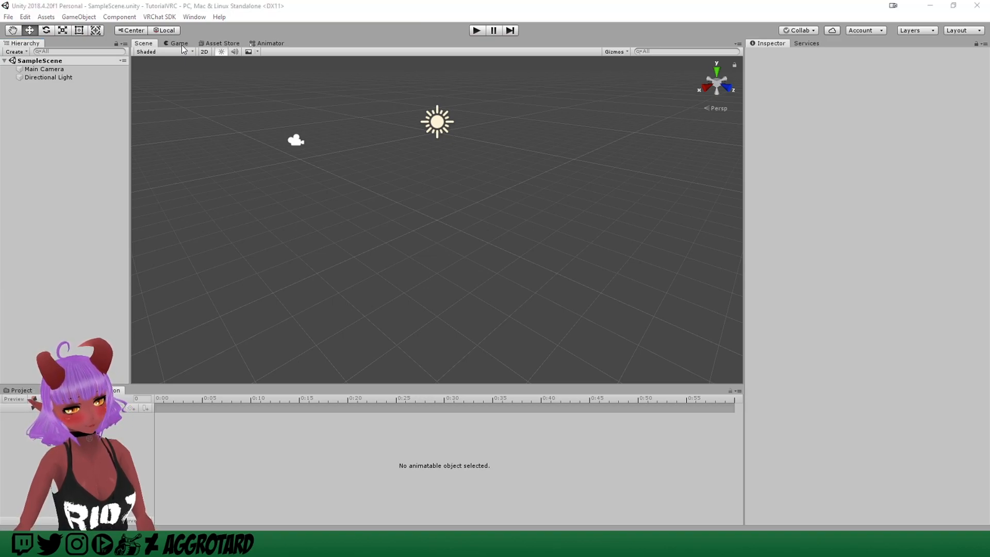
{"action": "left_click_drag", "start_coordinate": [305, 58], "coordinate": [496, 133]}
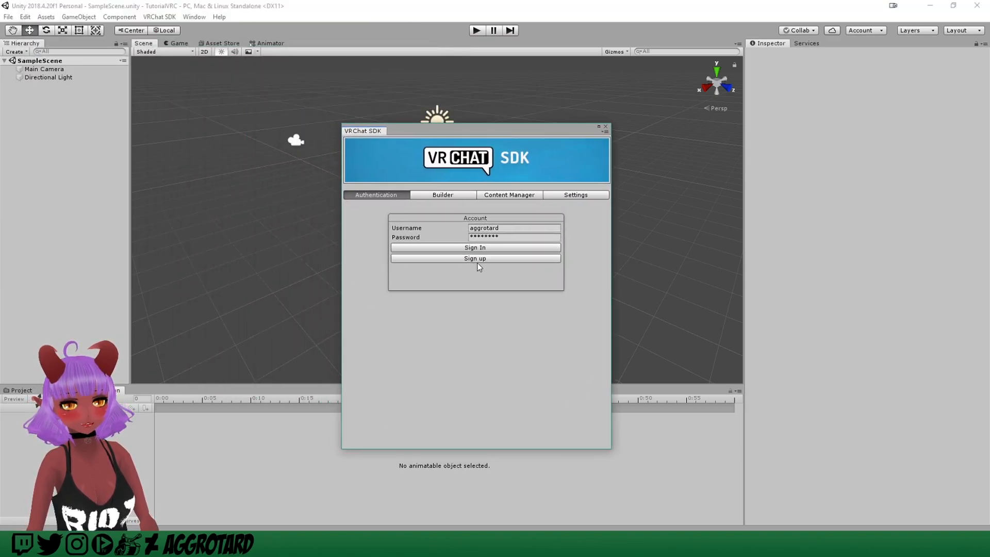
{"action": "left_click_drag", "start_coordinate": [454, 130], "coordinate": [456, 105]}
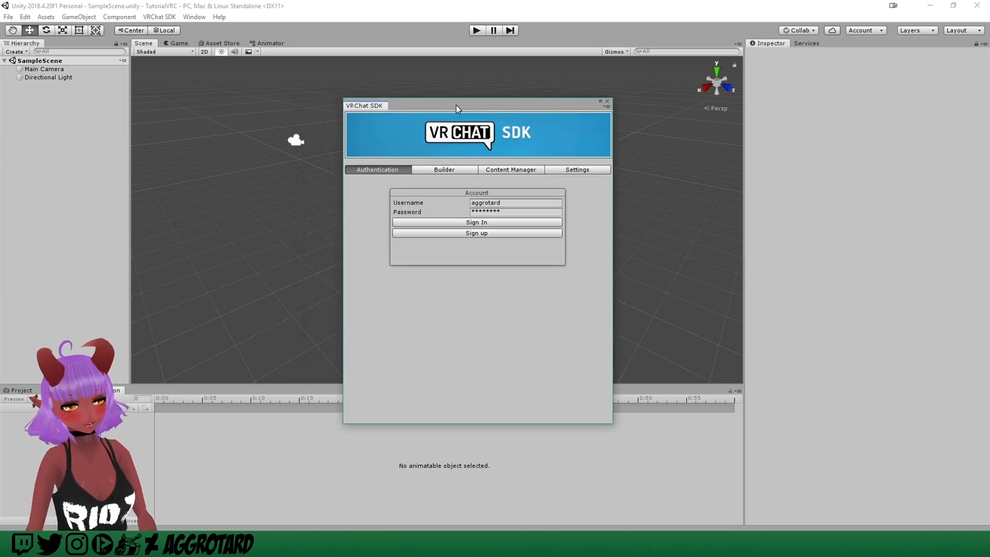
{"action": "left_click_drag", "start_coordinate": [533, 104], "coordinate": [0, 31]}
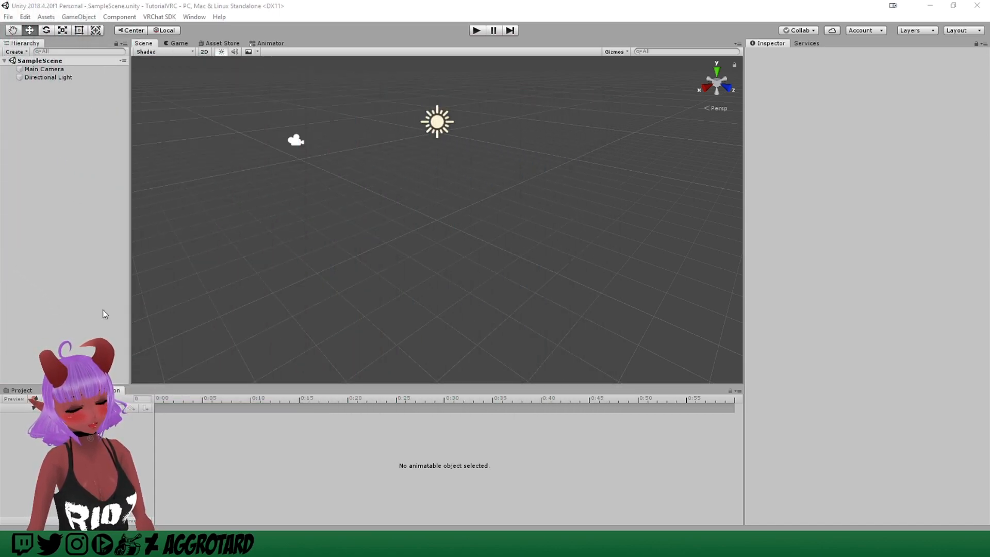
Step: Import all assets of PoiToonShader5.6.8 (1).unitypackage from the Tutorial Stuff folder
{"action": "left_click", "coordinate": [258, 543]}
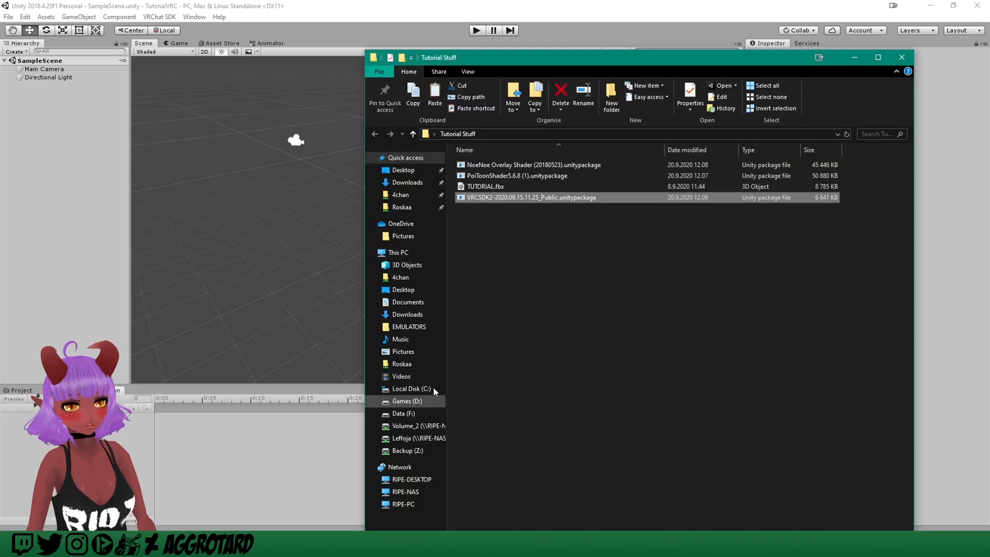
{"action": "left_click", "coordinate": [558, 252]}
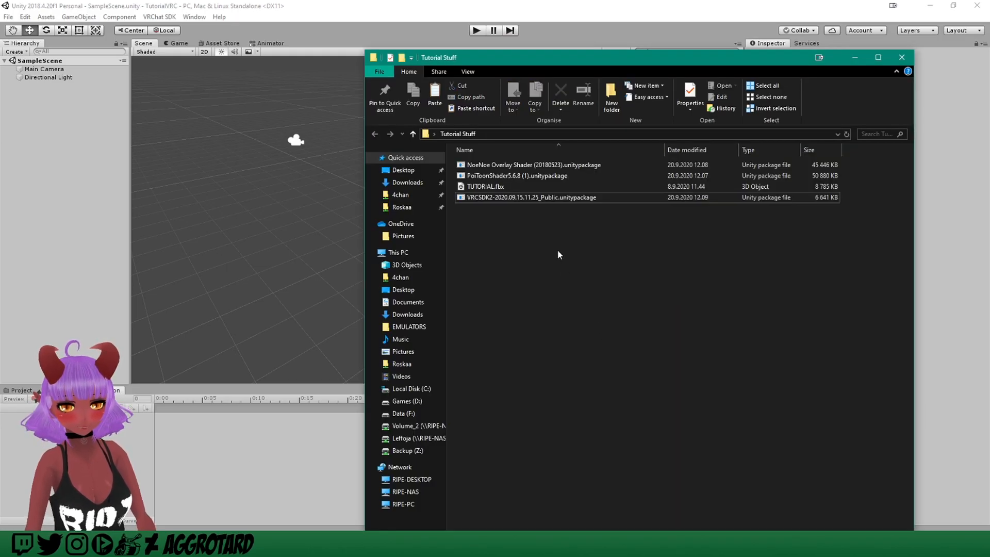
{"action": "left_click", "coordinate": [523, 175]}
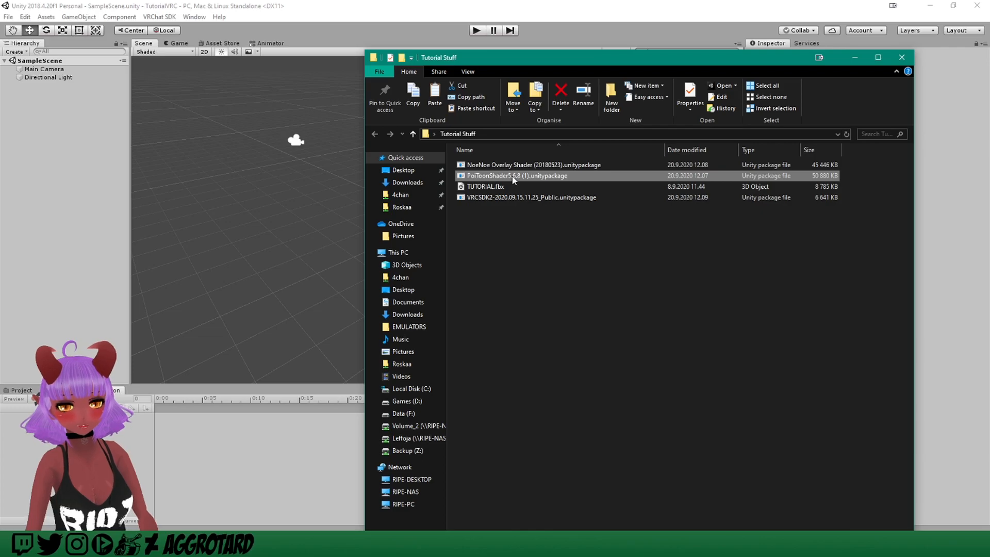
{"action": "double_click", "coordinate": [513, 176]}
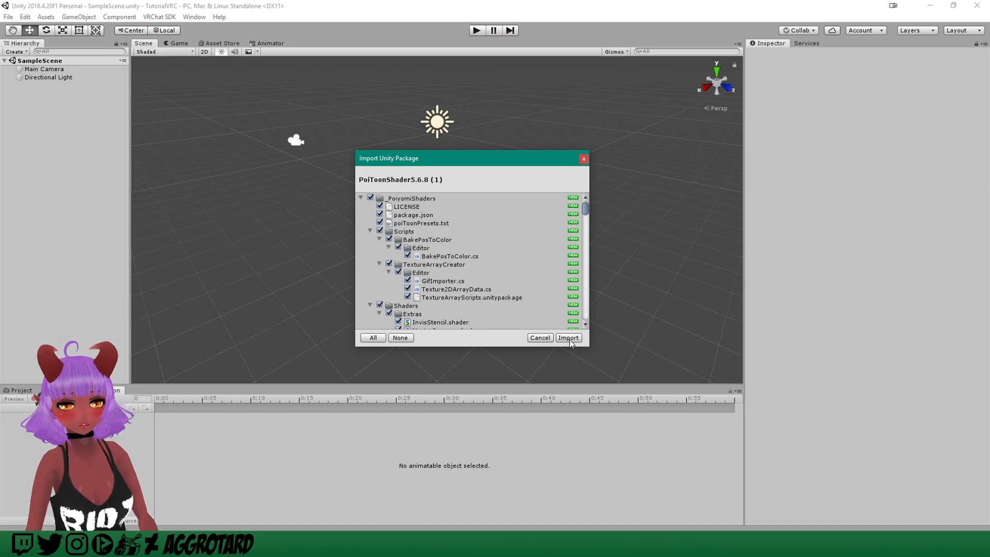
{"action": "left_click", "coordinate": [568, 339]}
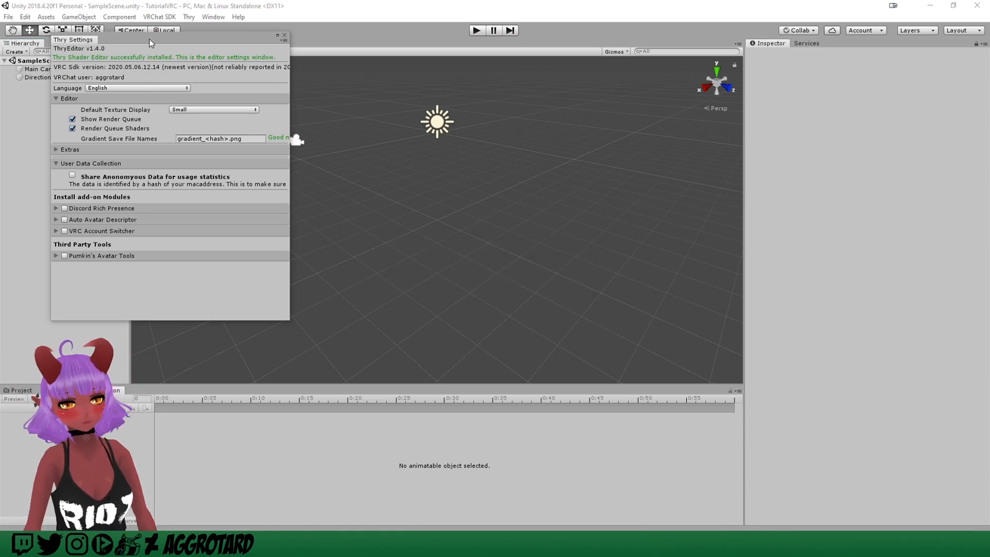
Step: Look over the Thry Settings window, close it, and check the Thry commands
{"action": "left_click_drag", "start_coordinate": [150, 38], "coordinate": [283, 85]}
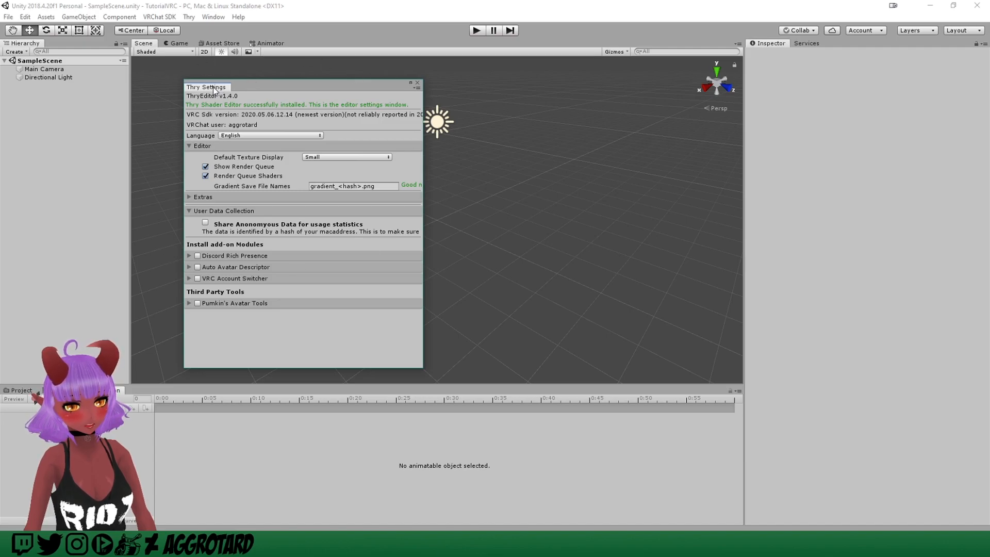
{"action": "left_click_drag", "start_coordinate": [208, 90], "coordinate": [386, 88]}
{"action": "left_click", "coordinate": [417, 83]}
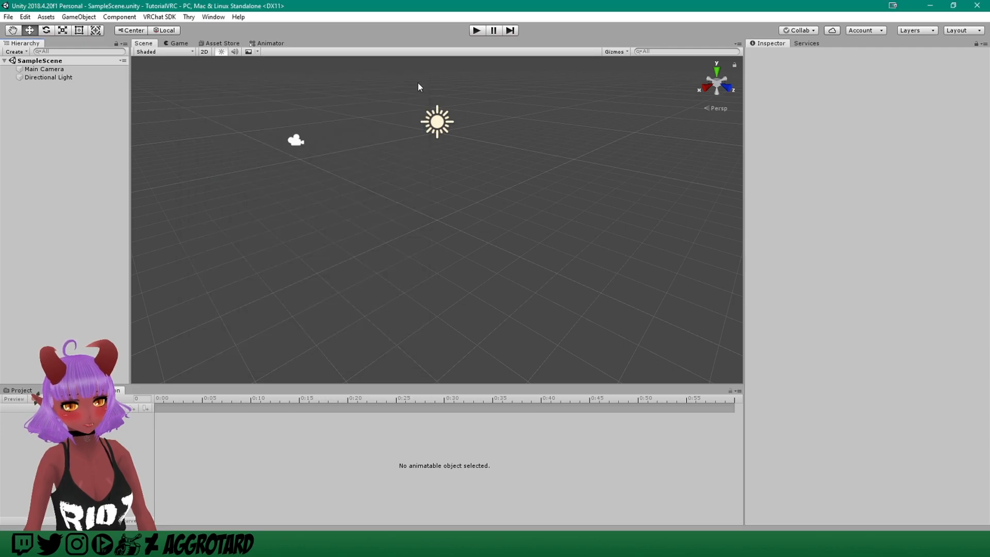
{"action": "left_click", "coordinate": [189, 17]}
{"action": "left_click", "coordinate": [413, 32]}
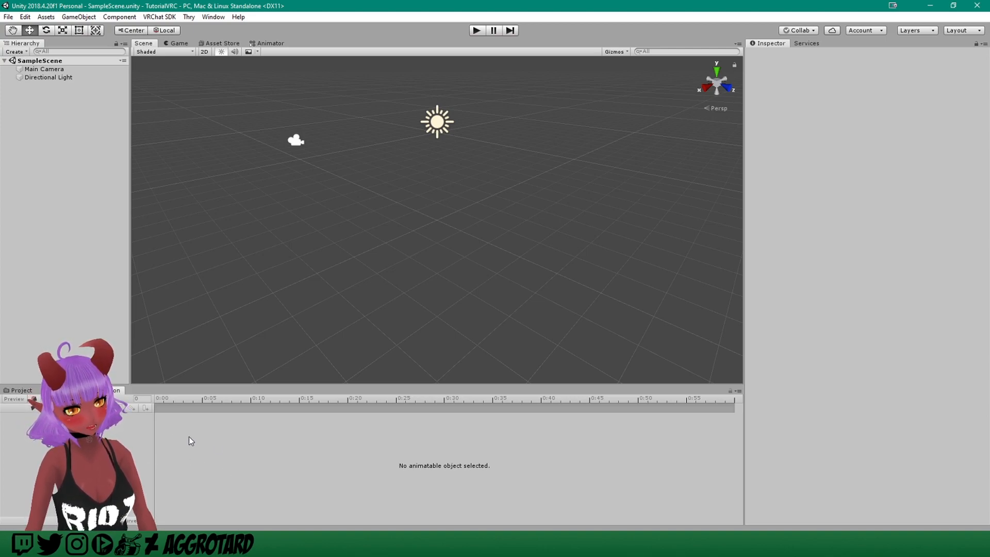
Step: Create a folder named Avatar in the project's Assets
{"action": "left_click", "coordinate": [22, 391]}
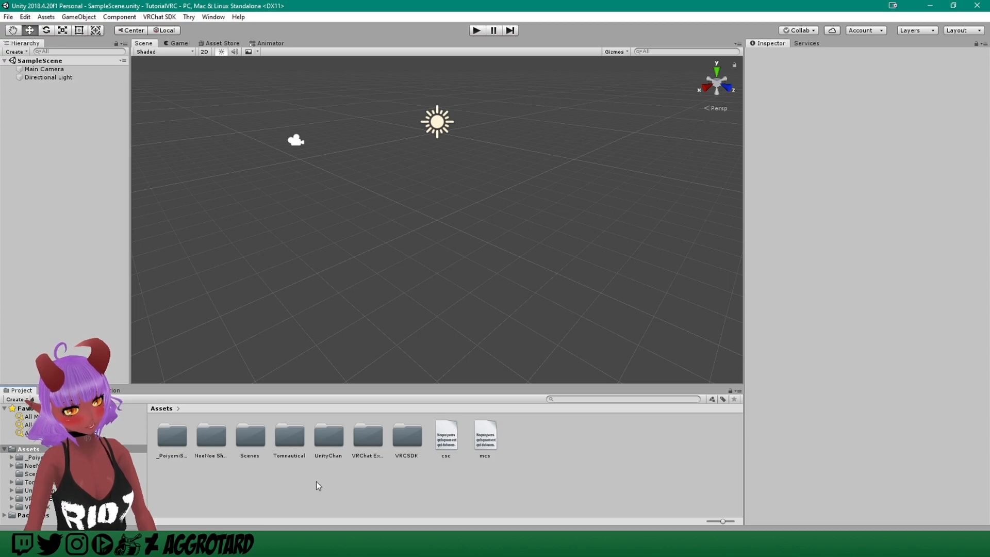
{"action": "right_click", "coordinate": [193, 478]}
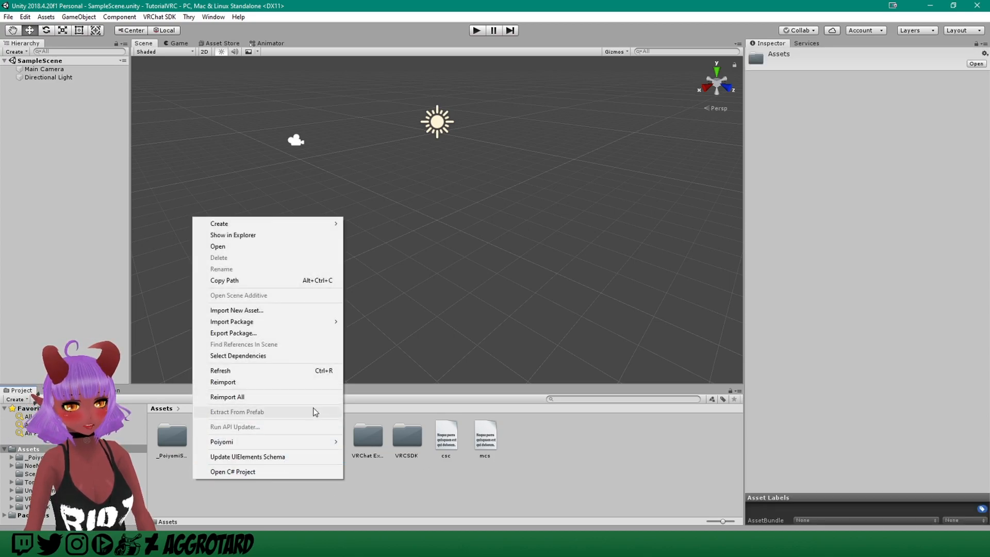
{"action": "mouse_move", "coordinate": [280, 223]}
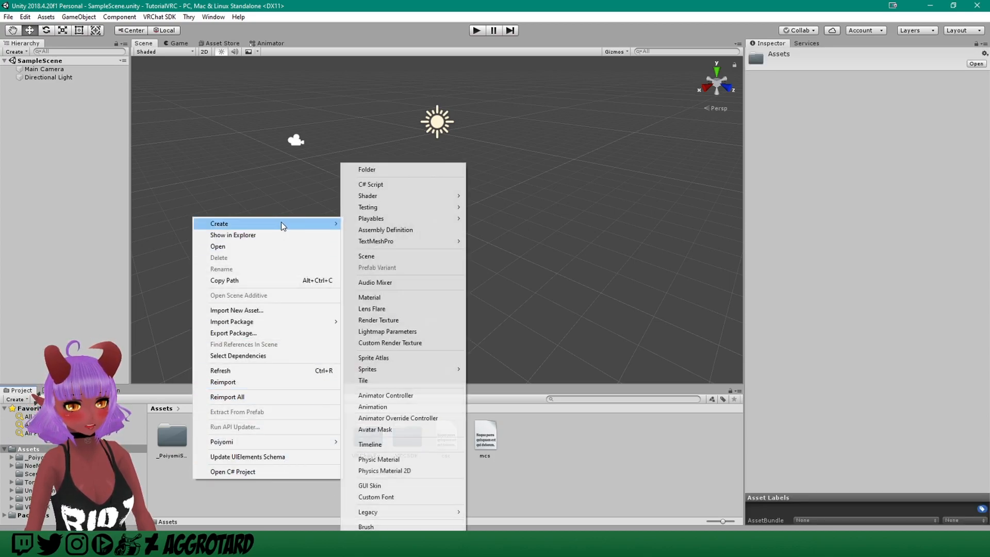
{"action": "left_click", "coordinate": [394, 170]}
{"action": "type", "text": "Avatars"}
{"action": "key", "text": "BackSpace"}
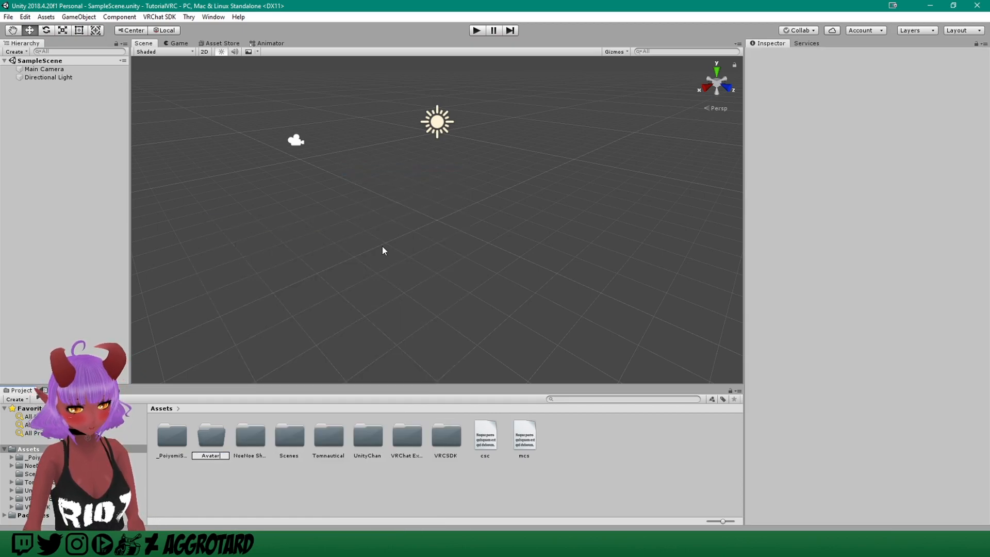
{"action": "key", "text": "Return"}
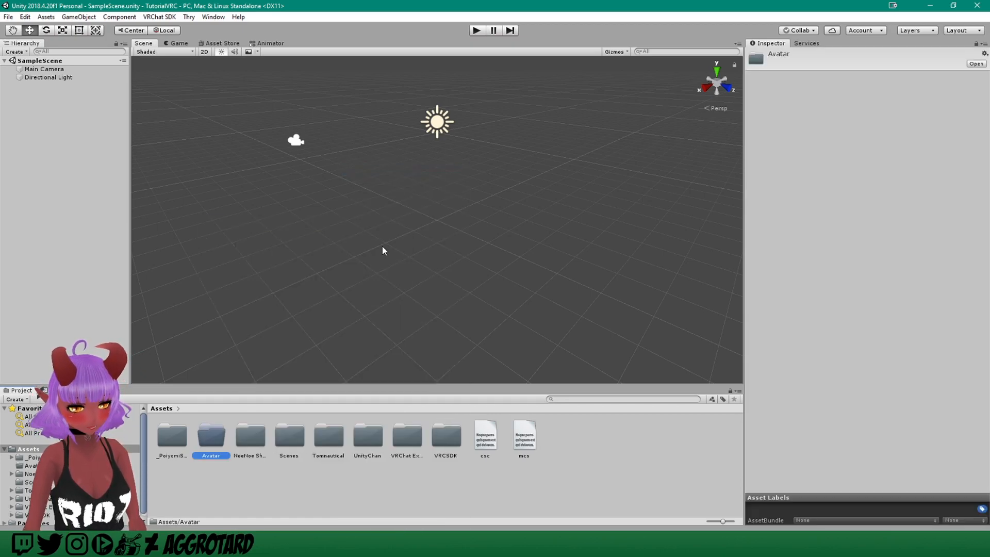
Step: Import TUTORIAL.fbx from the Tutorial Stuff folder into the Avatar folder
{"action": "double_click", "coordinate": [217, 440]}
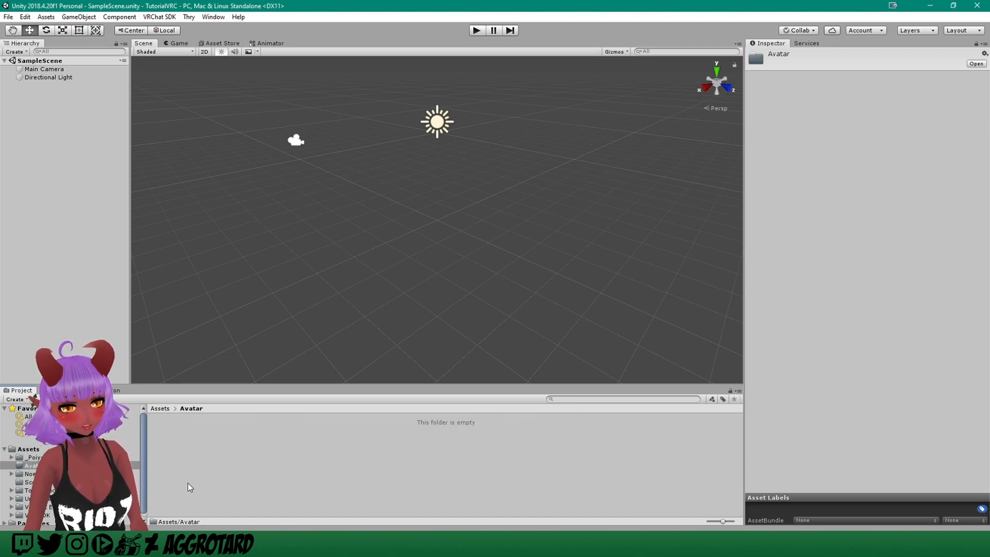
{"action": "key", "text": "alt+Tab"}
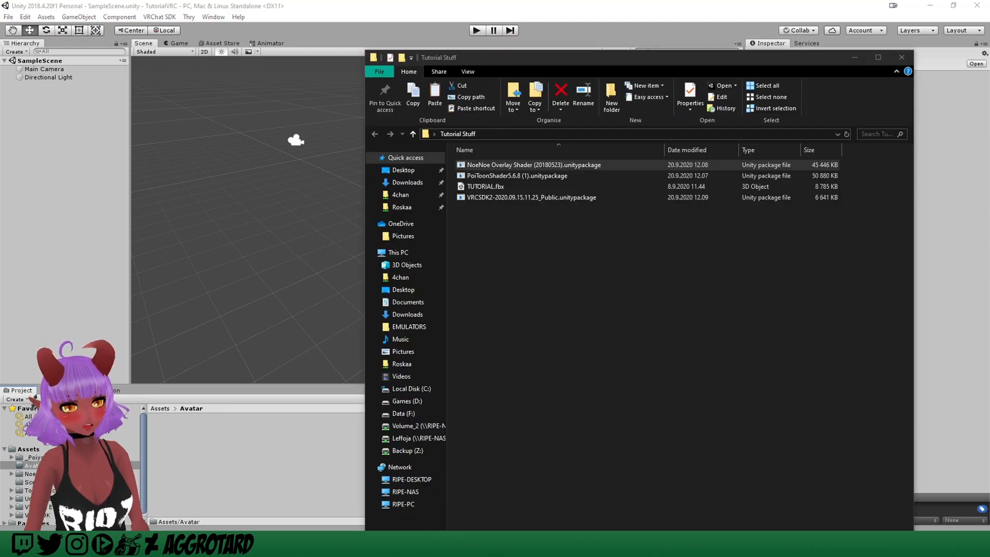
{"action": "left_click_drag", "start_coordinate": [602, 65], "coordinate": [697, 27]}
{"action": "left_click", "coordinate": [613, 150]}
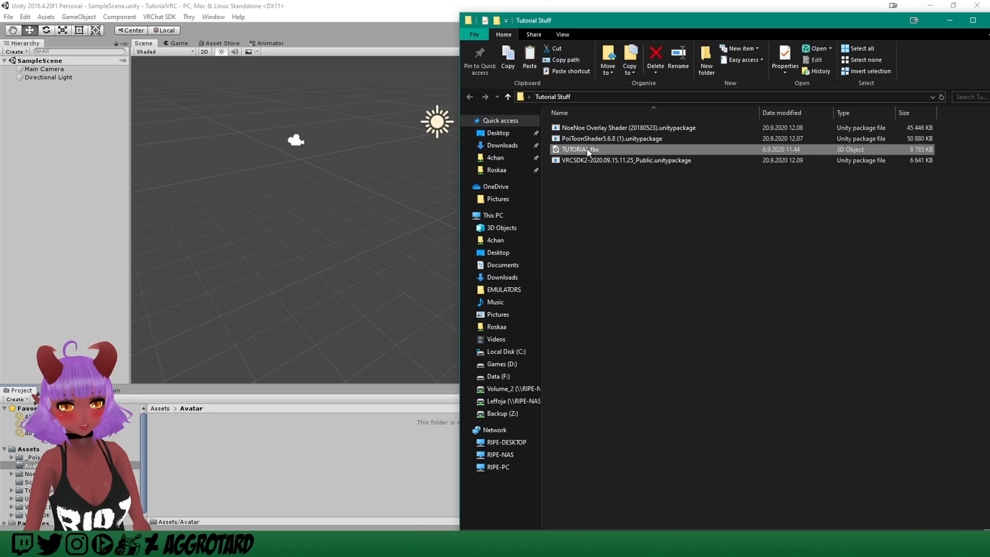
{"action": "left_click_drag", "start_coordinate": [588, 150], "coordinate": [261, 466]}
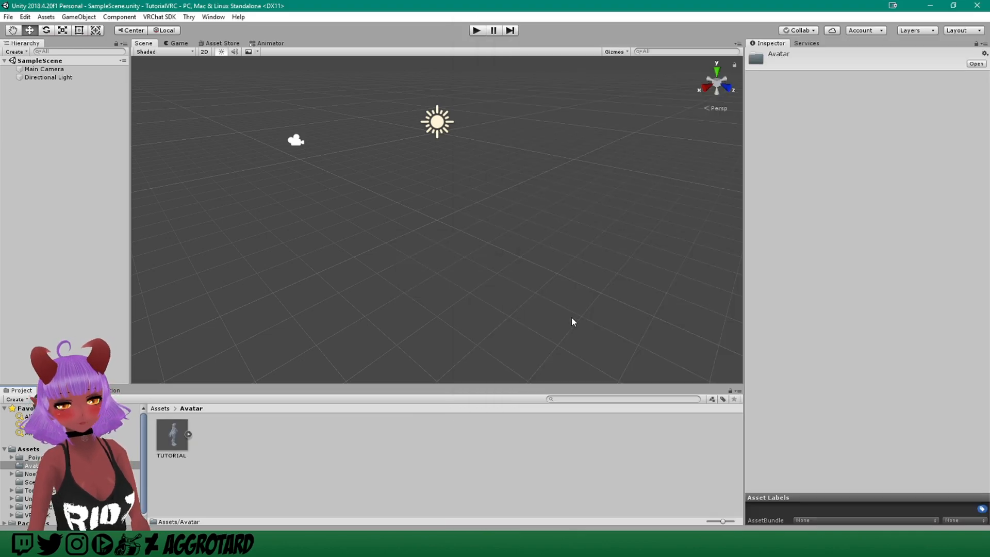
Step: Add the TUTORIAL model from the Avatar folder to SampleScene
{"action": "left_click", "coordinate": [263, 432]}
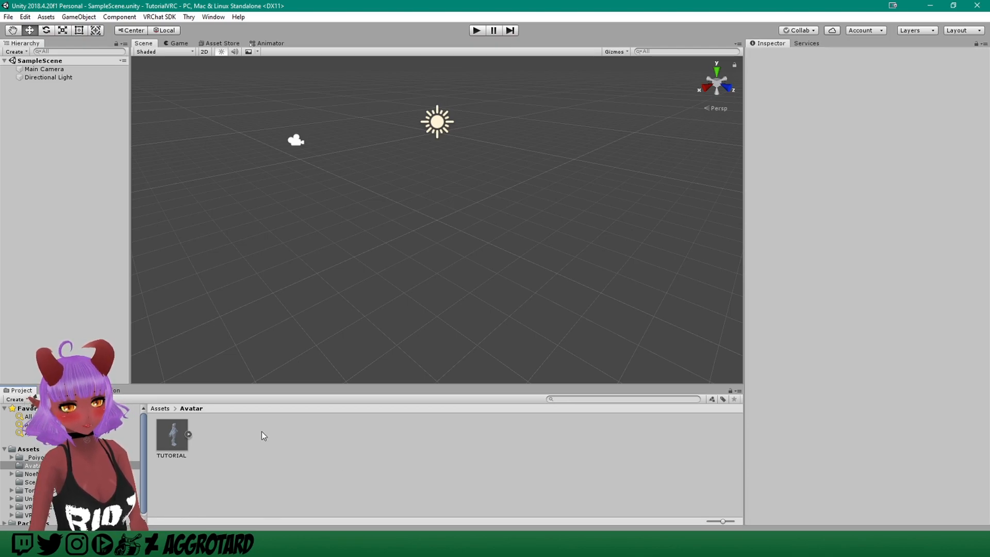
{"action": "left_click", "coordinate": [167, 432]}
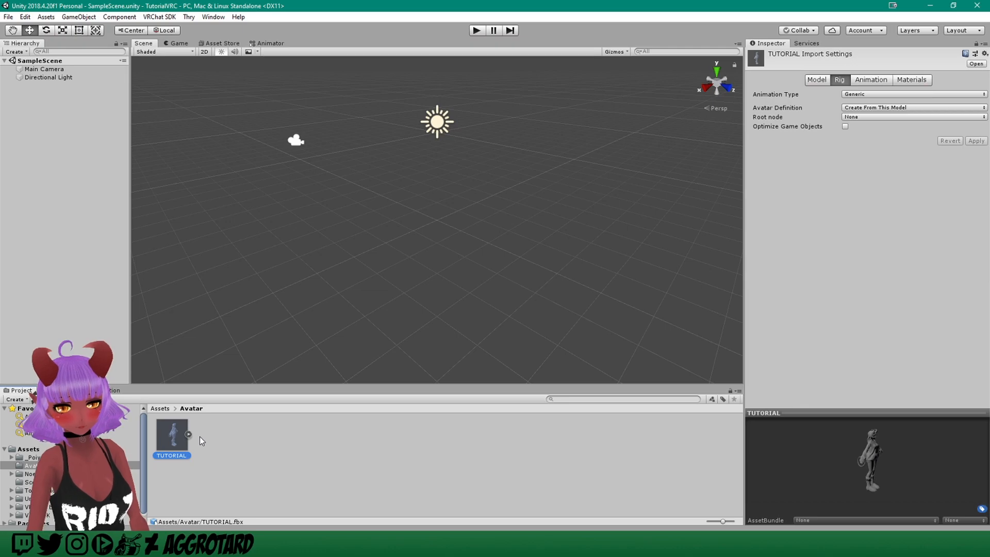
{"action": "left_click_drag", "start_coordinate": [176, 440], "coordinate": [45, 121]}
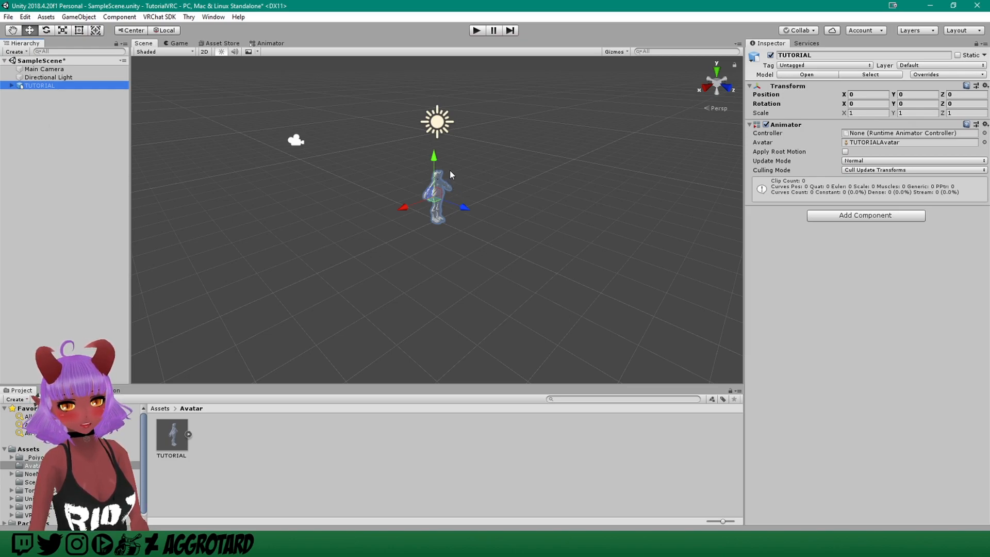
Step: Examine the TUTORIAL model in the scene up close from the front
{"action": "scroll", "coordinate": [450, 169], "scroll_direction": "up", "scroll_amount": 5}
{"action": "scroll", "coordinate": [523, 132], "scroll_direction": "up", "scroll_amount": 6}
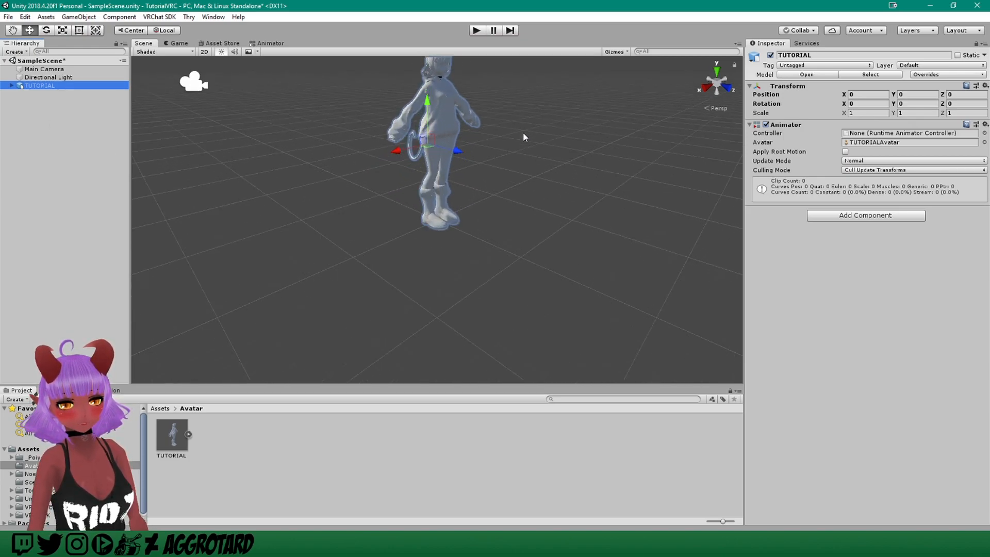
{"action": "middle_click_drag", "start_coordinate": [517, 122], "coordinate": [549, 236]}
{"action": "left_click_drag", "start_coordinate": [549, 236], "coordinate": [537, 177], "text": "alt"}
{"action": "scroll", "coordinate": [479, 199], "scroll_direction": "up", "scroll_amount": 2}
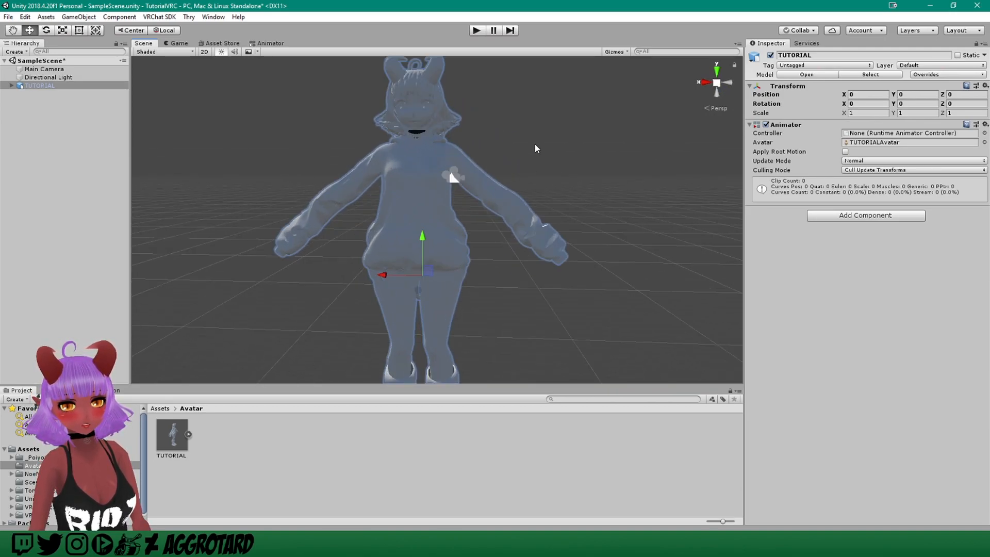
{"action": "scroll", "coordinate": [531, 140], "scroll_direction": "up", "scroll_amount": 3}
{"action": "left_click_drag", "start_coordinate": [526, 135], "coordinate": [548, 147], "text": "alt"}
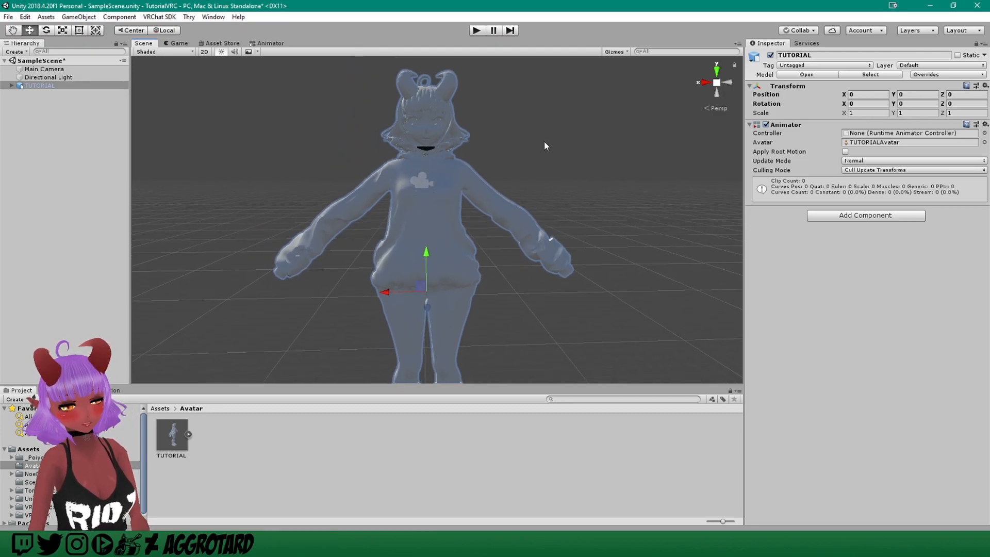
{"action": "scroll", "coordinate": [525, 146], "scroll_direction": "down", "scroll_amount": 1}
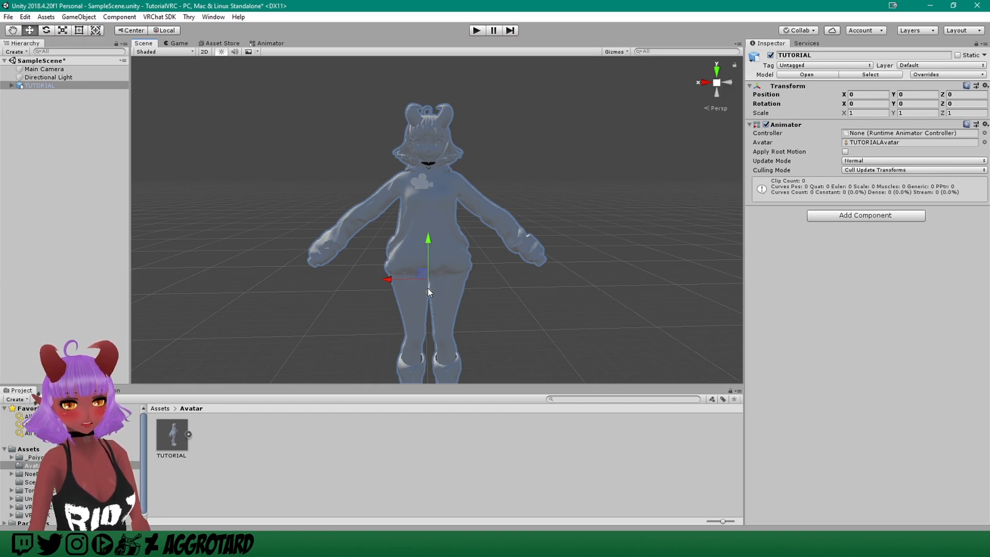
Step: Set the material location in the TUTORIAL model's import settings to Use External Materials (Legacy)
{"action": "left_click", "coordinate": [170, 439]}
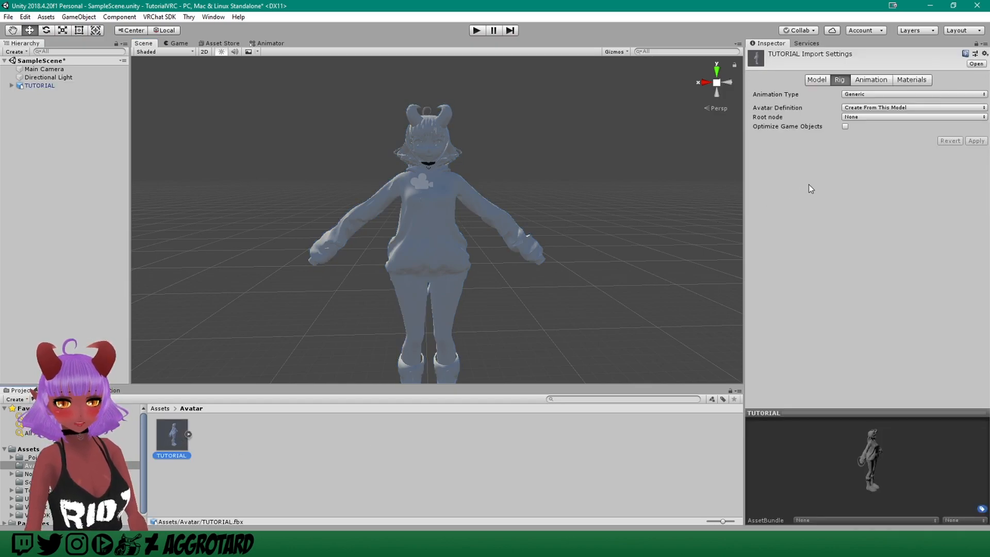
{"action": "left_click", "coordinate": [918, 80]}
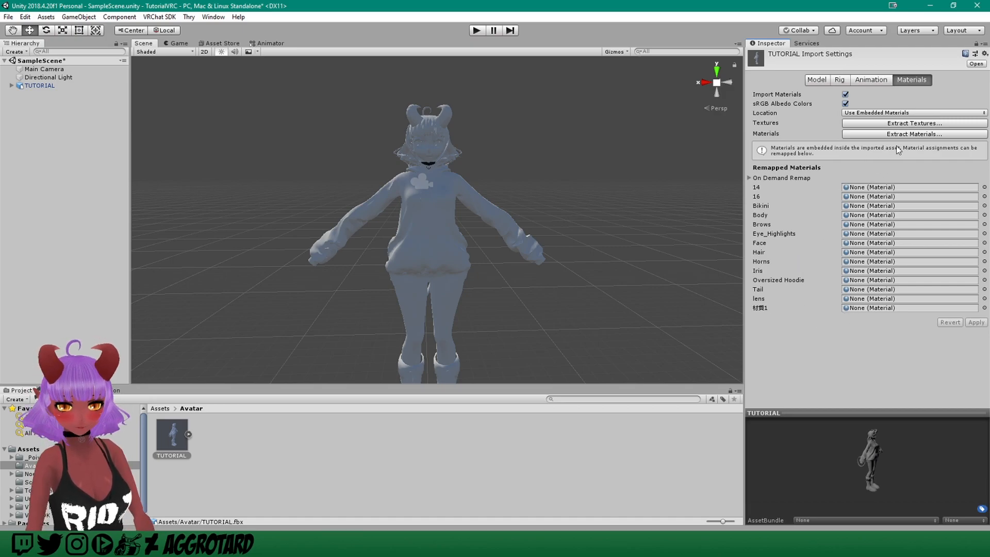
{"action": "left_click", "coordinate": [896, 113]}
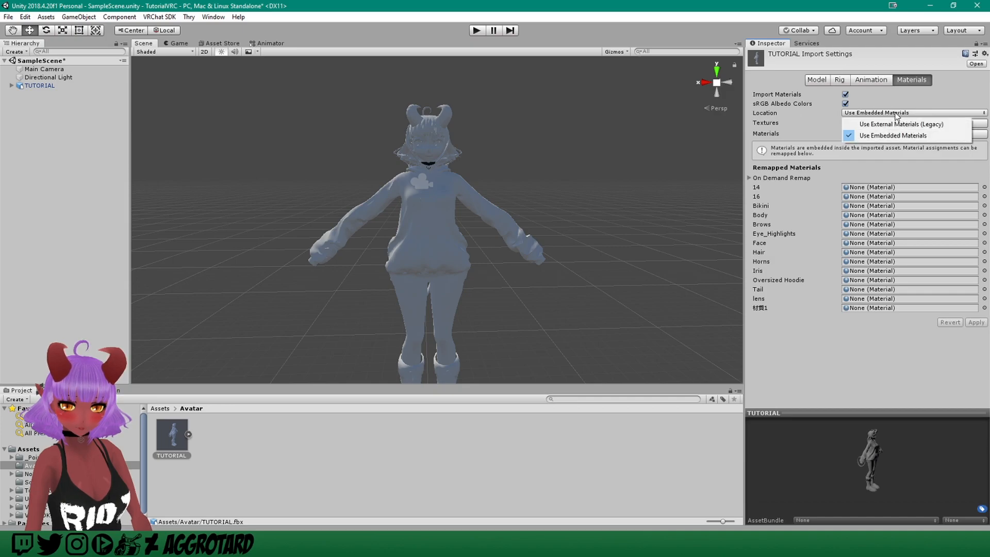
{"action": "left_click", "coordinate": [918, 128]}
Step: Set material naming to From Model's Material and search to Local Materials Folder, and apply the import settings
{"action": "left_click", "coordinate": [910, 123]}
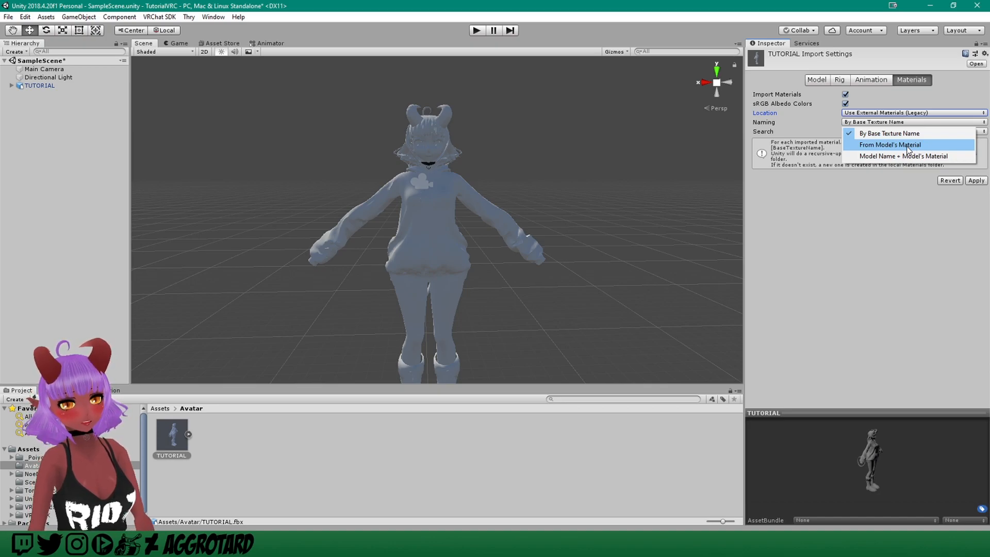
{"action": "left_click", "coordinate": [906, 145]}
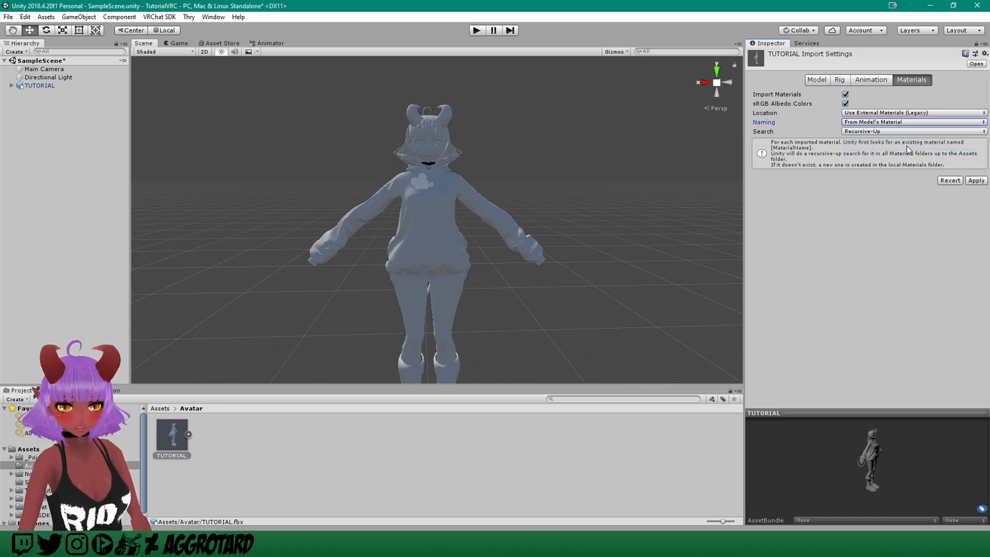
{"action": "left_click", "coordinate": [874, 131]}
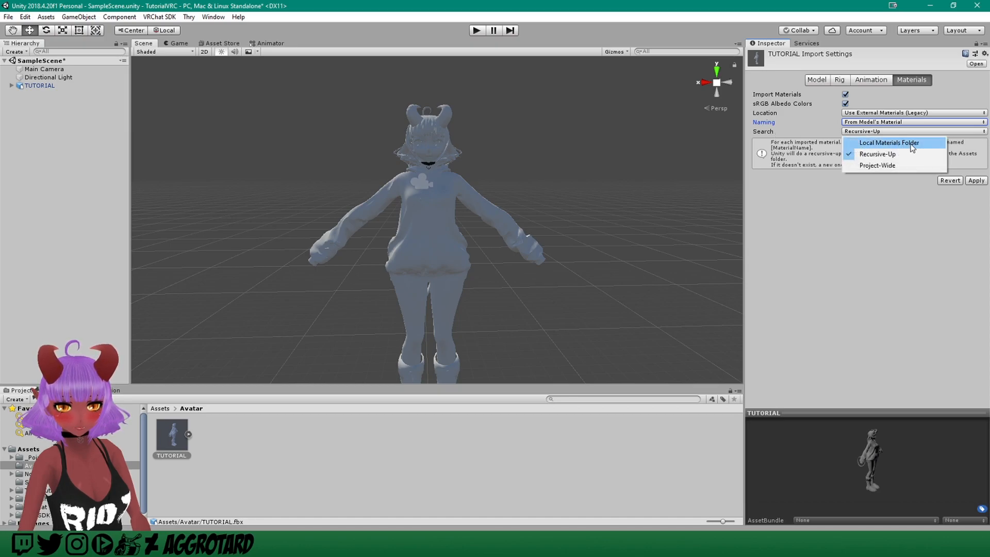
{"action": "left_click", "coordinate": [903, 144]}
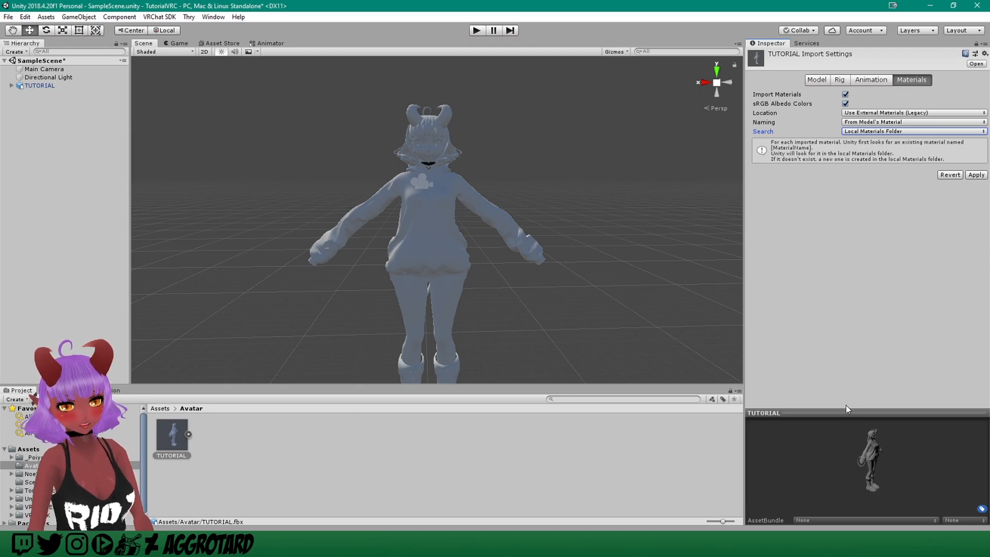
{"action": "left_click", "coordinate": [959, 199]}
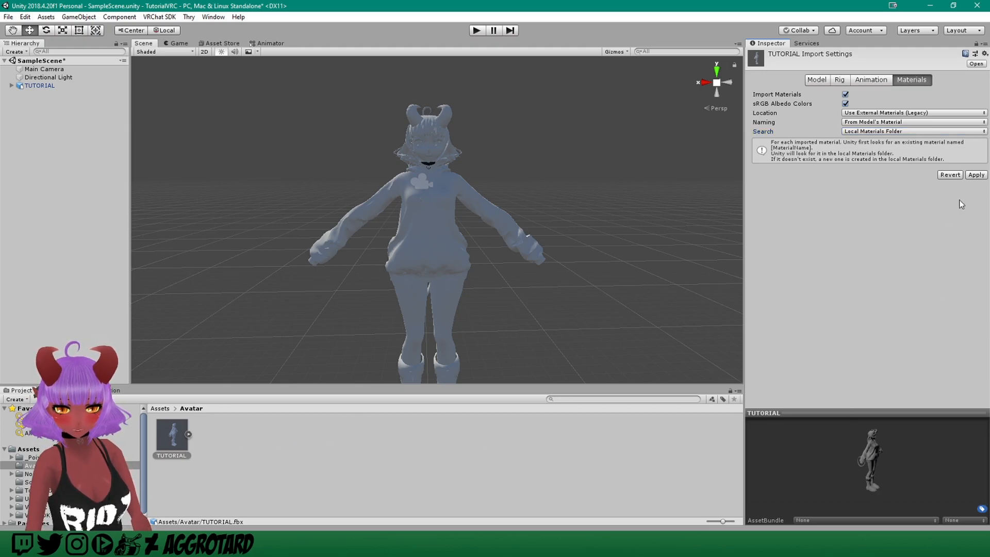
{"action": "left_click", "coordinate": [977, 176]}
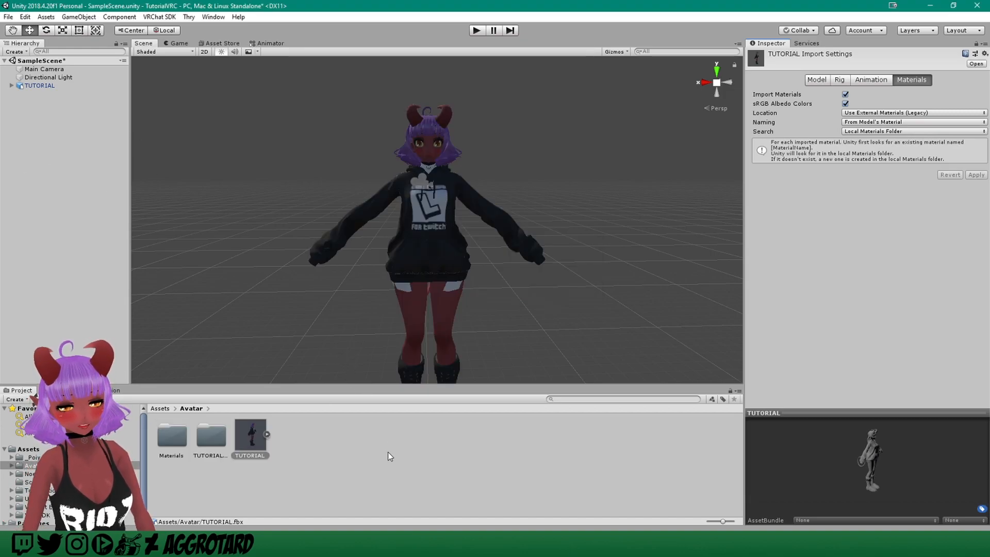
{"action": "left_click", "coordinate": [400, 474]}
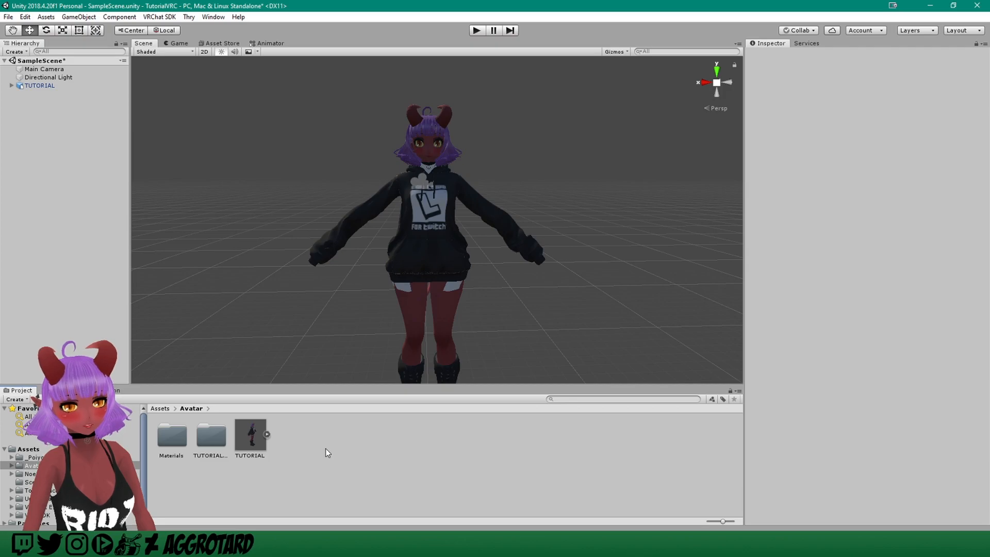
Step: Examine the materials and shaders assigned to the Body mesh of the TUTORIAL model in the scene
{"action": "left_click", "coordinate": [21, 87]}
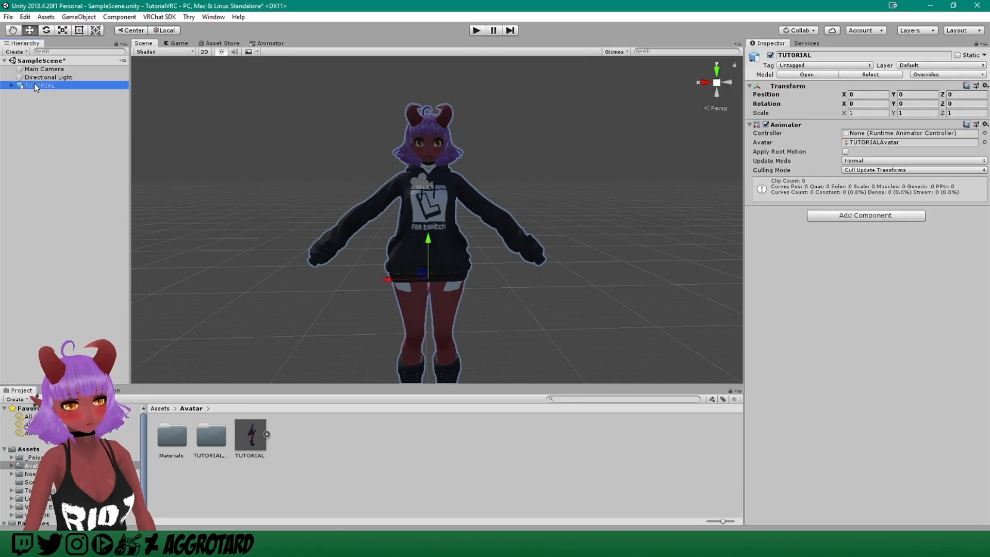
{"action": "left_click", "coordinate": [11, 86]}
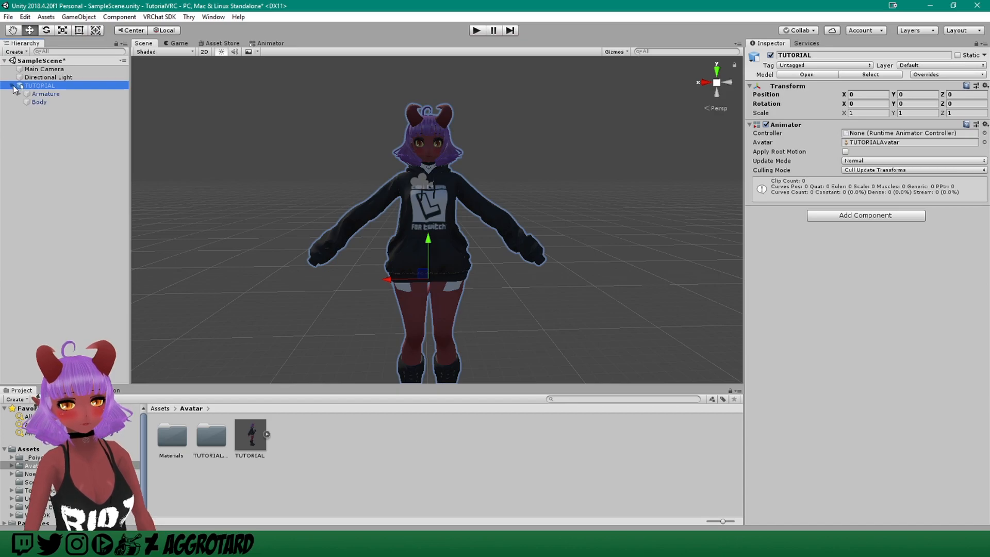
{"action": "left_click", "coordinate": [40, 102]}
{"action": "scroll", "coordinate": [806, 405], "scroll_direction": "down", "scroll_amount": 2}
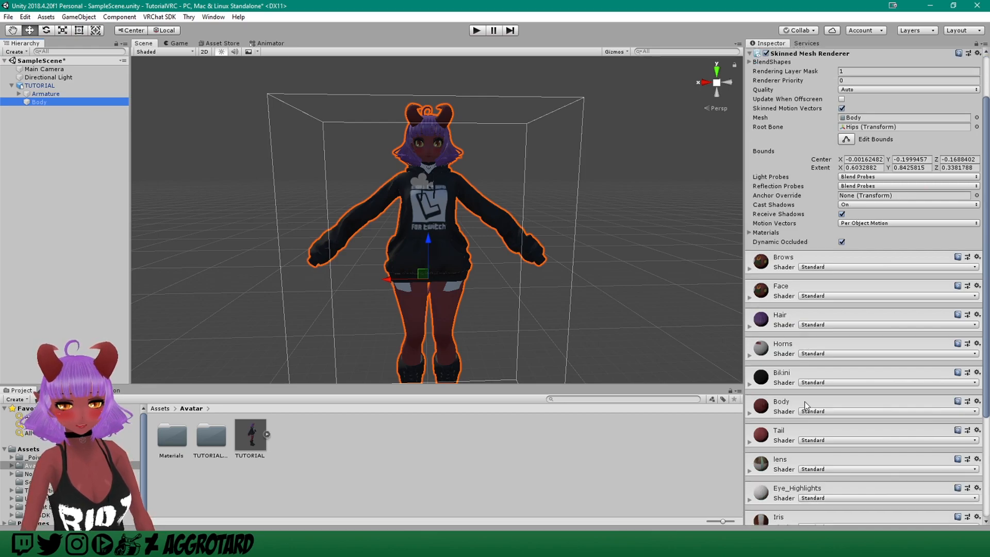
{"action": "scroll", "coordinate": [806, 406], "scroll_direction": "down", "scroll_amount": 5}
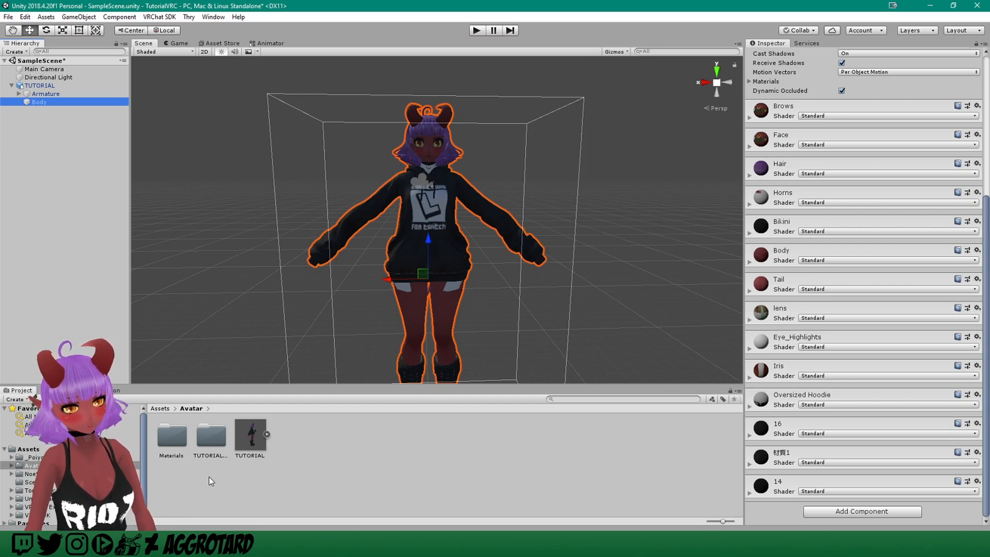
Step: Assign the .poiyomi/Toon/Advanced/Cutout shader to the Body, Brows, Eye_Highlights, Face, Hair, Horns, Iris and Tail materials in the Avatar Materials folder
{"action": "double_click", "coordinate": [173, 438]}
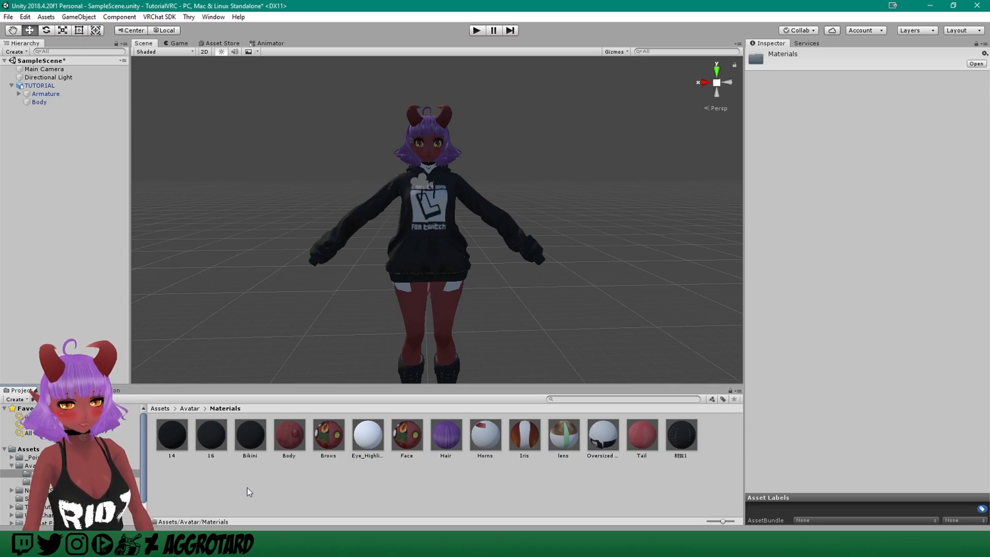
{"action": "left_click", "coordinate": [289, 446]}
{"action": "left_click", "coordinate": [333, 449], "text": "ctrl"}
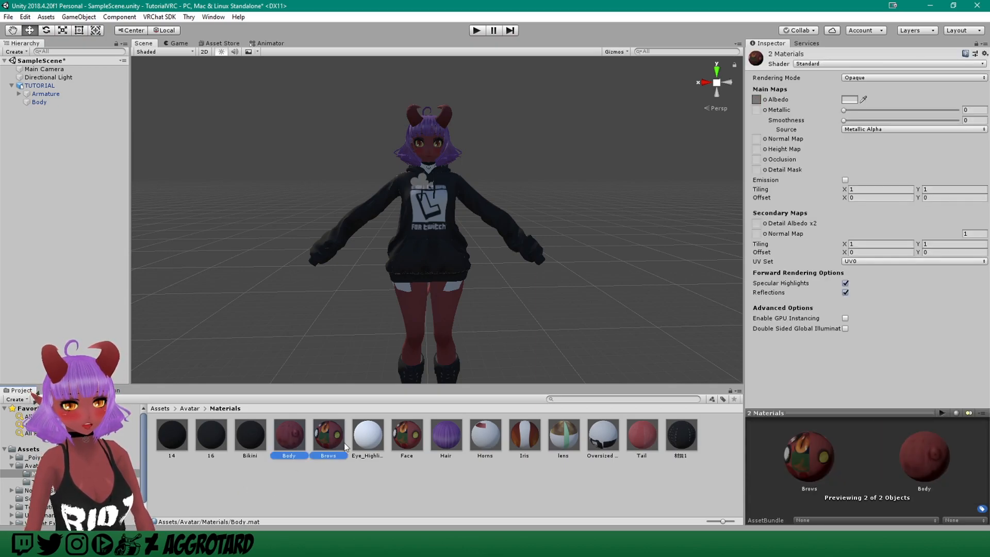
{"action": "left_click", "coordinate": [410, 437], "text": "shift"}
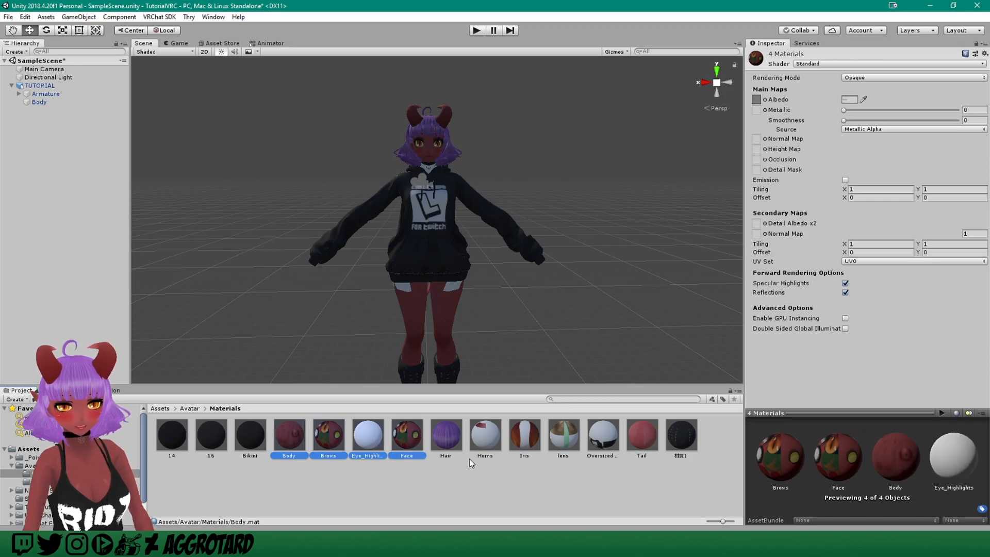
{"action": "left_click", "coordinate": [453, 438], "text": "ctrl"}
{"action": "left_click", "coordinate": [490, 441], "text": "ctrl"}
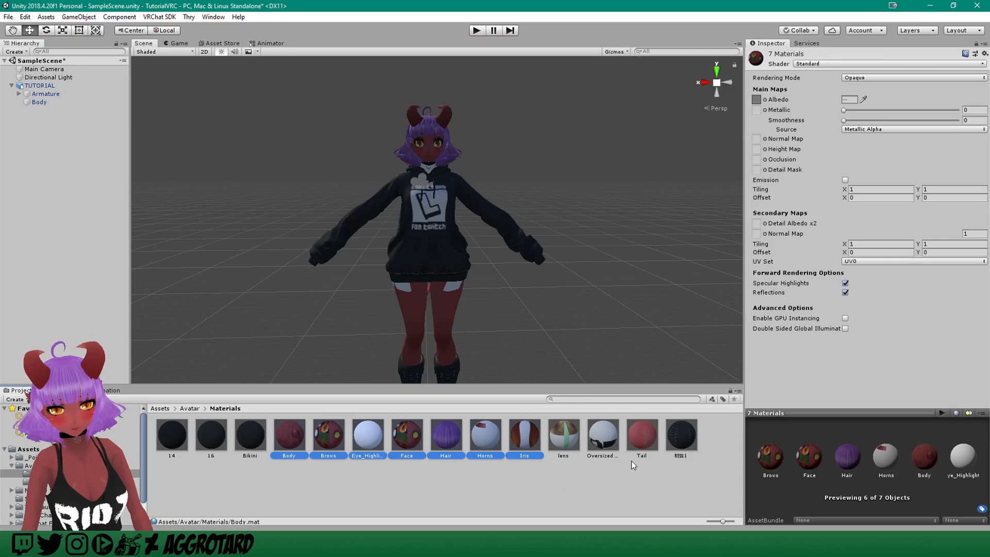
{"action": "left_click", "coordinate": [642, 437], "text": "ctrl"}
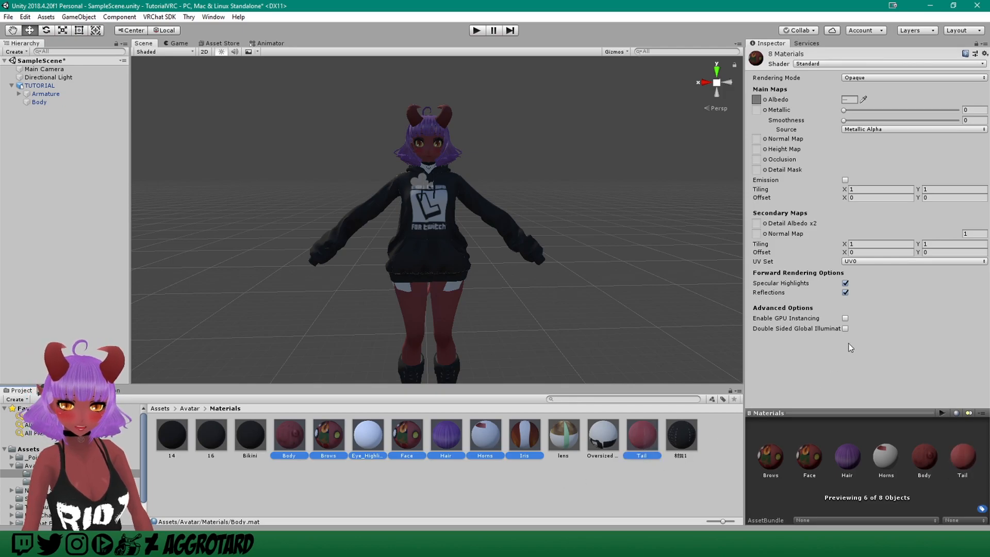
{"action": "left_click", "coordinate": [834, 63]}
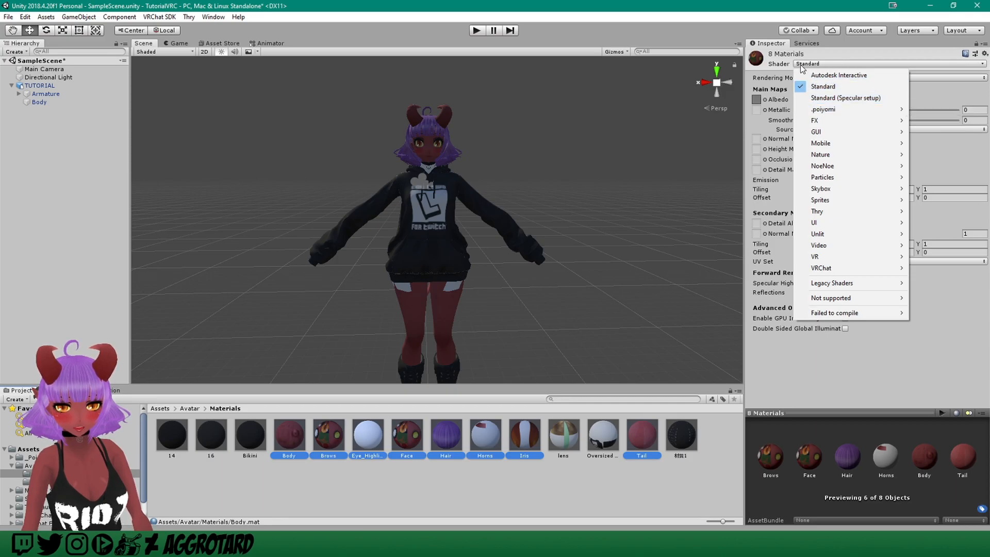
{"action": "mouse_move", "coordinate": [830, 112]}
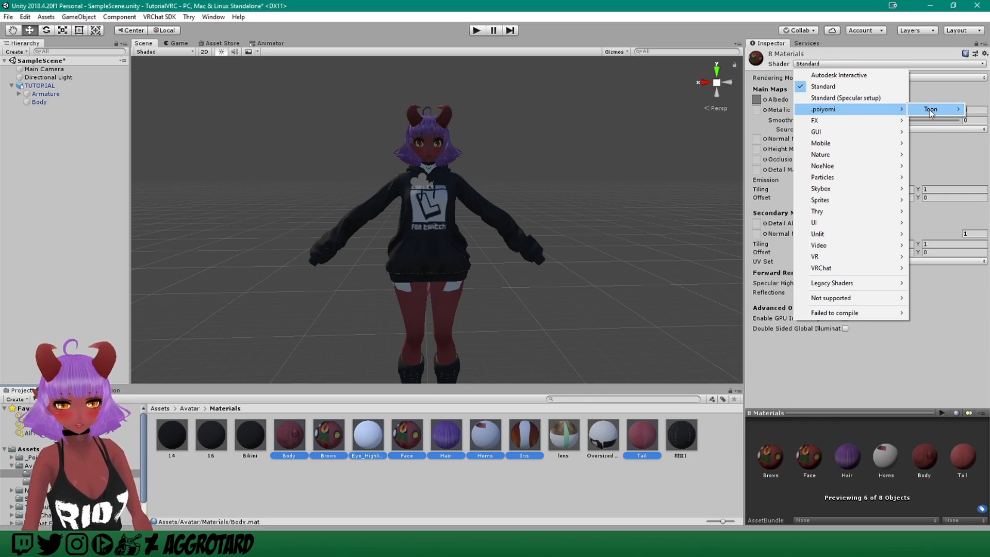
{"action": "mouse_move", "coordinate": [931, 113]}
{"action": "mouse_move", "coordinate": [876, 112]}
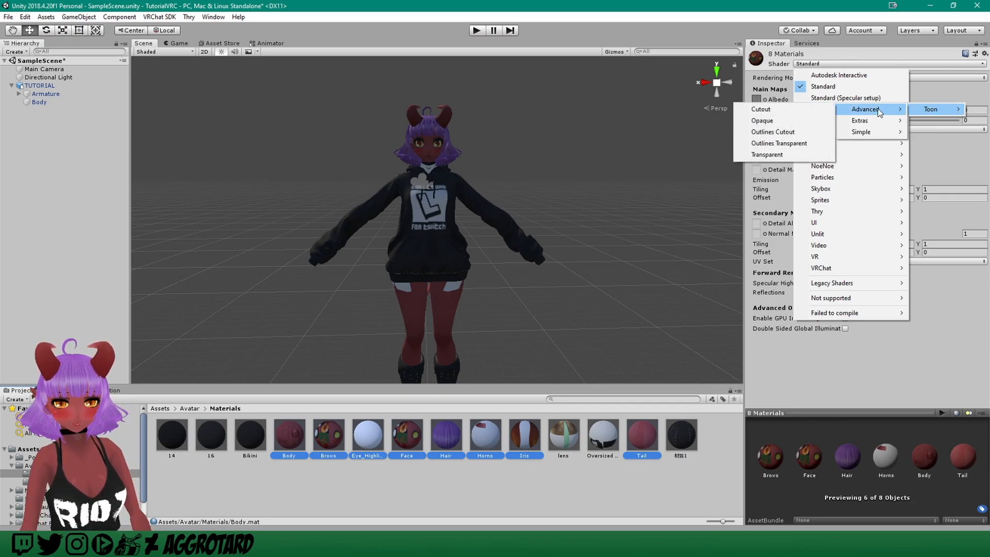
{"action": "left_click", "coordinate": [792, 109]}
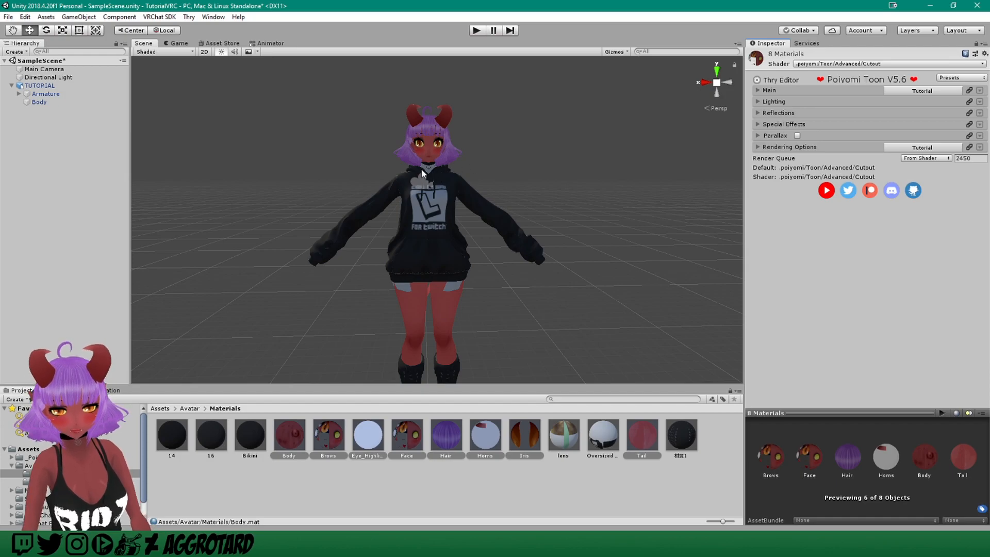
Step: Set the Basic Emission of the eight selected skin, hair, face and tail materials to 0.39
{"action": "left_click", "coordinate": [757, 91]}
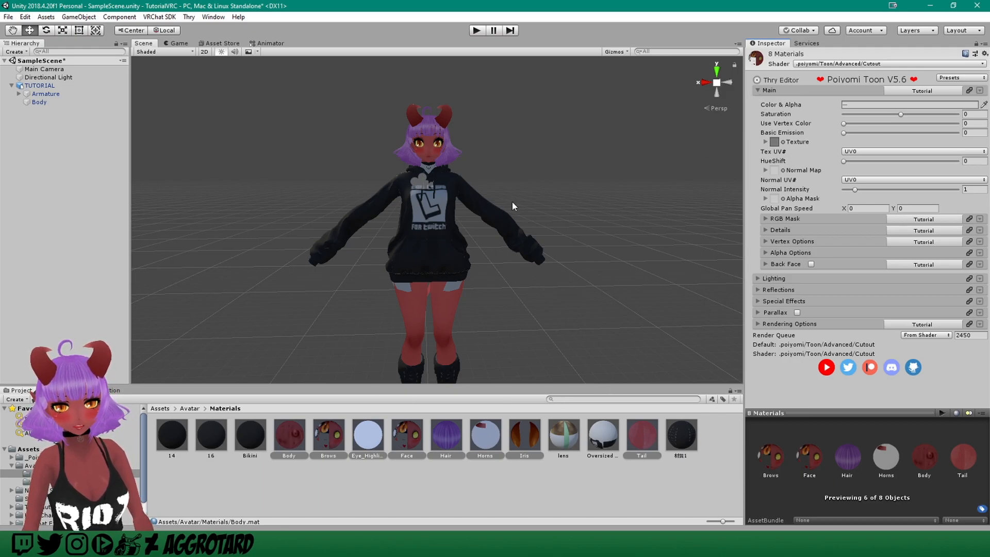
{"action": "left_click", "coordinate": [975, 134]}
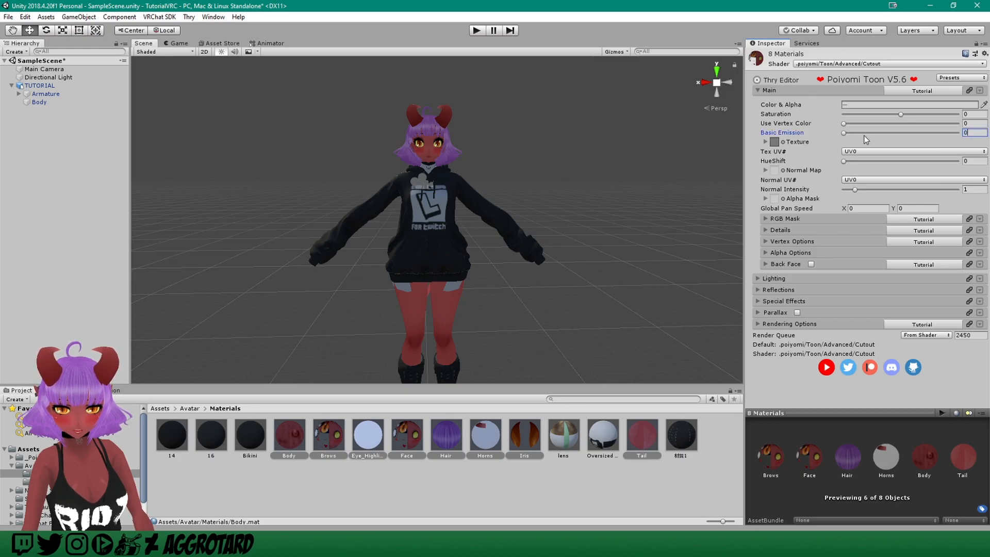
{"action": "scroll", "coordinate": [488, 169], "scroll_direction": "up", "scroll_amount": 3}
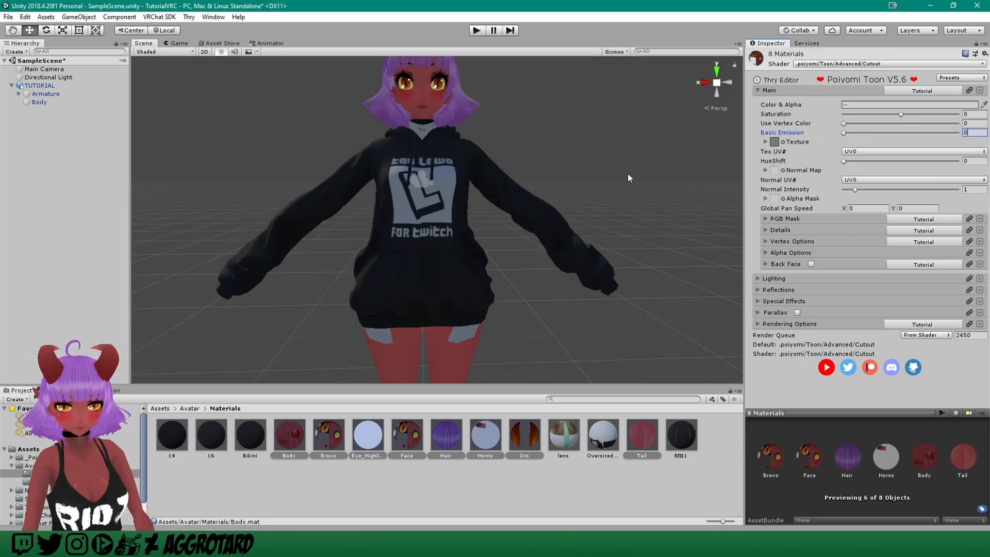
{"action": "scroll", "coordinate": [471, 158], "scroll_direction": "up", "scroll_amount": 3}
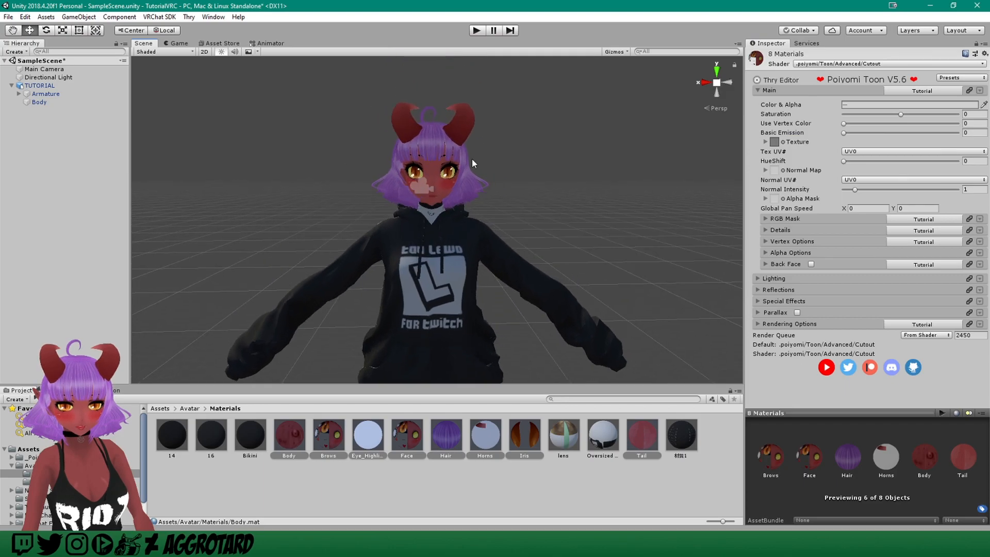
{"action": "scroll", "coordinate": [473, 155], "scroll_direction": "up", "scroll_amount": 4}
{"action": "scroll", "coordinate": [478, 178], "scroll_direction": "down", "scroll_amount": 2}
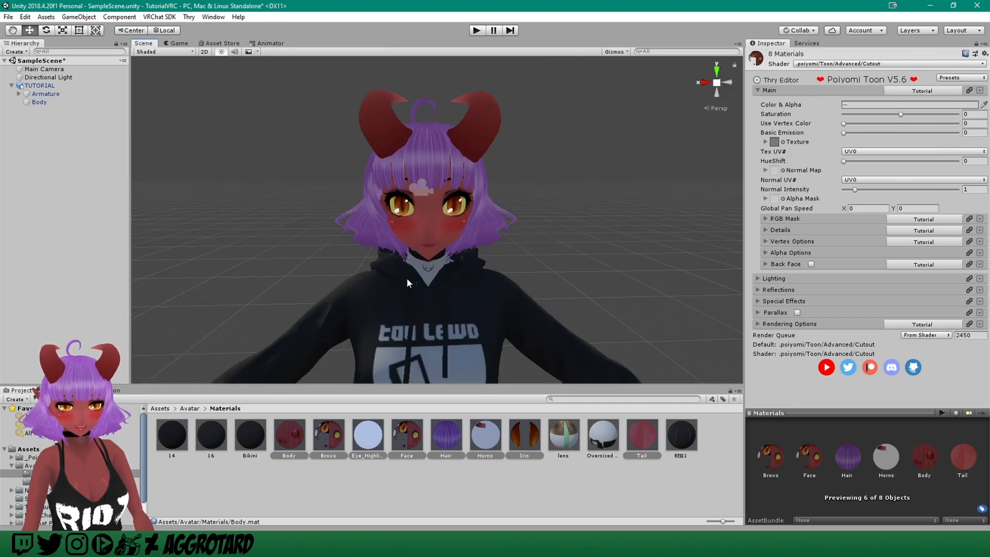
{"action": "left_click", "coordinate": [844, 133]}
{"action": "left_click_drag", "start_coordinate": [846, 137], "coordinate": [848, 135]}
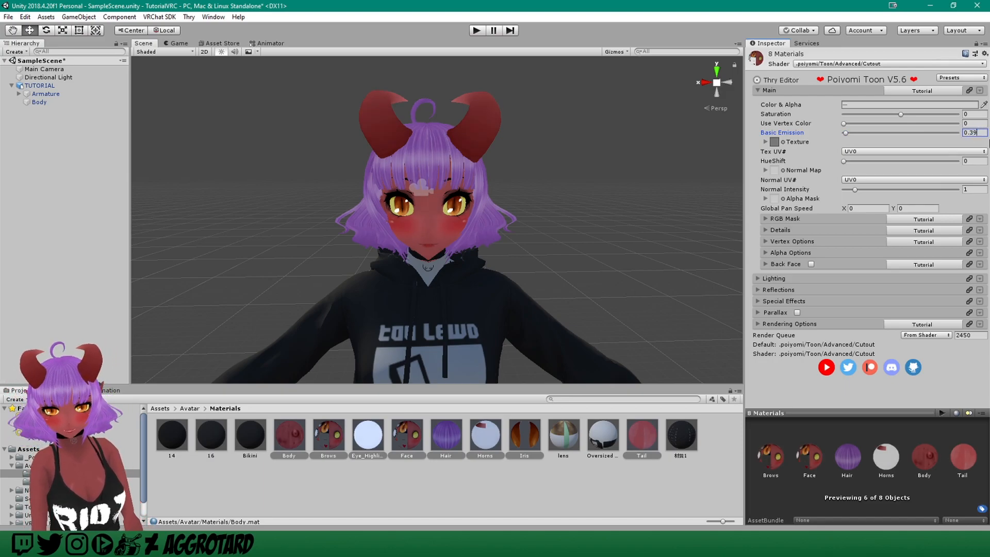
{"action": "type", "text": "0.39"}
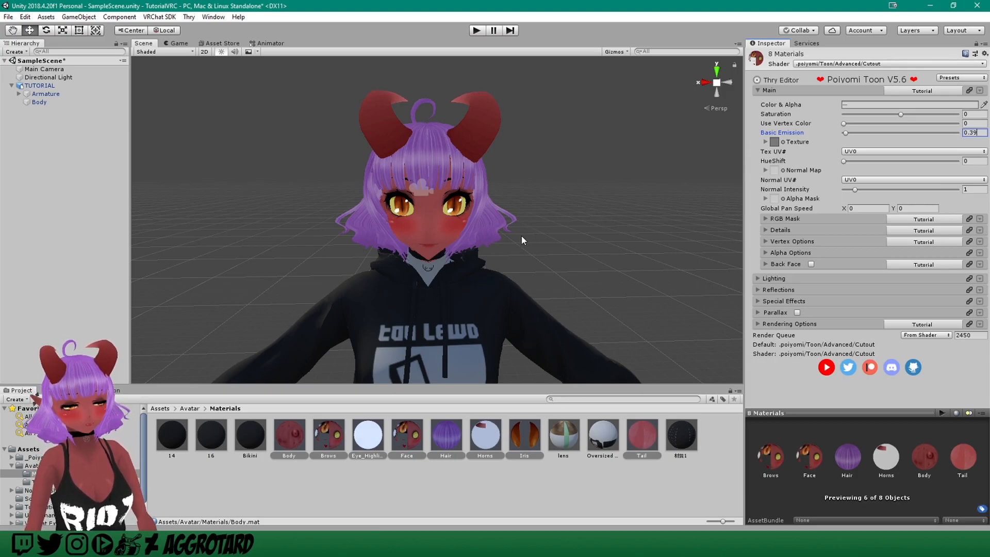
{"action": "scroll", "coordinate": [520, 235], "scroll_direction": "down", "scroll_amount": 3}
{"action": "mouse_move", "coordinate": [521, 234]}
{"action": "middle_mouse_down"}
{"action": "mouse_move", "coordinate": [519, 179]}
{"action": "mouse_move", "coordinate": [526, 230]}
{"action": "middle_mouse_up"}
{"action": "scroll", "coordinate": [478, 218], "scroll_direction": "up", "scroll_amount": 5}
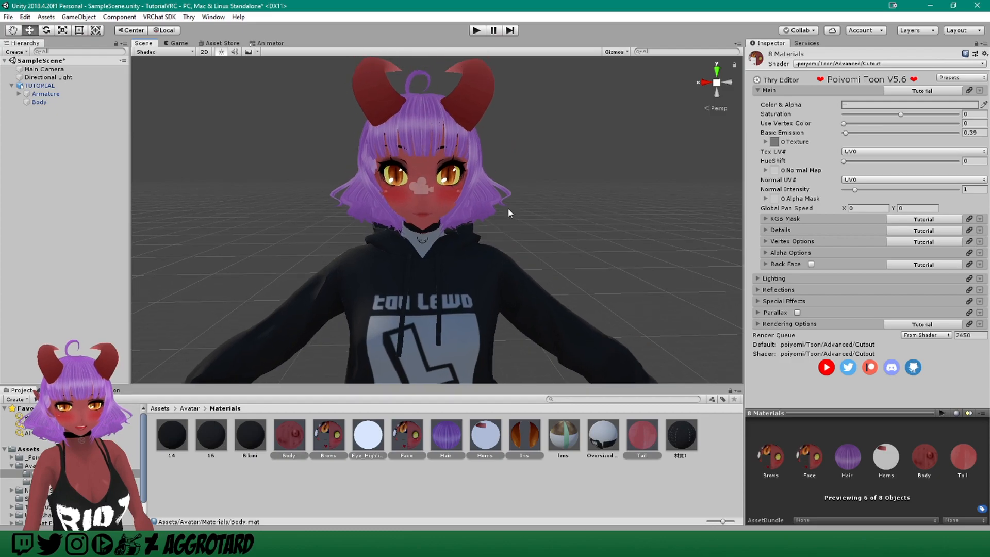
{"action": "scroll", "coordinate": [508, 208], "scroll_direction": "down", "scroll_amount": 5}
{"action": "middle_click_drag", "start_coordinate": [499, 219], "coordinate": [488, 185]}
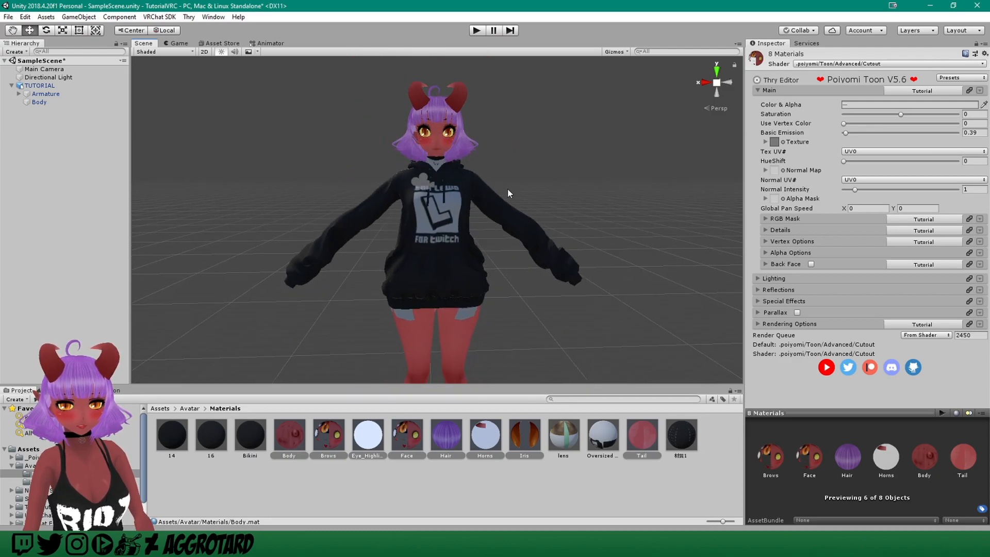
Step: Assign the NoeNoe Toon Opaque shader to the 14, 16, Bikini, lens, Oversized Hoodie and last listed black material
{"action": "left_click", "coordinate": [172, 443]}
{"action": "left_click", "coordinate": [249, 445], "text": "ctrl"}
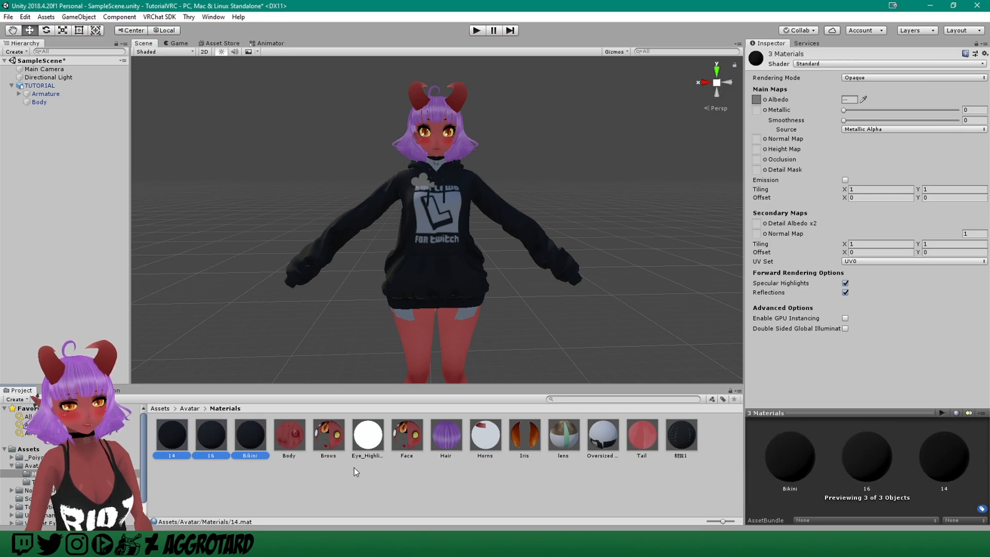
{"action": "left_click", "coordinate": [603, 435], "text": "ctrl"}
{"action": "left_click", "coordinate": [671, 441], "text": "ctrl"}
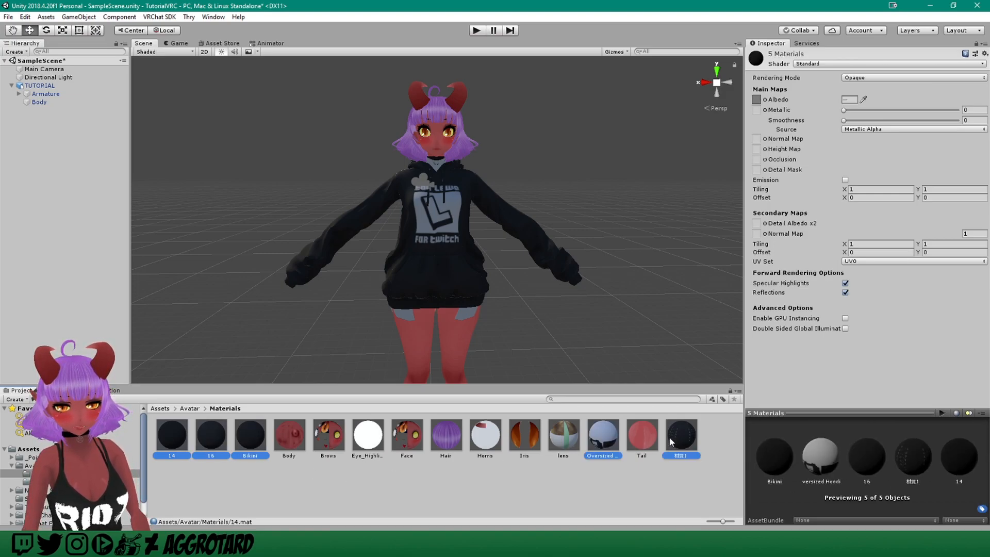
{"action": "left_click", "coordinate": [563, 437], "text": "ctrl"}
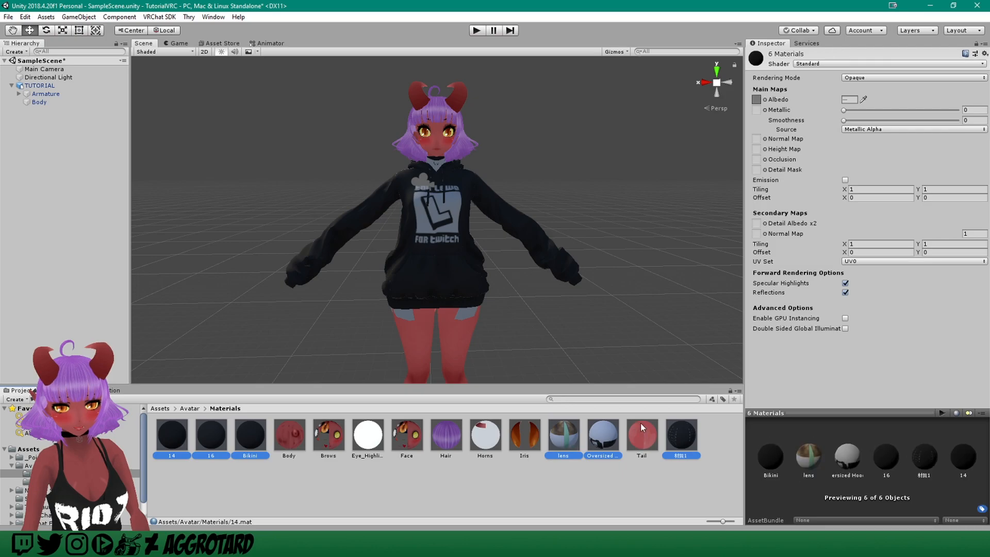
{"action": "left_click", "coordinate": [854, 64]}
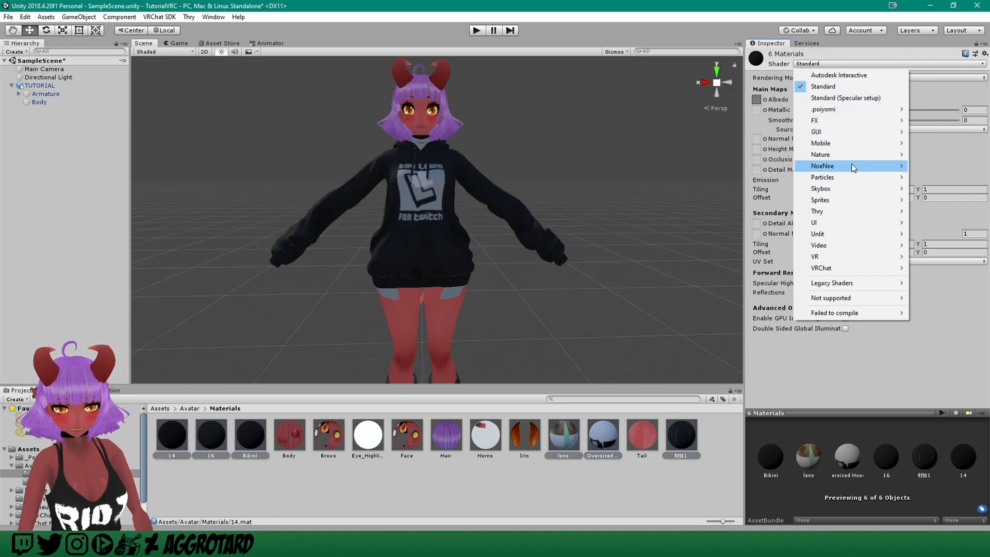
{"action": "mouse_move", "coordinate": [852, 168]}
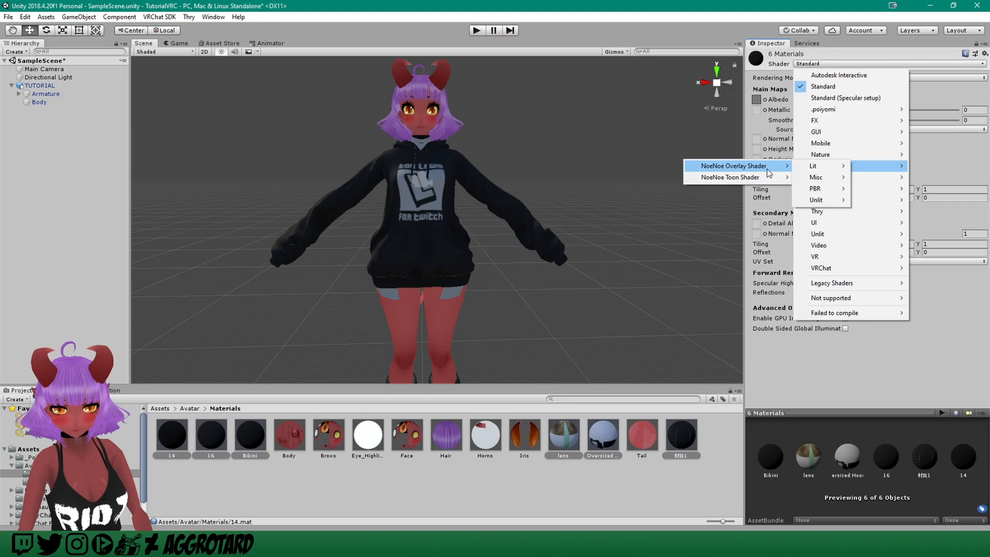
{"action": "mouse_move", "coordinate": [759, 180]}
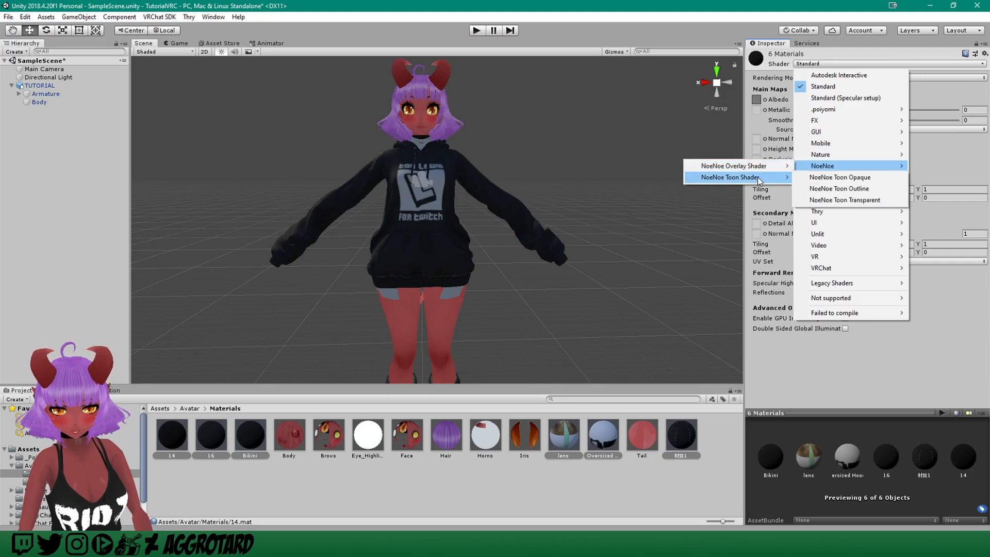
{"action": "left_click", "coordinate": [839, 178]}
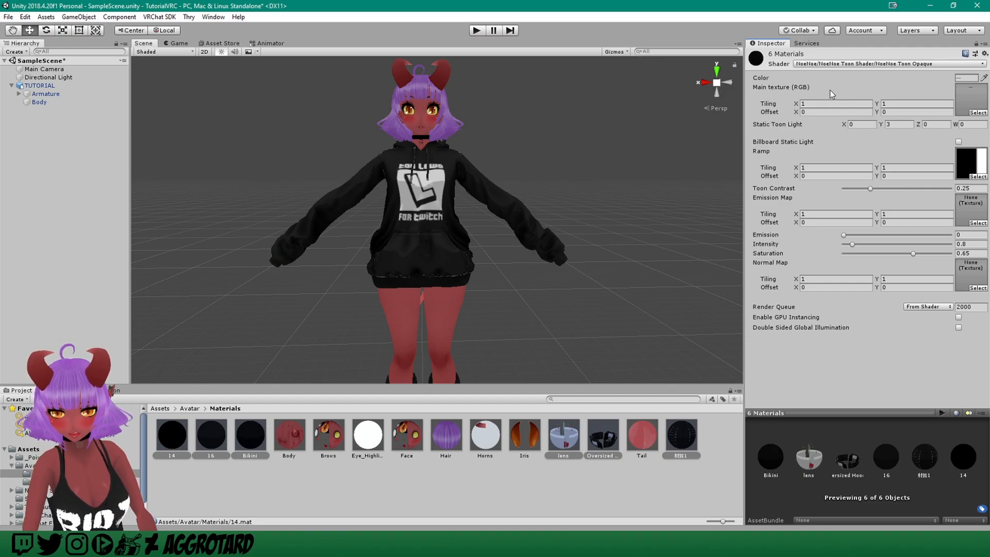
{"action": "scroll", "coordinate": [554, 181], "scroll_direction": "up", "scroll_amount": 5}
{"action": "mouse_move", "coordinate": [461, 180]}
{"action": "middle_mouse_down"}
{"action": "mouse_move", "coordinate": [466, 200]}
{"action": "mouse_move", "coordinate": [479, 174]}
{"action": "mouse_move", "coordinate": [466, 178]}
{"action": "middle_mouse_up"}
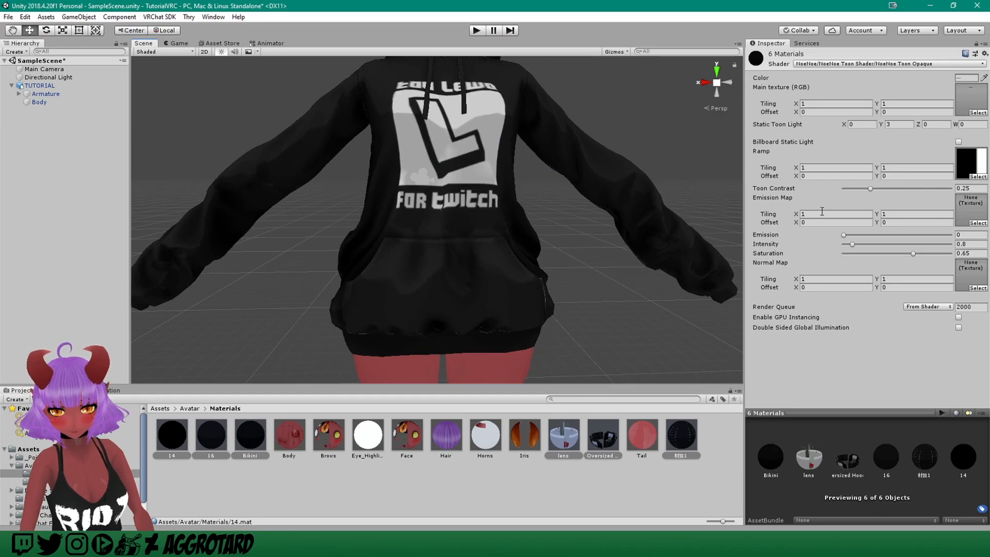
{"action": "left_click", "coordinate": [860, 63]}
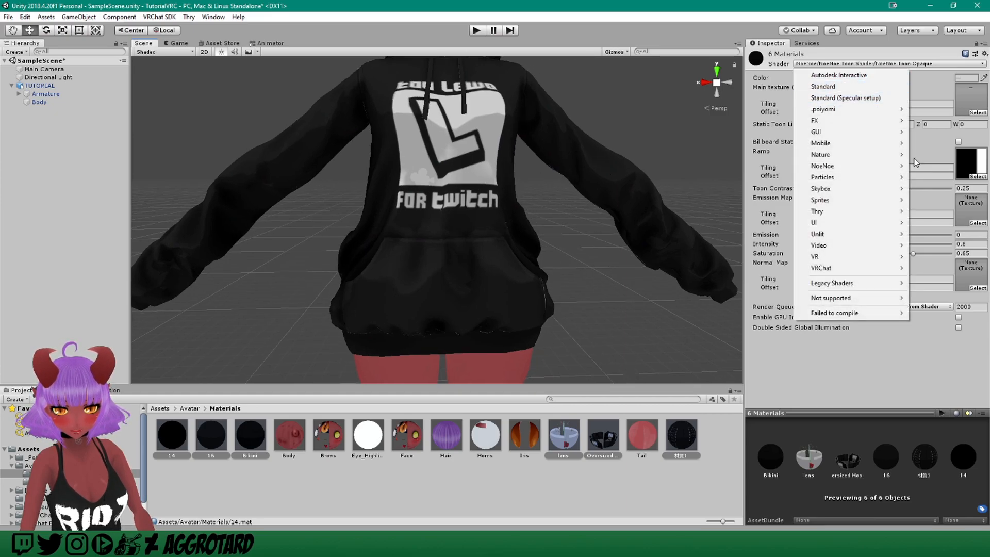
{"action": "mouse_move", "coordinate": [863, 164]}
{"action": "mouse_move", "coordinate": [765, 166]}
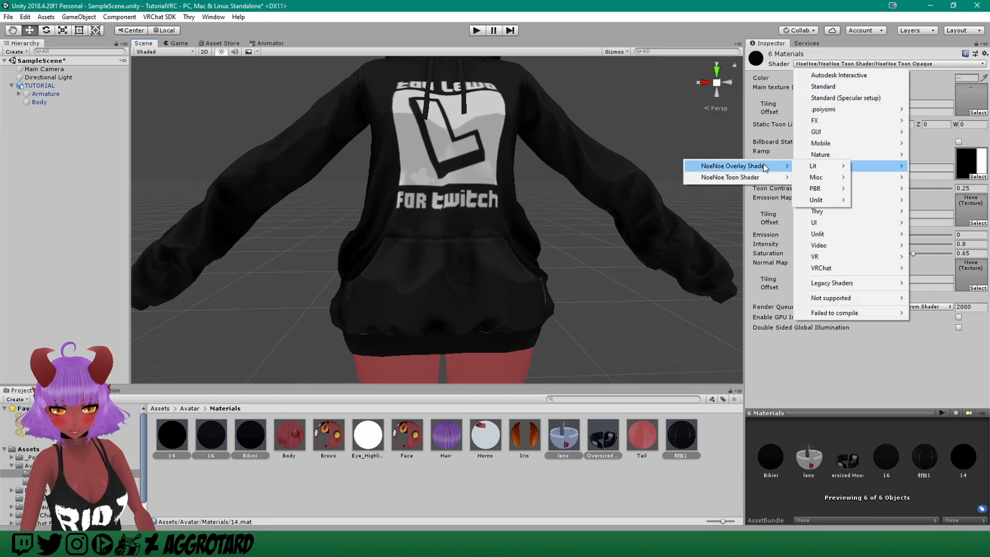
{"action": "mouse_move", "coordinate": [841, 183]}
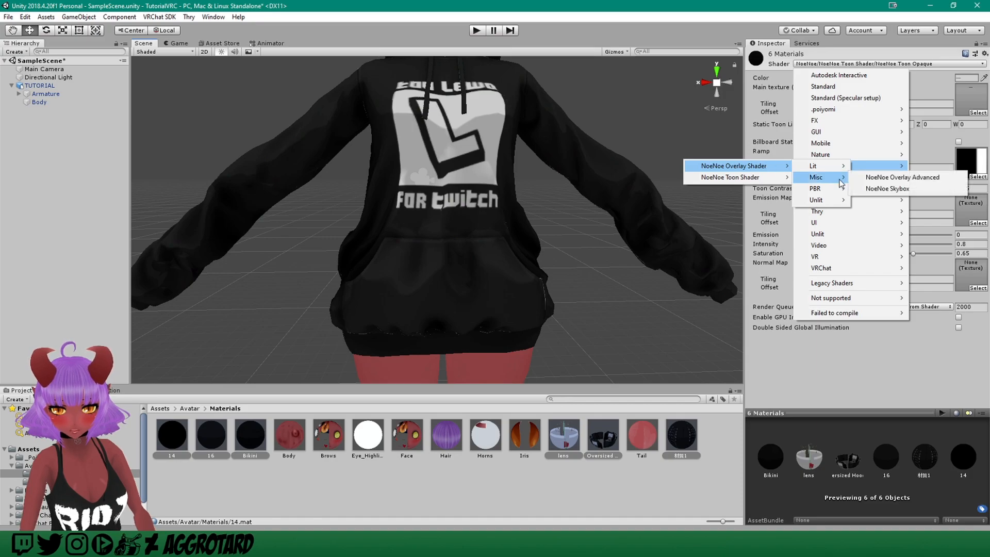
{"action": "left_click", "coordinate": [840, 361]}
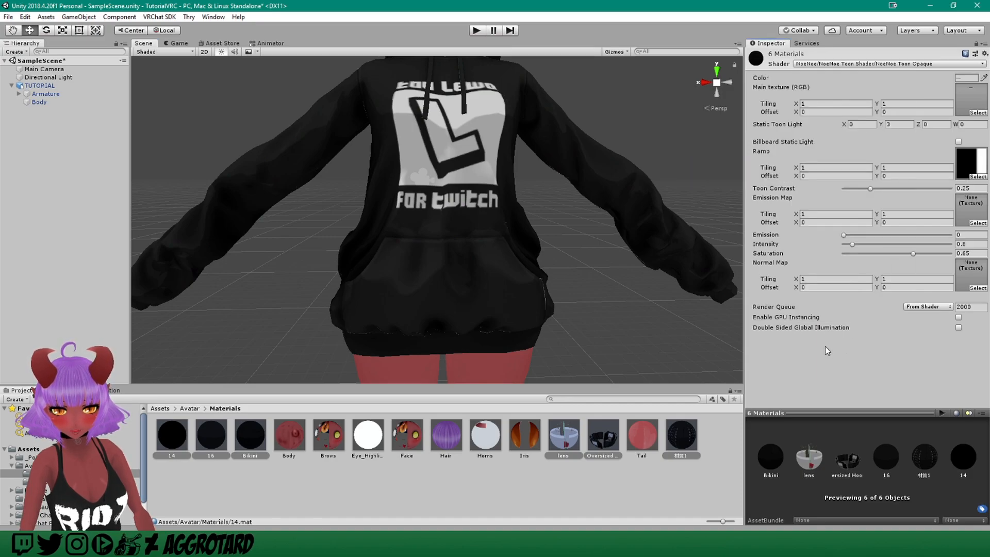
Step: Set the Basic Emission of the Tail material to 0.03
{"action": "scroll", "coordinate": [528, 281], "scroll_direction": "down", "scroll_amount": 5}
{"action": "mouse_move", "coordinate": [528, 281]}
{"action": "middle_mouse_down"}
{"action": "mouse_move", "coordinate": [536, 184]}
{"action": "mouse_move", "coordinate": [514, 254]}
{"action": "mouse_move", "coordinate": [528, 282]}
{"action": "middle_mouse_up"}
{"action": "right_click_drag", "start_coordinate": [460, 225], "coordinate": [526, 232]}
{"action": "middle_click_drag", "start_coordinate": [526, 232], "coordinate": [627, 191]}
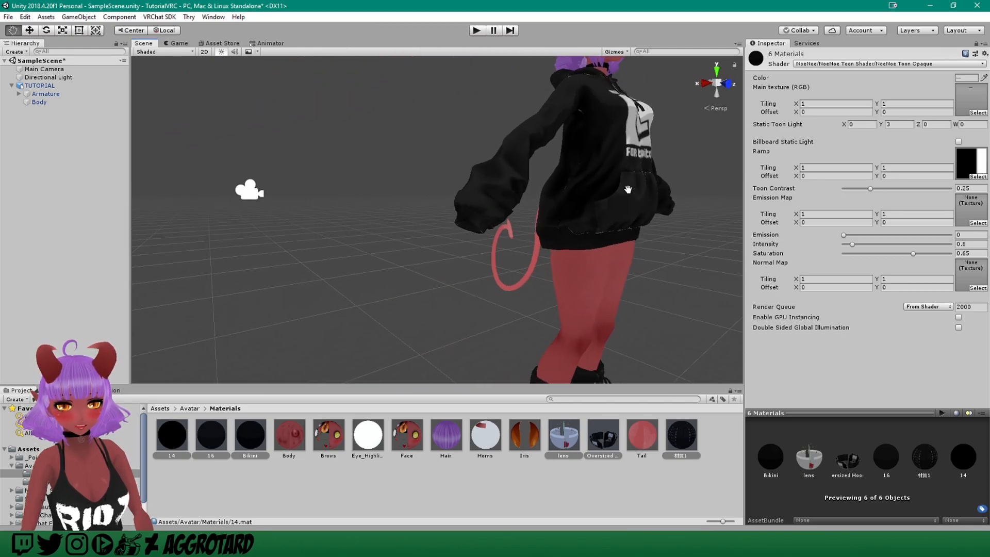
{"action": "right_click_drag", "start_coordinate": [560, 191], "coordinate": [629, 188]}
{"action": "middle_click_drag", "start_coordinate": [508, 188], "coordinate": [546, 181]}
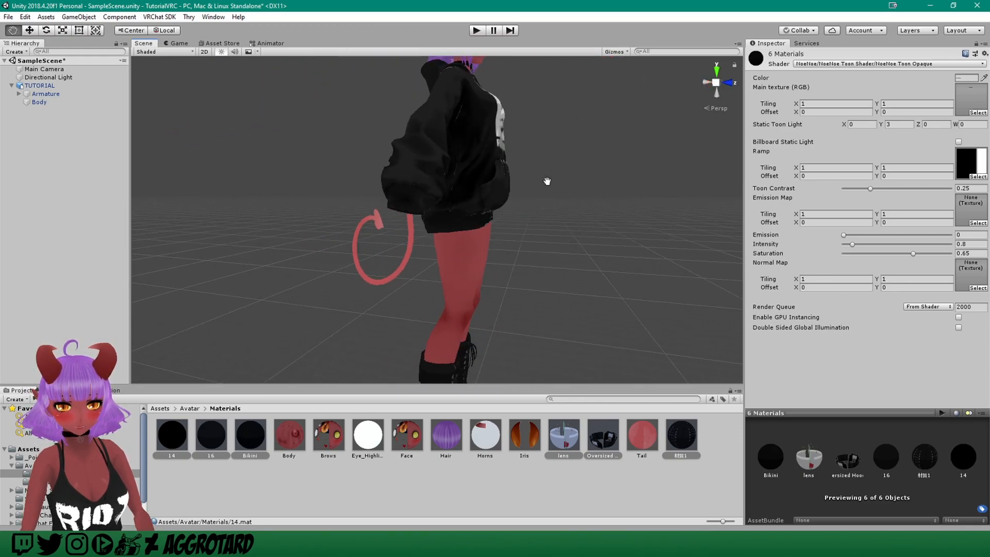
{"action": "left_click", "coordinate": [635, 432]}
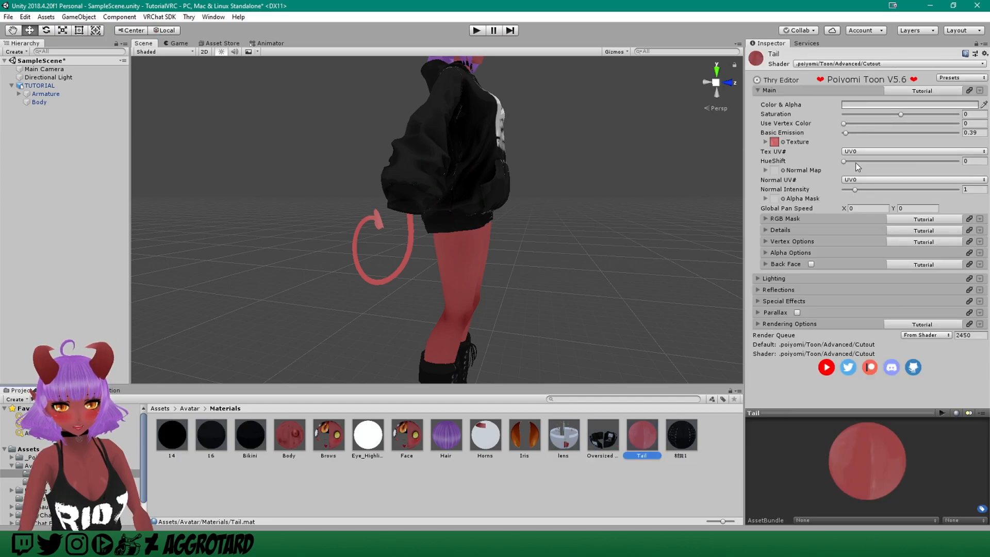
{"action": "left_click", "coordinate": [846, 134]}
{"action": "left_click_drag", "start_coordinate": [844, 133], "coordinate": [844, 133]}
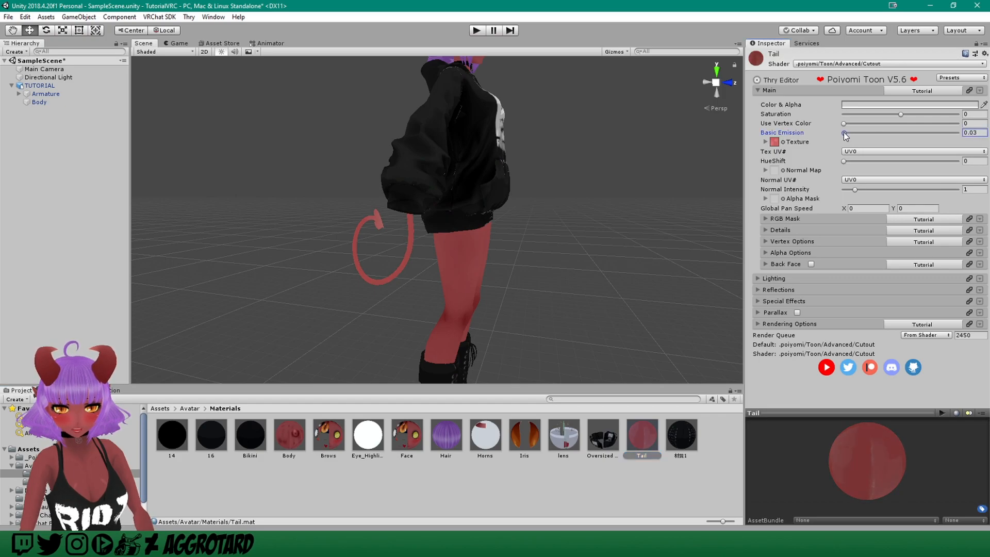
Step: Examine the avatar from the front and up close, along with the Hair material's shader settings
{"action": "left_click_drag", "start_coordinate": [588, 125], "coordinate": [495, 146], "text": "alt"}
{"action": "middle_click_drag", "start_coordinate": [495, 146], "coordinate": [512, 147]}
{"action": "scroll", "coordinate": [511, 147], "scroll_direction": "down", "scroll_amount": 5}
{"action": "scroll", "coordinate": [511, 147], "scroll_direction": "up", "scroll_amount": 4}
{"action": "left_click_drag", "start_coordinate": [472, 143], "coordinate": [413, 134], "text": "alt"}
{"action": "middle_click_drag", "start_coordinate": [454, 103], "coordinate": [462, 173]}
{"action": "left_click_drag", "start_coordinate": [462, 177], "coordinate": [423, 153], "text": "alt"}
{"action": "middle_click_drag", "start_coordinate": [475, 156], "coordinate": [468, 169]}
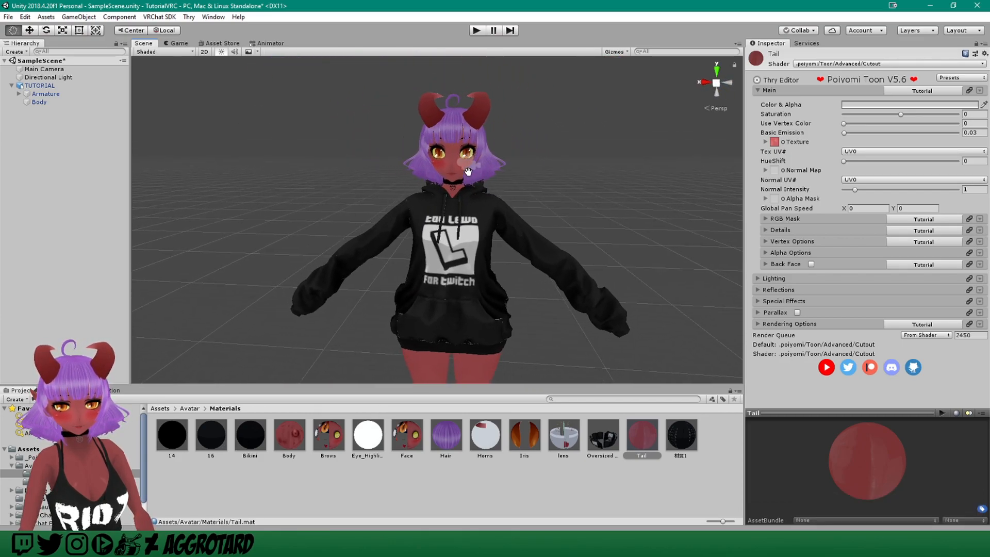
{"action": "scroll", "coordinate": [462, 155], "scroll_direction": "up", "scroll_amount": 4}
{"action": "scroll", "coordinate": [480, 148], "scroll_direction": "down", "scroll_amount": 8}
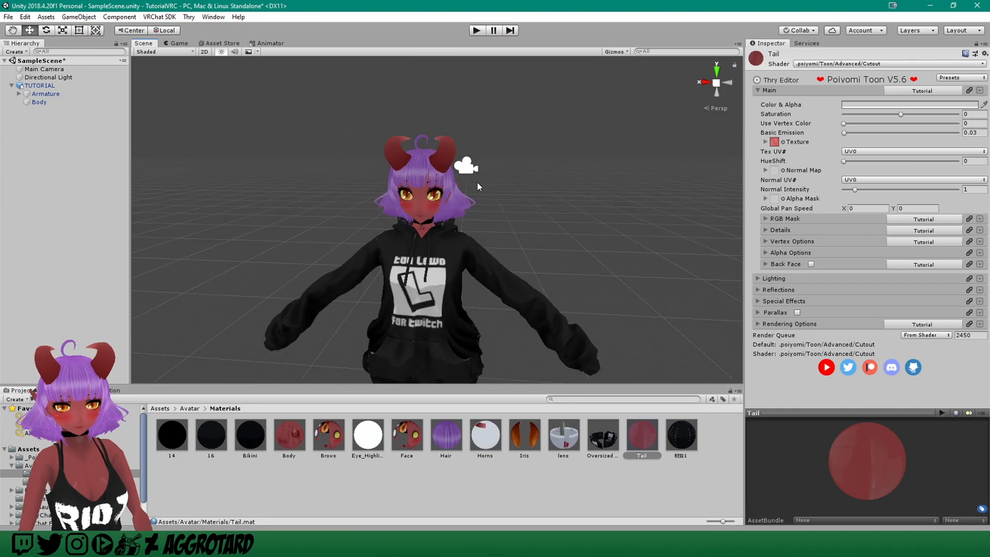
{"action": "scroll", "coordinate": [497, 153], "scroll_direction": "up", "scroll_amount": 5}
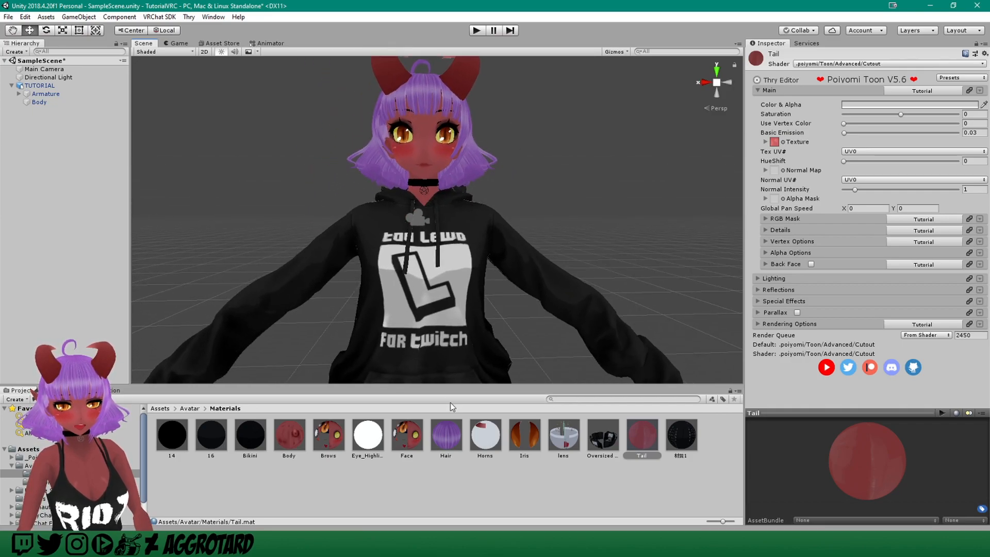
{"action": "left_click", "coordinate": [448, 440]}
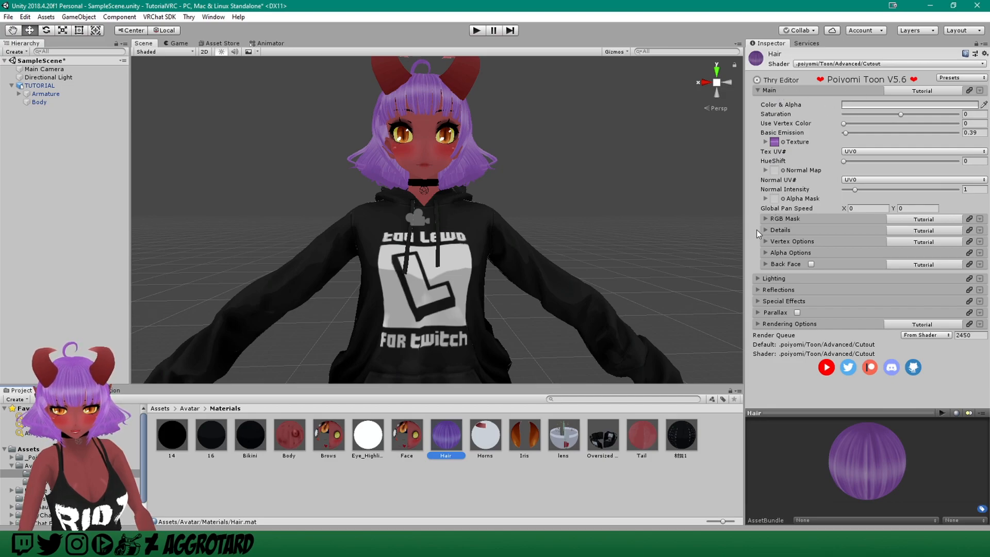
{"action": "scroll", "coordinate": [508, 133], "scroll_direction": "down", "scroll_amount": 3}
{"action": "scroll", "coordinate": [475, 158], "scroll_direction": "up", "scroll_amount": 8}
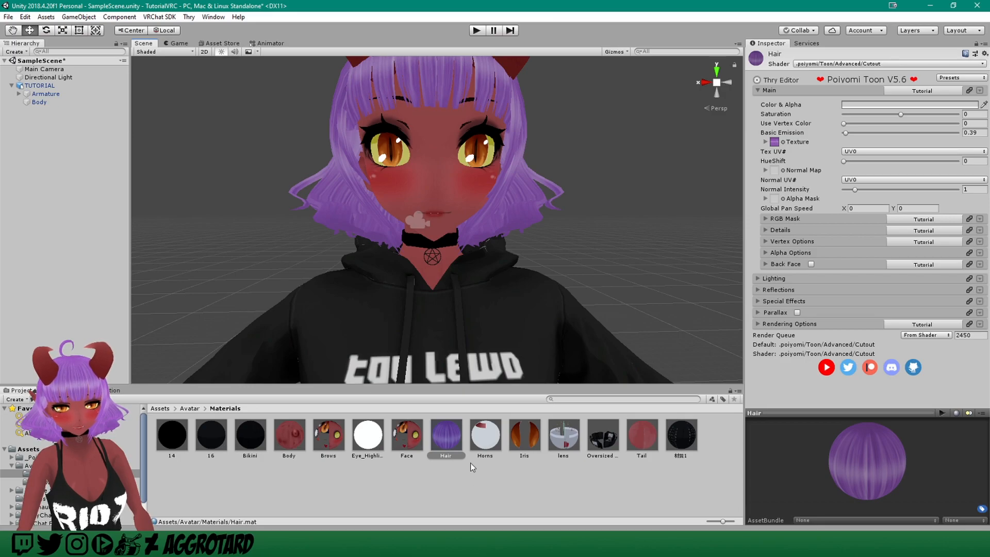
Step: Enable the Glitter / Sparkle special effect on the Iris material and expand its settings
{"action": "left_click", "coordinate": [526, 438]}
{"action": "scroll", "coordinate": [442, 179], "scroll_direction": "up", "scroll_amount": 5}
{"action": "scroll", "coordinate": [475, 182], "scroll_direction": "down", "scroll_amount": 5}
{"action": "middle_click_drag", "start_coordinate": [466, 183], "coordinate": [463, 193]}
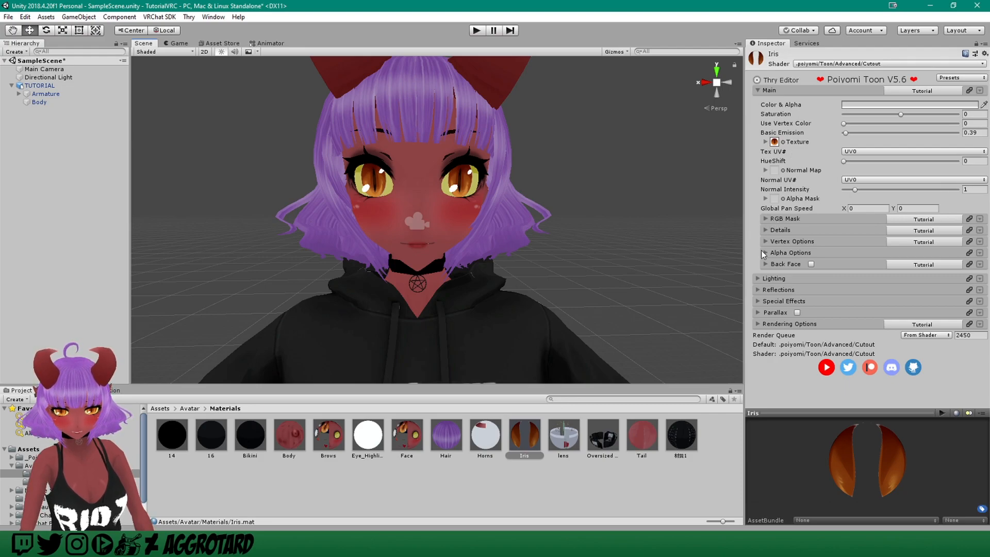
{"action": "left_click", "coordinate": [758, 301]}
{"action": "scroll", "coordinate": [757, 302], "scroll_direction": "down", "scroll_amount": 1}
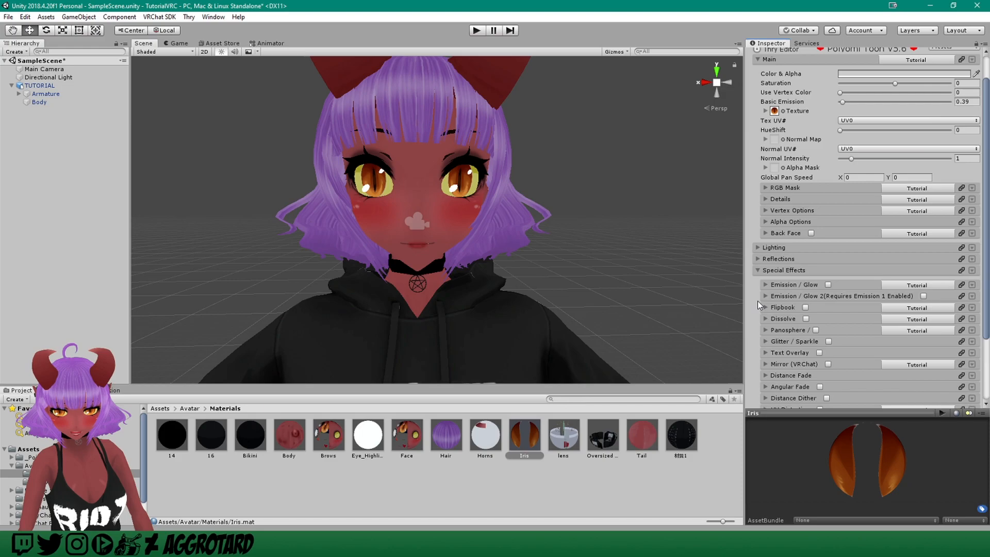
{"action": "scroll", "coordinate": [771, 306], "scroll_direction": "down", "scroll_amount": 1}
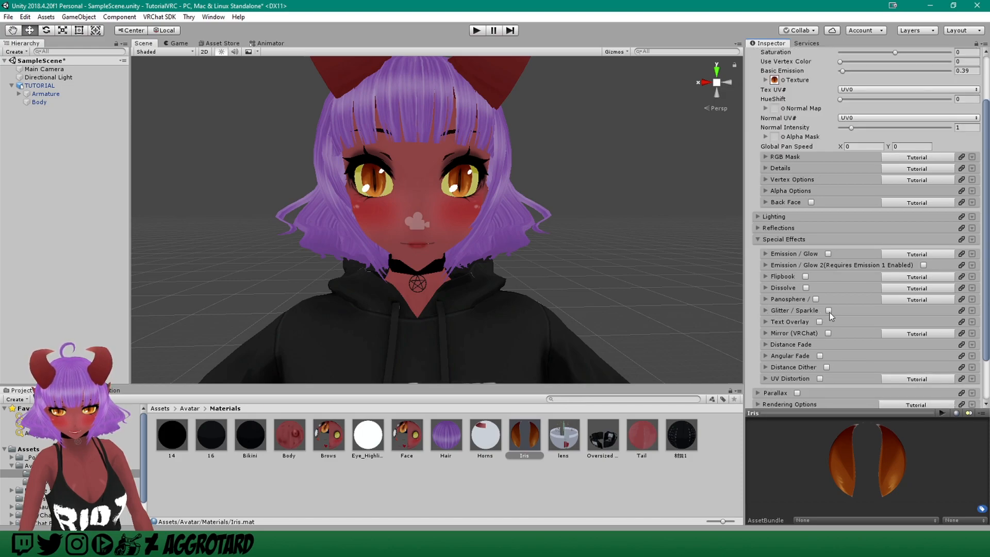
{"action": "left_click", "coordinate": [768, 310]}
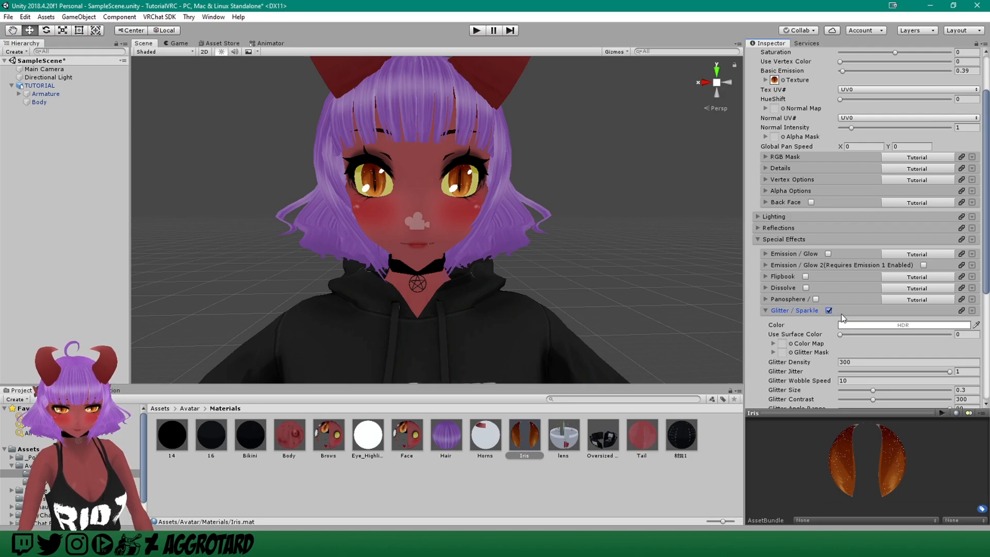
Step: Set the Iris material's glitter color to golden yellow, hexadecimal C18D00
{"action": "scroll", "coordinate": [439, 160], "scroll_direction": "up", "scroll_amount": 5}
{"action": "scroll", "coordinate": [439, 161], "scroll_direction": "down", "scroll_amount": 5}
{"action": "mouse_move", "coordinate": [457, 164]}
{"action": "middle_mouse_down"}
{"action": "mouse_move", "coordinate": [472, 169]}
{"action": "mouse_move", "coordinate": [444, 174]}
{"action": "middle_mouse_up"}
{"action": "right_click_drag", "start_coordinate": [470, 180], "coordinate": [490, 182]}
{"action": "key", "text": "w"}
{"action": "key", "text": "s"}
{"action": "scroll", "coordinate": [823, 352], "scroll_direction": "down", "scroll_amount": 2}
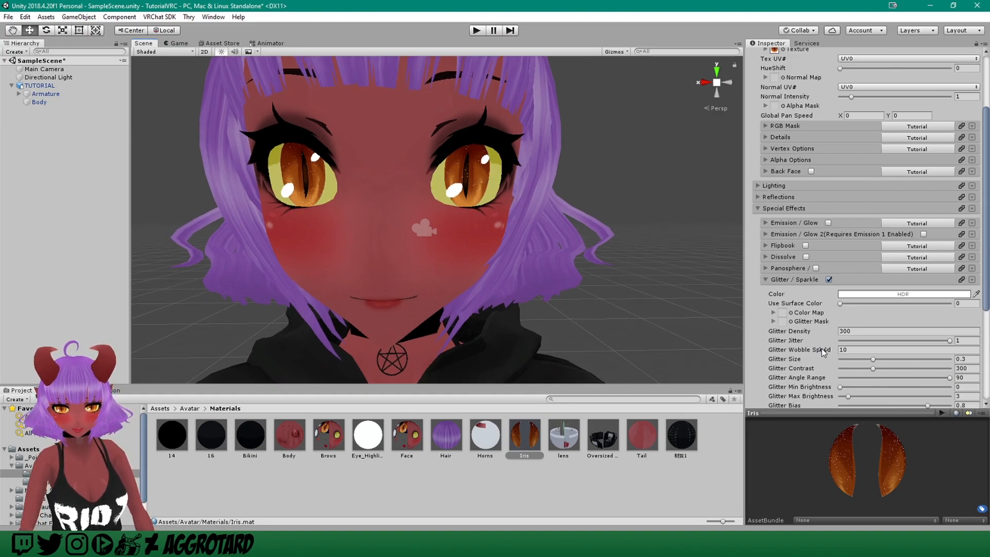
{"action": "left_click", "coordinate": [871, 294]}
{"action": "left_click", "coordinate": [628, 179]}
{"action": "left_click", "coordinate": [606, 201]}
{"action": "left_click", "coordinate": [626, 205]}
{"action": "mouse_move", "coordinate": [627, 205]}
{"action": "left_mouse_down"}
{"action": "mouse_move", "coordinate": [638, 191]}
{"action": "mouse_move", "coordinate": [634, 208]}
{"action": "left_mouse_up"}
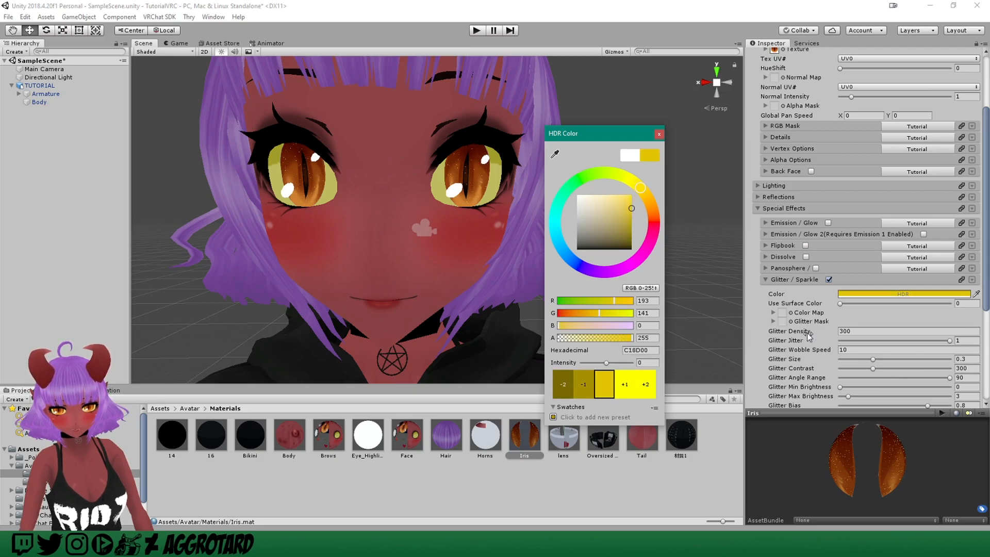
{"action": "left_click", "coordinate": [755, 304]}
Step: Set the Glitter Contrast of the Iris material to 164
{"action": "scroll", "coordinate": [831, 345], "scroll_direction": "down", "scroll_amount": 2}
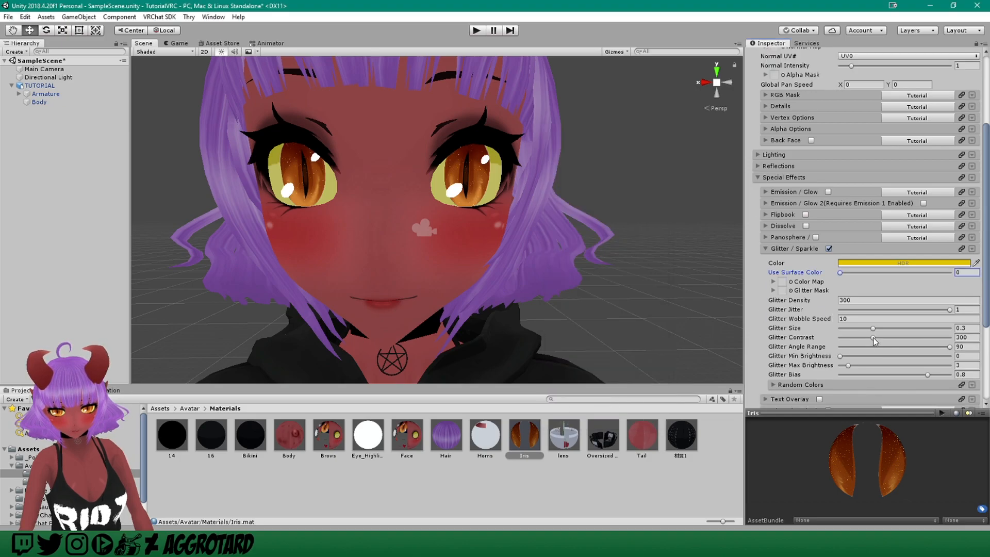
{"action": "left_click_drag", "start_coordinate": [874, 338], "coordinate": [858, 341]}
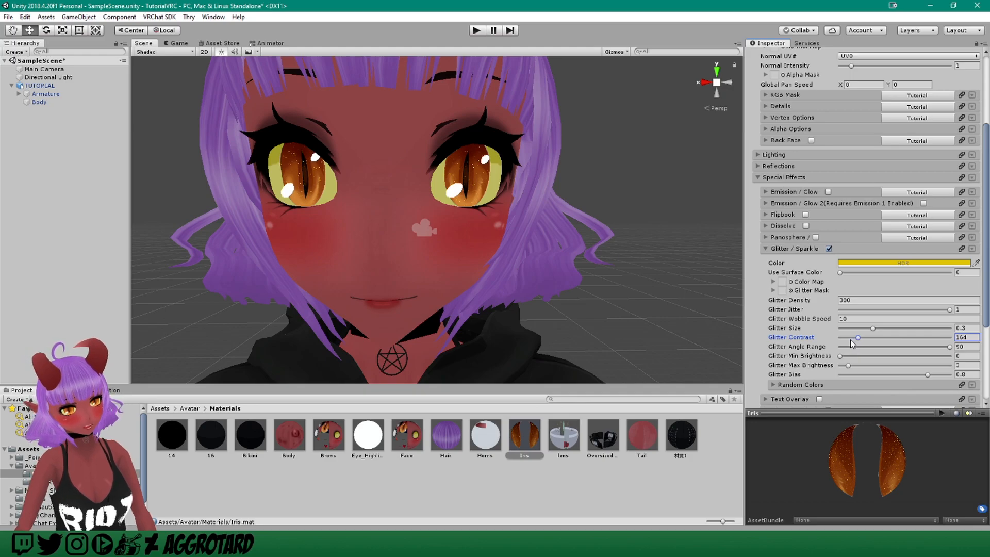
{"action": "scroll", "coordinate": [556, 242], "scroll_direction": "down", "scroll_amount": 5}
{"action": "scroll", "coordinate": [556, 243], "scroll_direction": "up", "scroll_amount": 5}
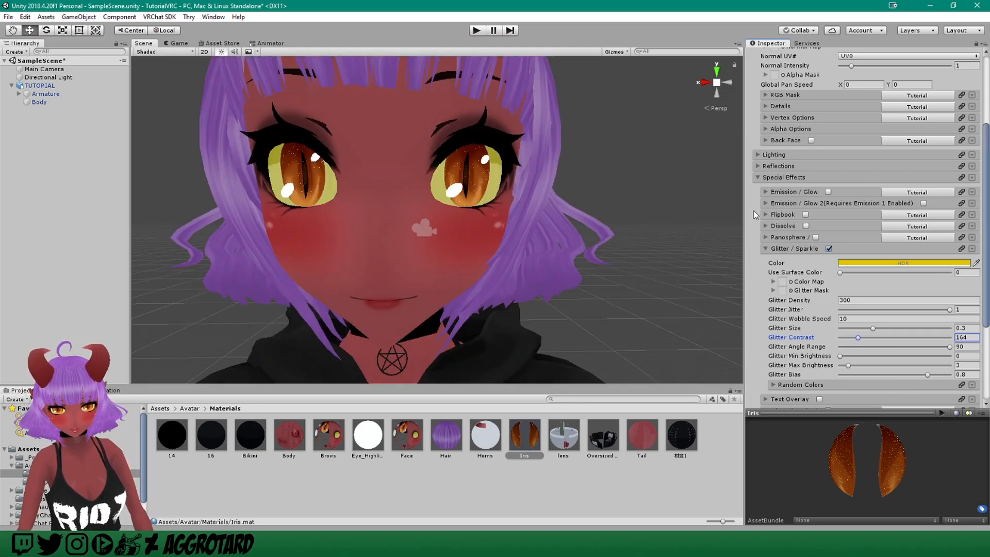
Step: Try out the Emission / Glow effect on the Iris material, lower its Emission Strength to 0 and disable it
{"action": "left_click", "coordinate": [829, 192]}
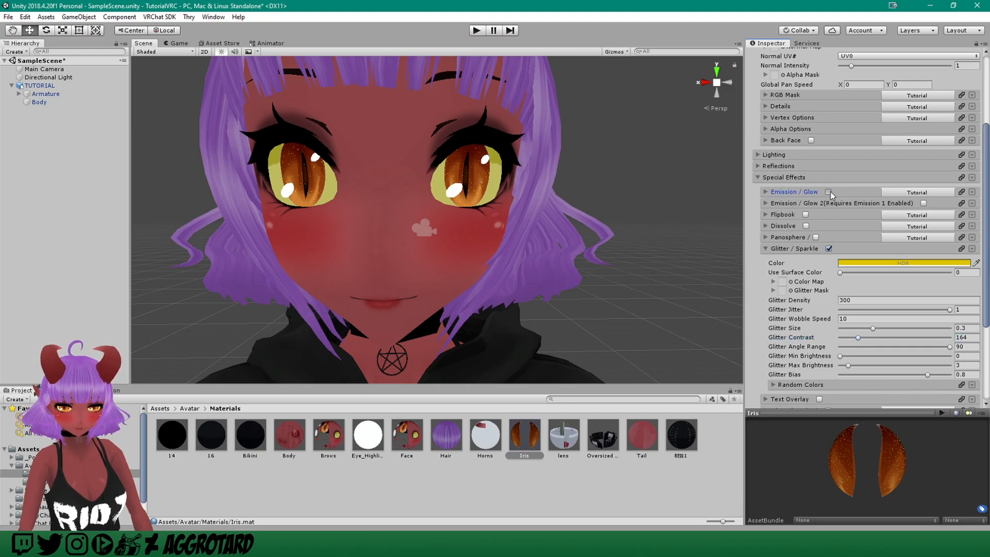
{"action": "left_click", "coordinate": [766, 193]}
{"action": "left_click", "coordinate": [849, 254]}
{"action": "left_click_drag", "start_coordinate": [850, 258], "coordinate": [836, 258]}
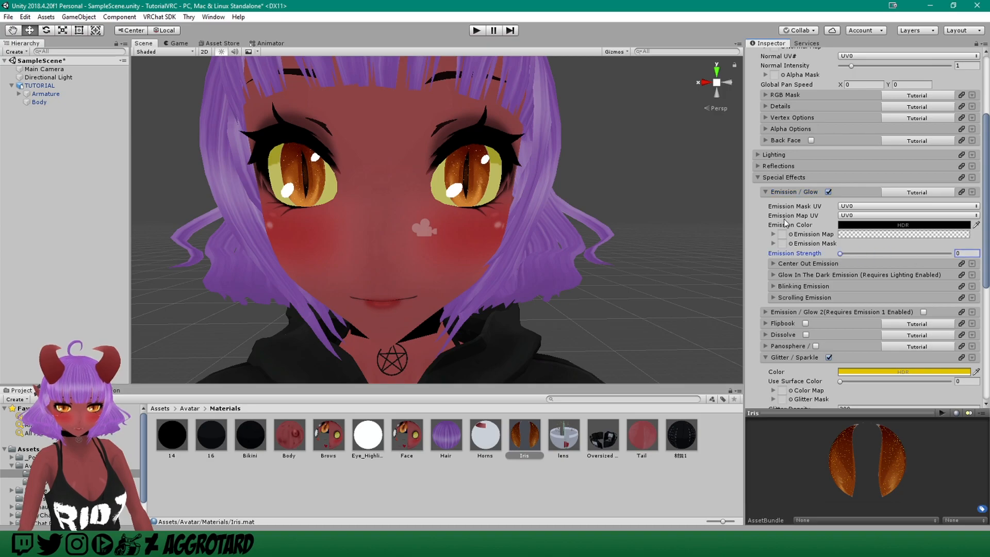
{"action": "left_click", "coordinate": [828, 192]}
Step: Collapse the Glitter / Sparkle and Emission / Glow settings of the Iris material
{"action": "scroll", "coordinate": [825, 232], "scroll_direction": "down", "scroll_amount": 3}
{"action": "left_click", "coordinate": [765, 257]}
{"action": "scroll", "coordinate": [766, 248], "scroll_direction": "up", "scroll_amount": 5}
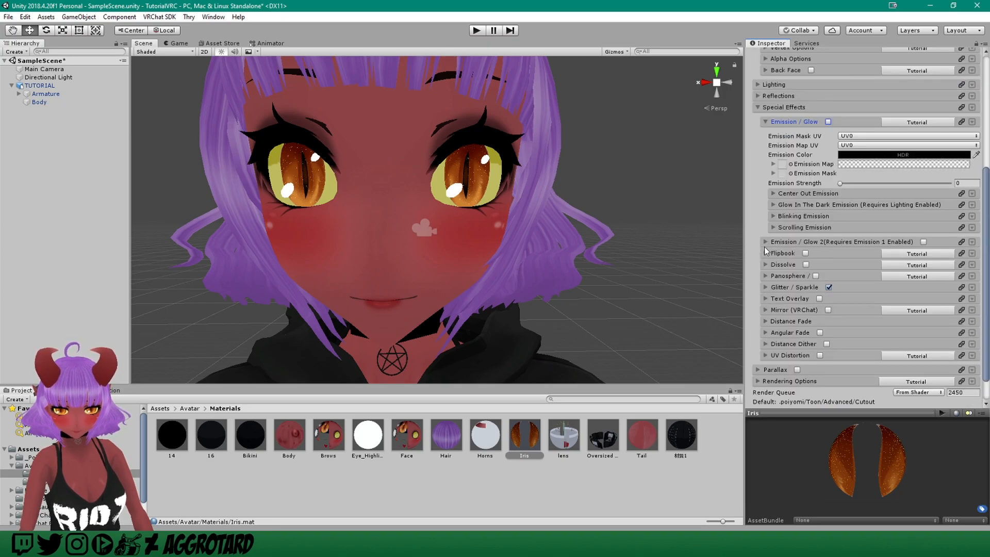
{"action": "left_click", "coordinate": [765, 203]}
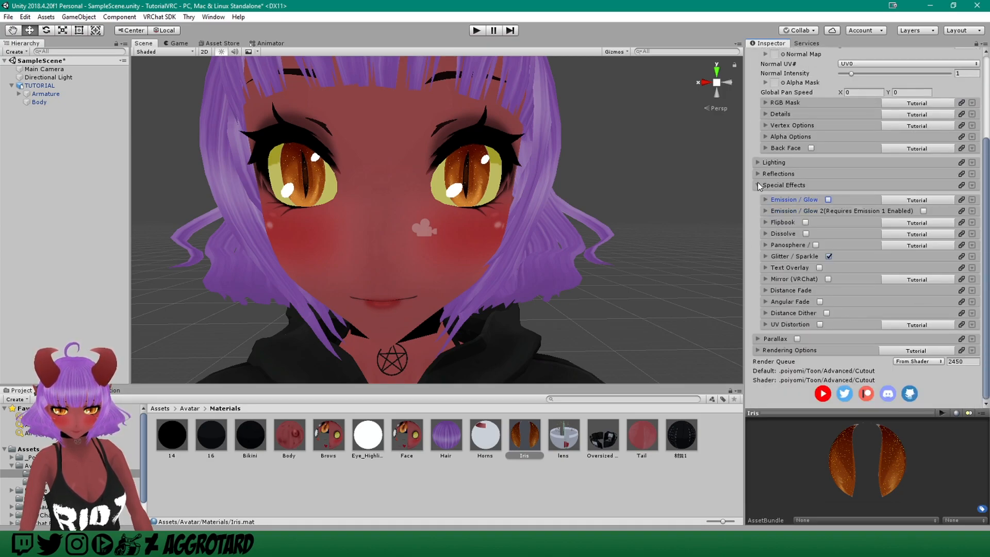
Step: Enable Rim Lighting on the Iris material with a yellow Rim Color and invert the rim lighting
{"action": "left_click", "coordinate": [757, 163]}
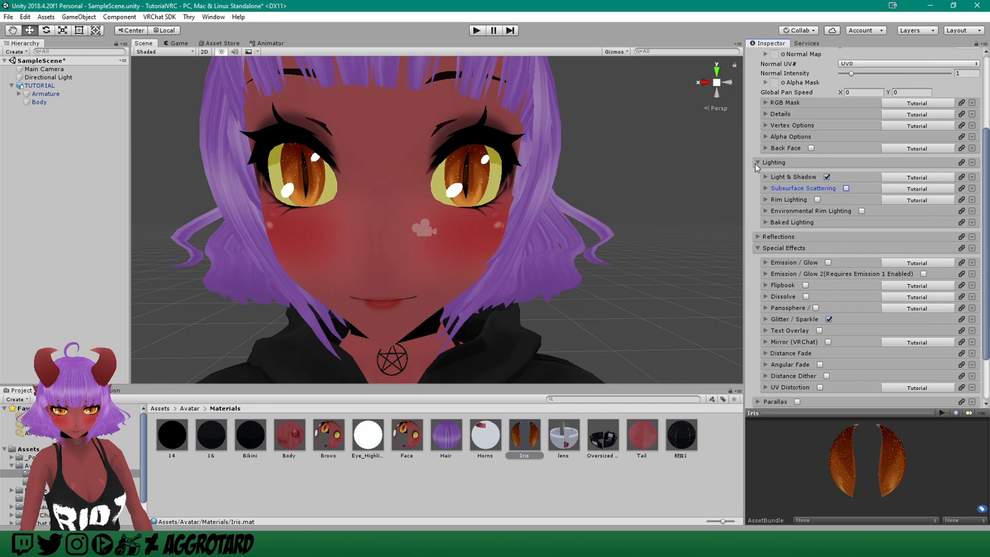
{"action": "left_click", "coordinate": [765, 199]}
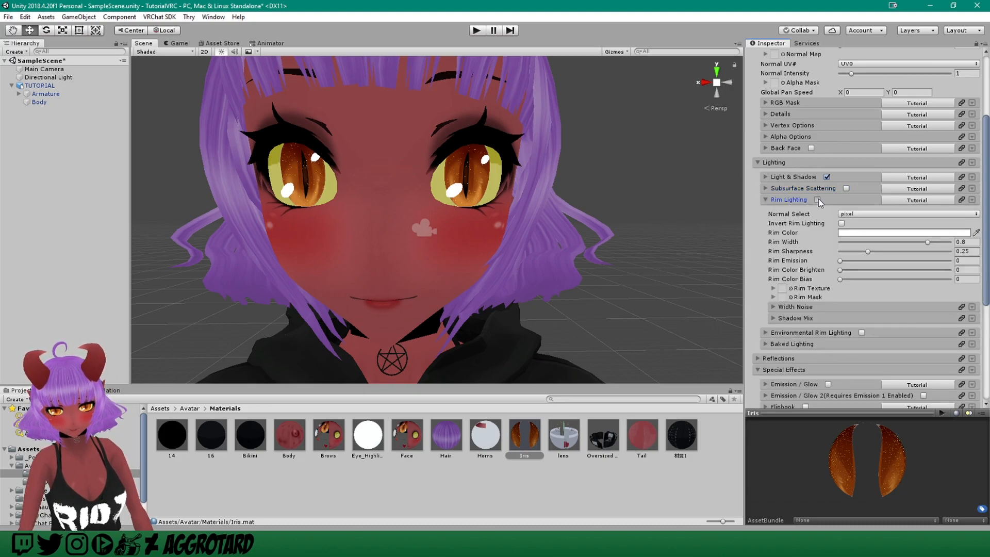
{"action": "left_click", "coordinate": [866, 233]}
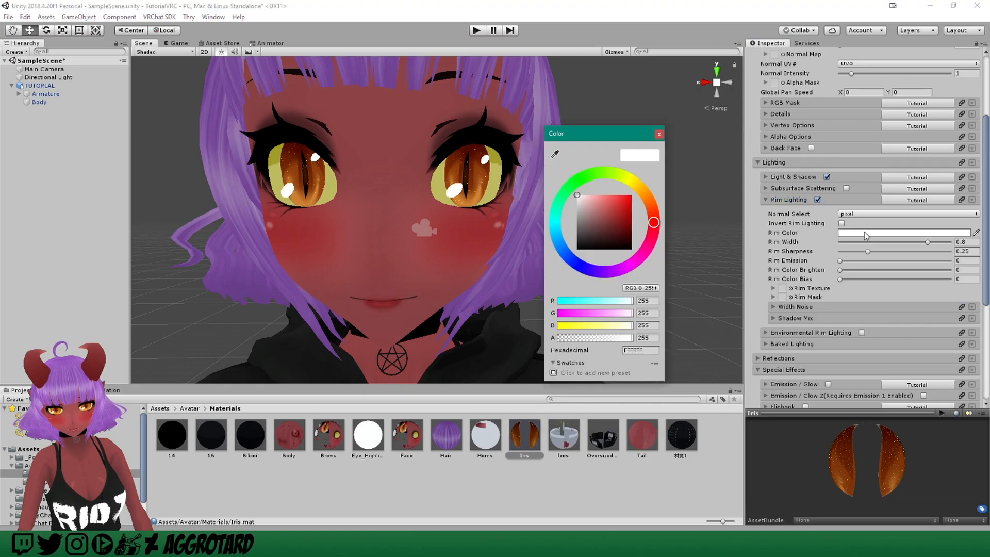
{"action": "mouse_move", "coordinate": [618, 180]}
{"action": "left_mouse_down"}
{"action": "mouse_move", "coordinate": [633, 179]}
{"action": "mouse_move", "coordinate": [635, 203]}
{"action": "left_mouse_up"}
{"action": "left_click", "coordinate": [659, 134]}
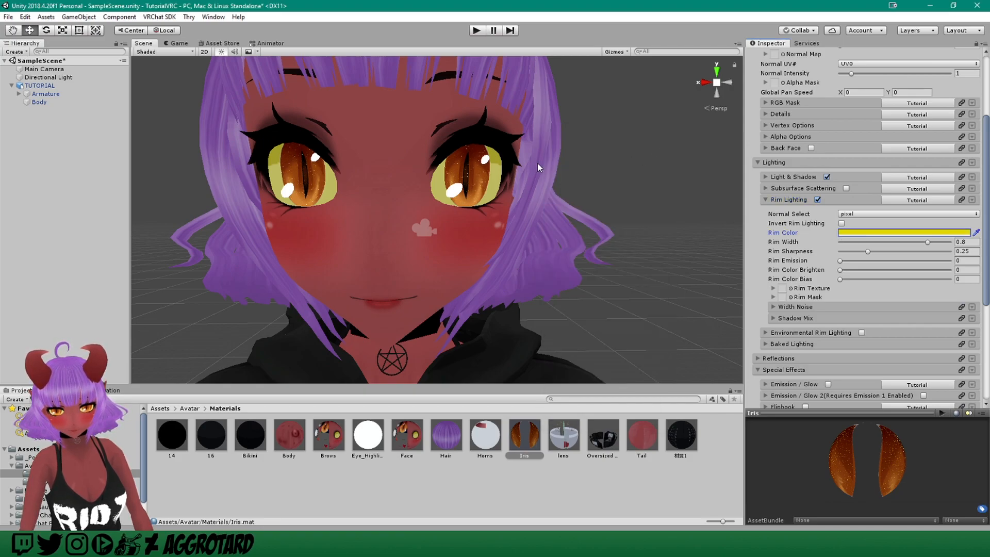
{"action": "left_click", "coordinate": [842, 225]}
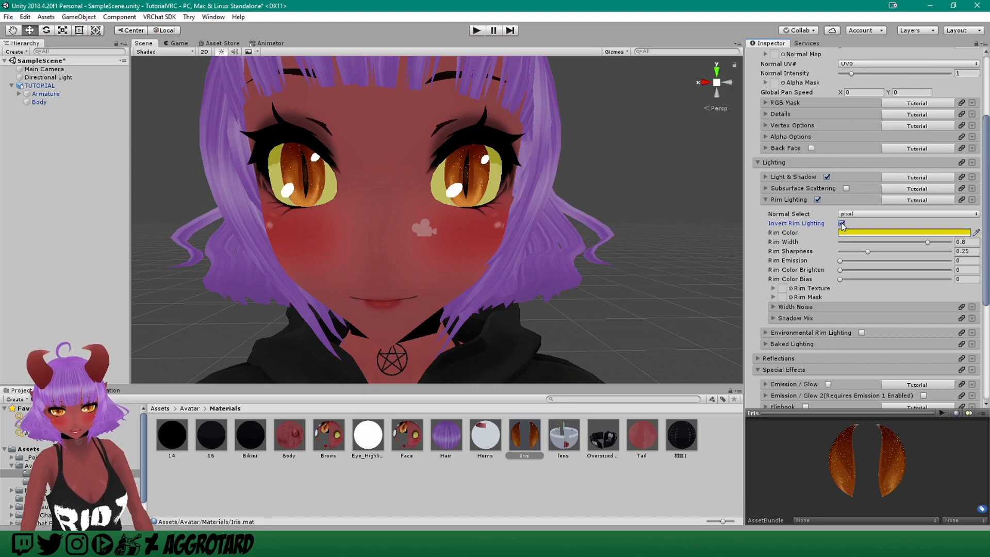
Step: Set the Iris material's Rim Emission to 1.79, Rim Sharpness to 0 and Rim Width to 0.513, and collapse its Rim Lighting settings
{"action": "left_click", "coordinate": [840, 279]}
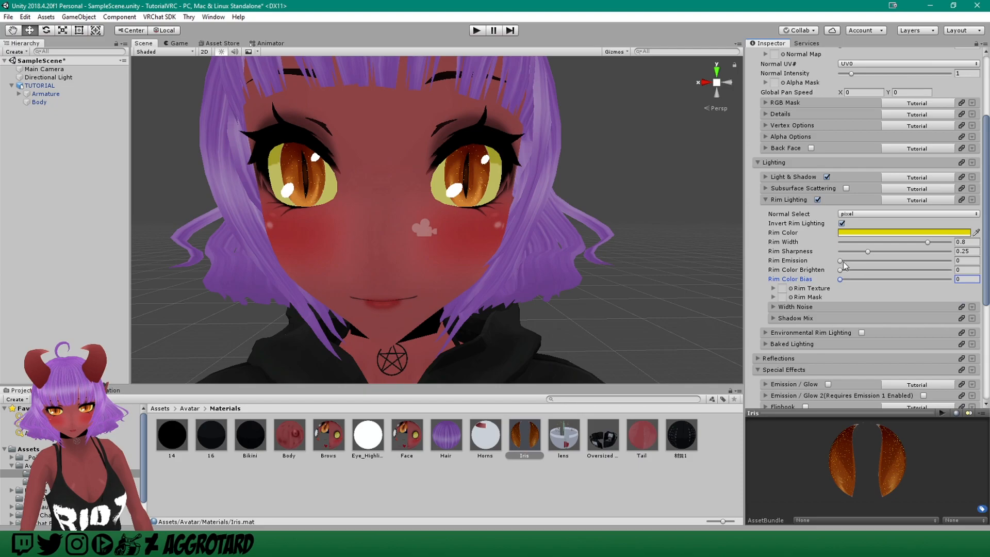
{"action": "mouse_move", "coordinate": [841, 261]}
{"action": "left_mouse_down"}
{"action": "mouse_move", "coordinate": [853, 261]}
{"action": "mouse_move", "coordinate": [840, 279]}
{"action": "left_mouse_up"}
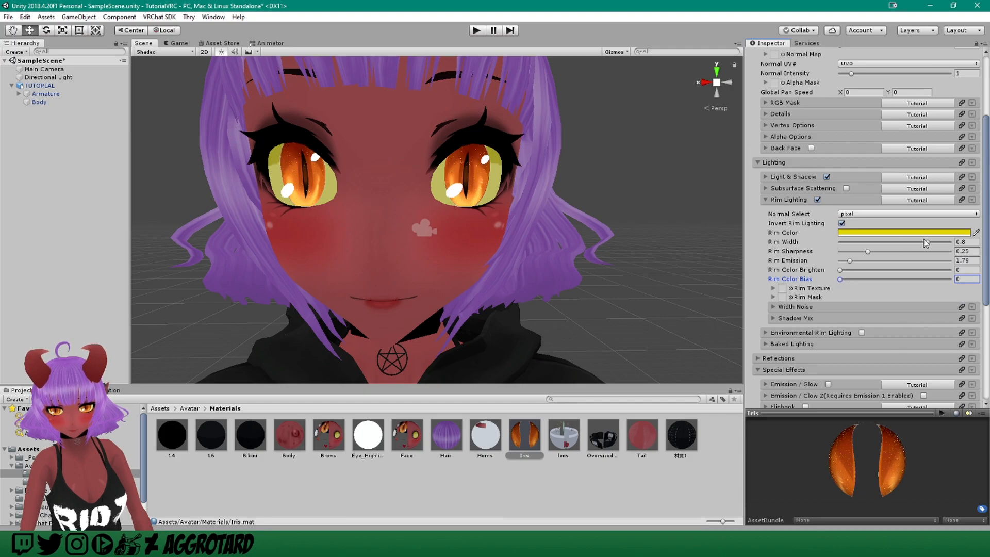
{"action": "left_click_drag", "start_coordinate": [927, 243], "coordinate": [899, 242]}
{"action": "scroll", "coordinate": [531, 200], "scroll_direction": "down", "scroll_amount": 5}
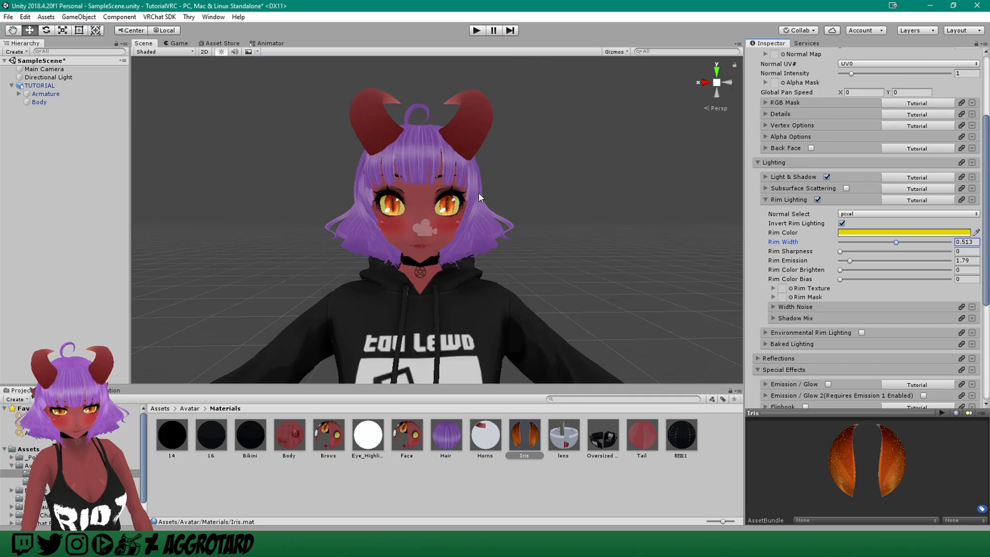
{"action": "scroll", "coordinate": [479, 197], "scroll_direction": "up", "scroll_amount": 5}
{"action": "left_click", "coordinate": [789, 199]}
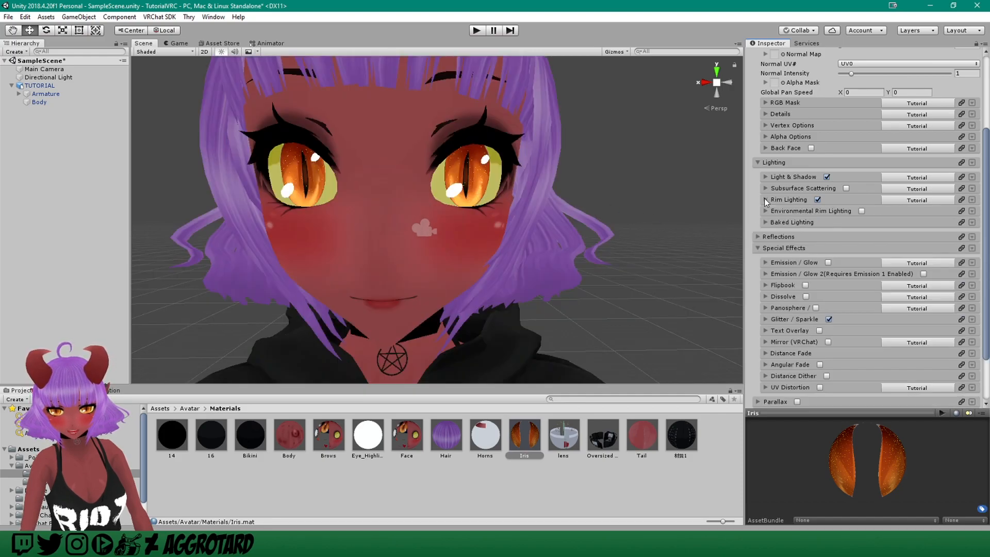
Step: Set the Hair material's Shadow Strength to 0.685 and Shadow Offset to 0.216 in its Light & Shadow settings
{"action": "left_click", "coordinate": [447, 441]}
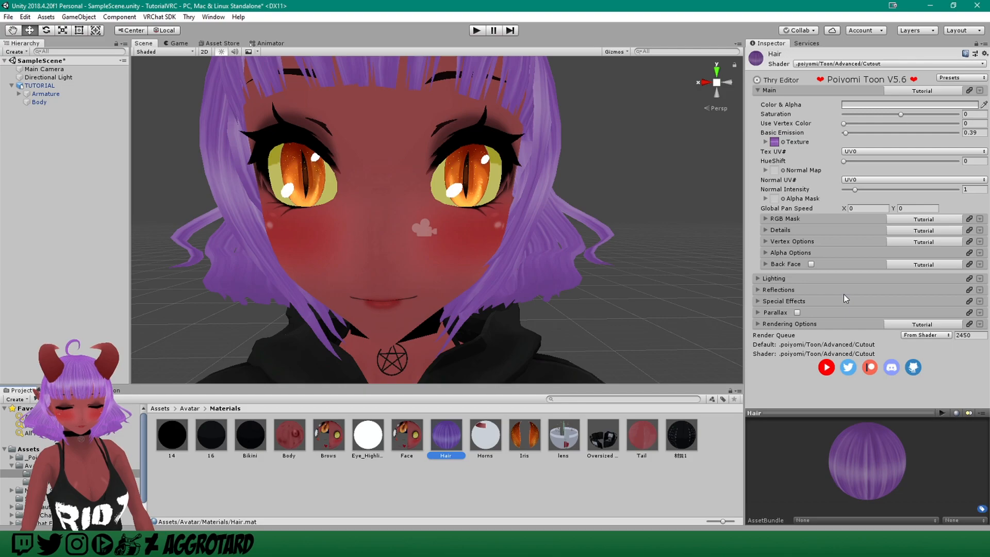
{"action": "left_click", "coordinate": [760, 279]}
{"action": "mouse_move", "coordinate": [569, 181]}
{"action": "middle_mouse_down"}
{"action": "mouse_move", "coordinate": [566, 207]}
{"action": "mouse_move", "coordinate": [574, 191]}
{"action": "middle_mouse_up"}
{"action": "left_click", "coordinate": [764, 294]}
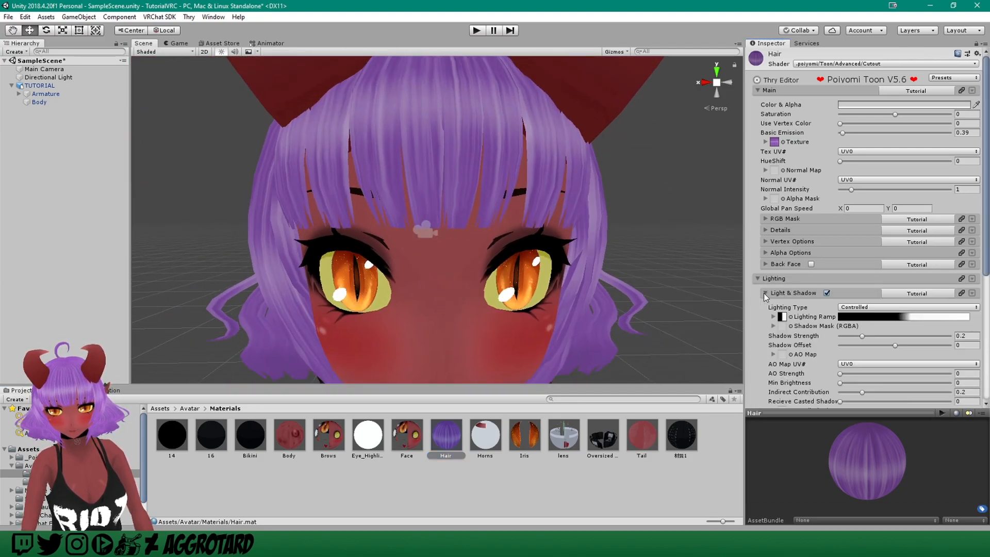
{"action": "scroll", "coordinate": [807, 325], "scroll_direction": "down", "scroll_amount": 3}
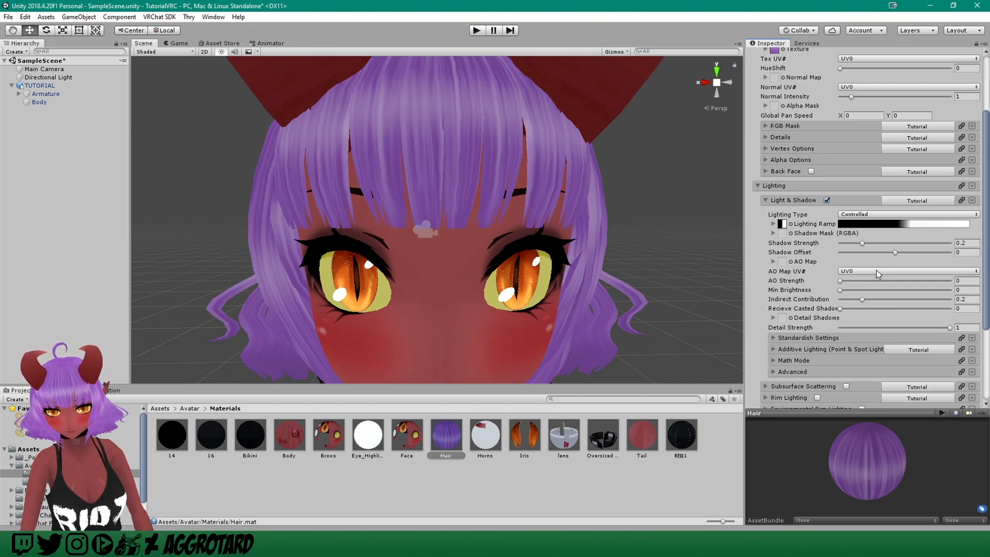
{"action": "mouse_move", "coordinate": [863, 245]}
{"action": "left_mouse_down"}
{"action": "mouse_move", "coordinate": [930, 243]}
{"action": "mouse_move", "coordinate": [871, 252]}
{"action": "mouse_move", "coordinate": [907, 253]}
{"action": "left_mouse_up"}
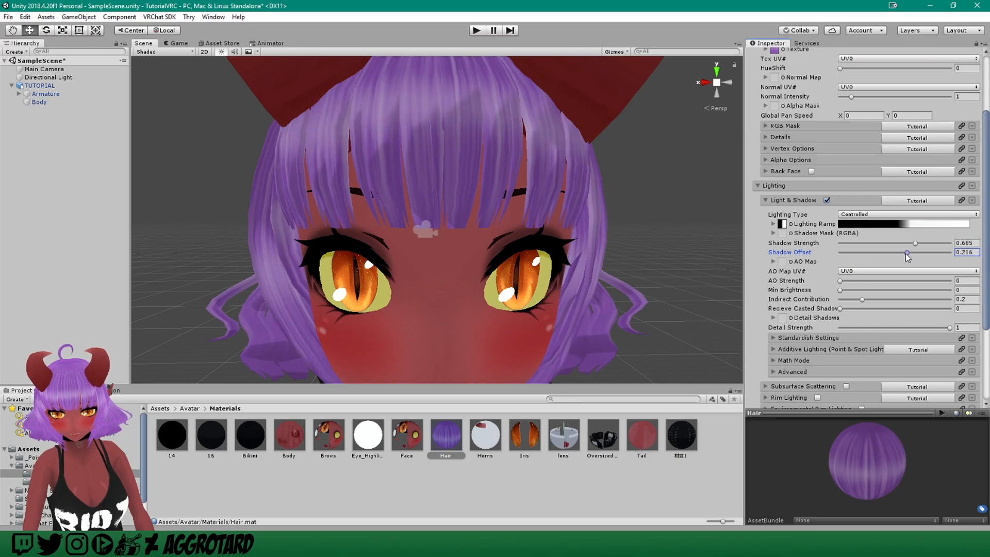
{"action": "scroll", "coordinate": [907, 257], "scroll_direction": "down", "scroll_amount": 2}
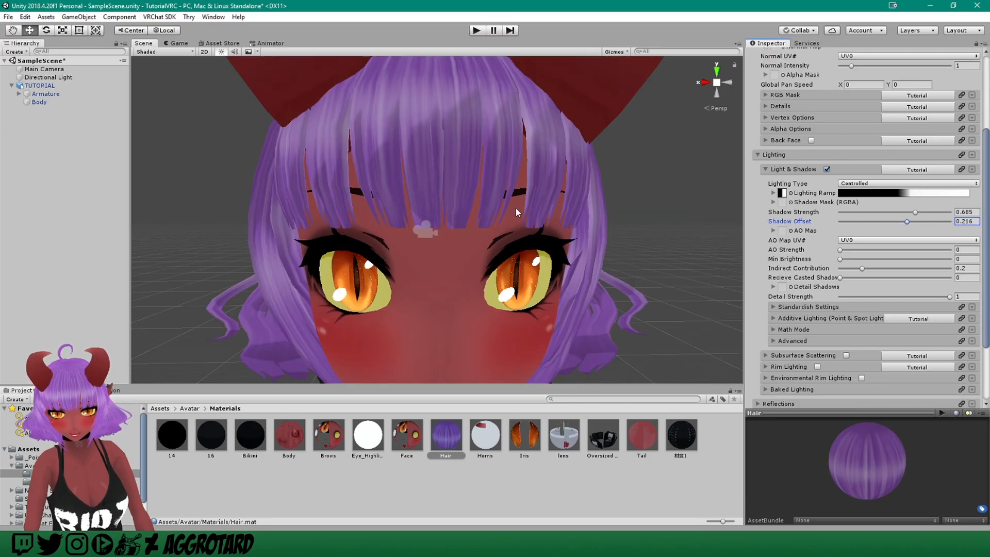
Step: Enable inverted Rim Lighting on the Hair material with dark purple Rim Color, Rim Width 0.309, Rim Sharpness 0, Rim Emission 1.32 and Rim Color Bias 0.188
{"action": "scroll", "coordinate": [759, 282], "scroll_direction": "down", "scroll_amount": 3}
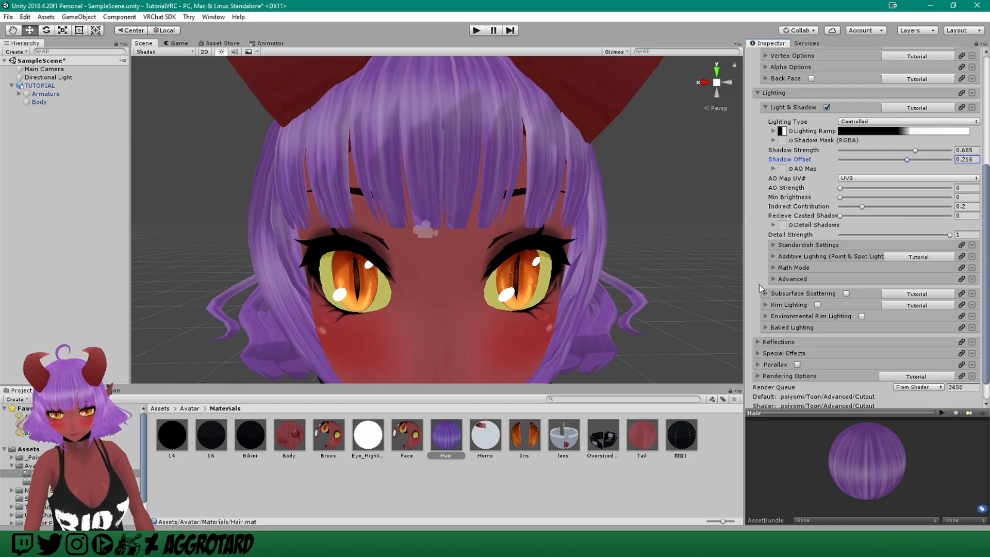
{"action": "left_click", "coordinate": [818, 305]}
{"action": "left_click", "coordinate": [902, 337]}
{"action": "left_click", "coordinate": [848, 384]}
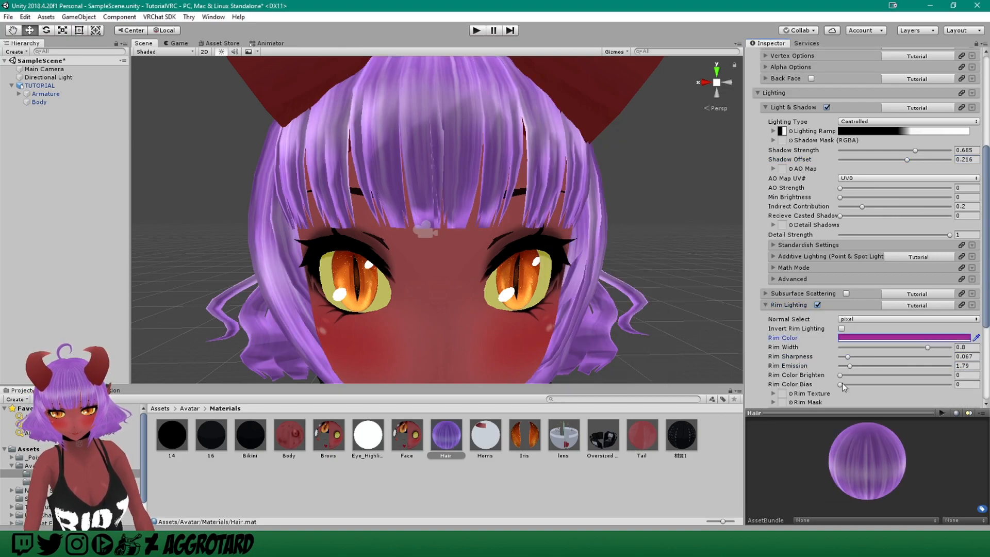
{"action": "left_click", "coordinate": [842, 328]}
{"action": "left_click_drag", "start_coordinate": [927, 347], "coordinate": [874, 347]}
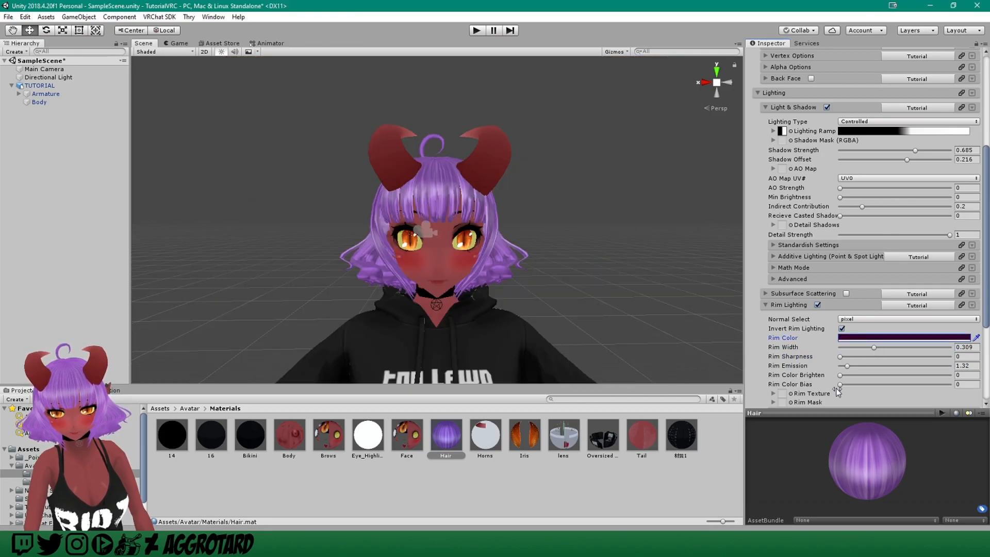
{"action": "left_click_drag", "start_coordinate": [840, 385], "coordinate": [861, 385]}
Step: Examine the hair's shading and rim lighting on the avatar from close up and from a distance
{"action": "scroll", "coordinate": [488, 242], "scroll_direction": "up", "scroll_amount": 10}
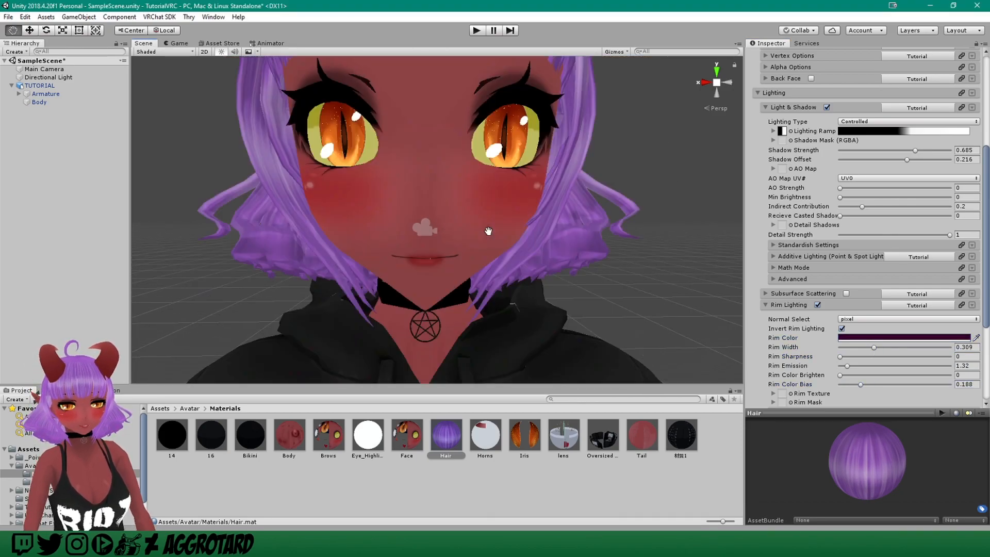
{"action": "scroll", "coordinate": [466, 206], "scroll_direction": "down", "scroll_amount": 10}
{"action": "middle_click_drag", "start_coordinate": [460, 168], "coordinate": [462, 177]}
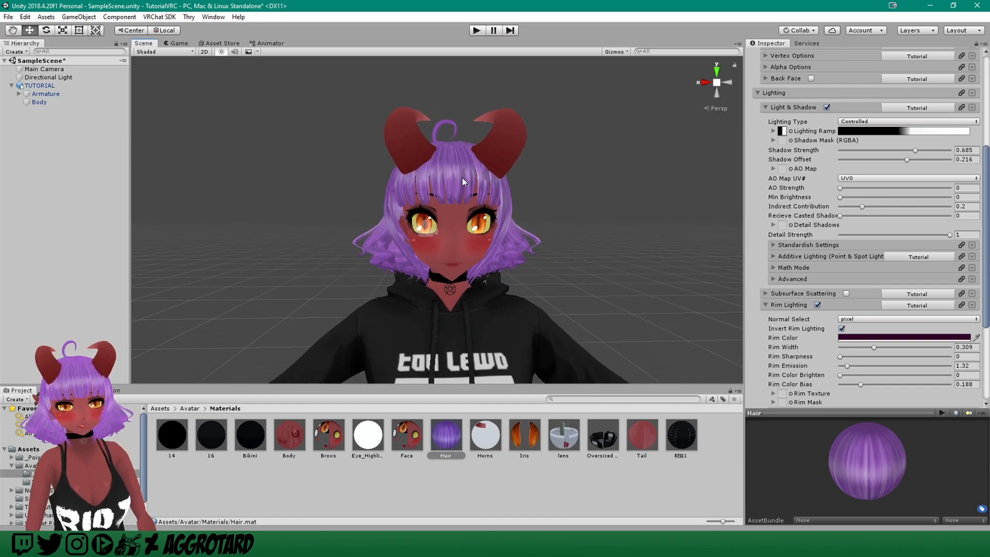
{"action": "scroll", "coordinate": [475, 207], "scroll_direction": "down", "scroll_amount": 2}
{"action": "middle_click_drag", "start_coordinate": [475, 252], "coordinate": [470, 230]}
{"action": "scroll", "coordinate": [470, 230], "scroll_direction": "down", "scroll_amount": 2}
{"action": "scroll", "coordinate": [450, 183], "scroll_direction": "up", "scroll_amount": 1}
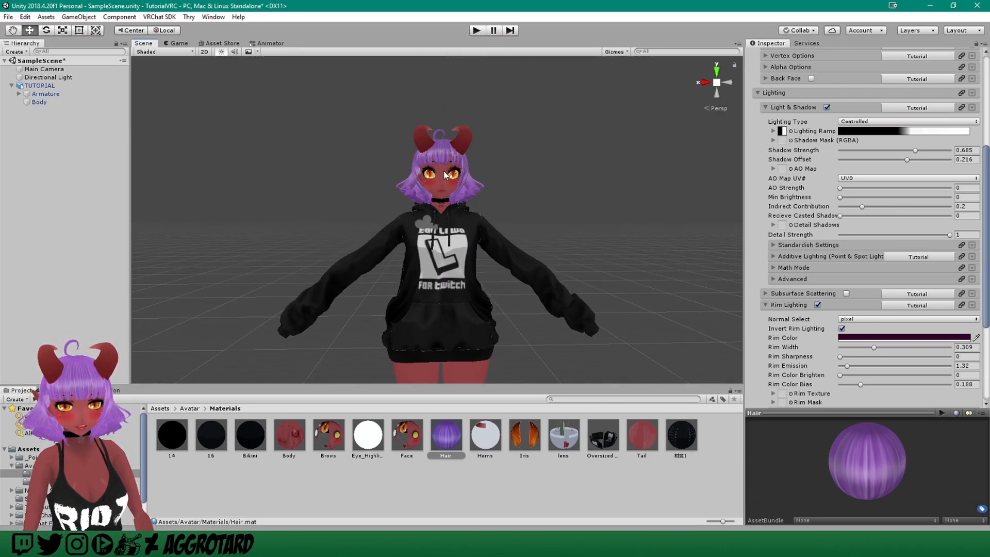
{"action": "scroll", "coordinate": [433, 185], "scroll_direction": "up", "scroll_amount": 2}
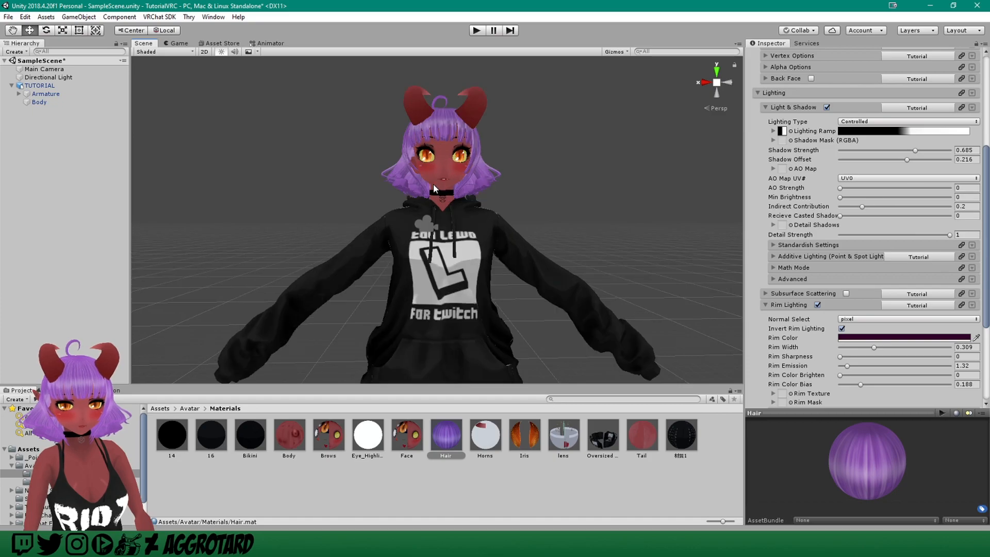
Step: Set Color & Alpha to pure white (FFFFFF) for the Body, Brows, Face, Horns and Tail materials together and check the avatar
{"action": "left_click", "coordinate": [298, 443]}
{"action": "left_click", "coordinate": [327, 439], "text": "ctrl"}
{"action": "left_click", "coordinate": [405, 443], "text": "ctrl"}
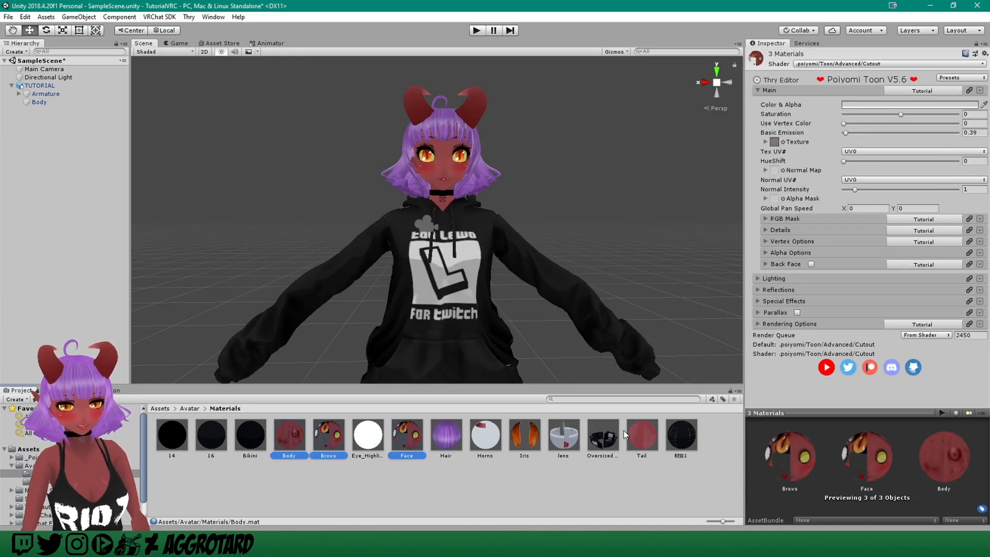
{"action": "left_click", "coordinate": [482, 438], "text": "ctrl"}
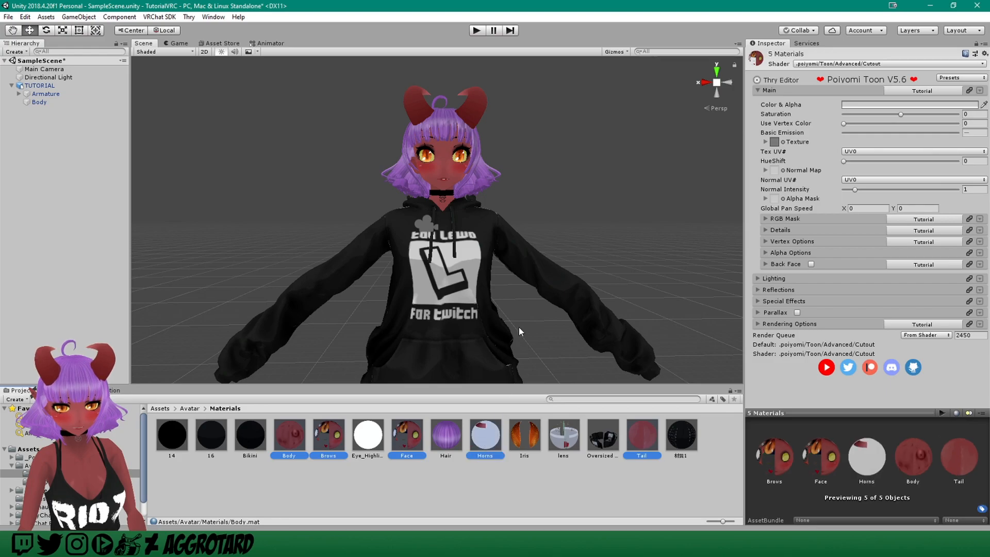
{"action": "left_click", "coordinate": [882, 105]}
{"action": "left_click_drag", "start_coordinate": [580, 204], "coordinate": [574, 191]}
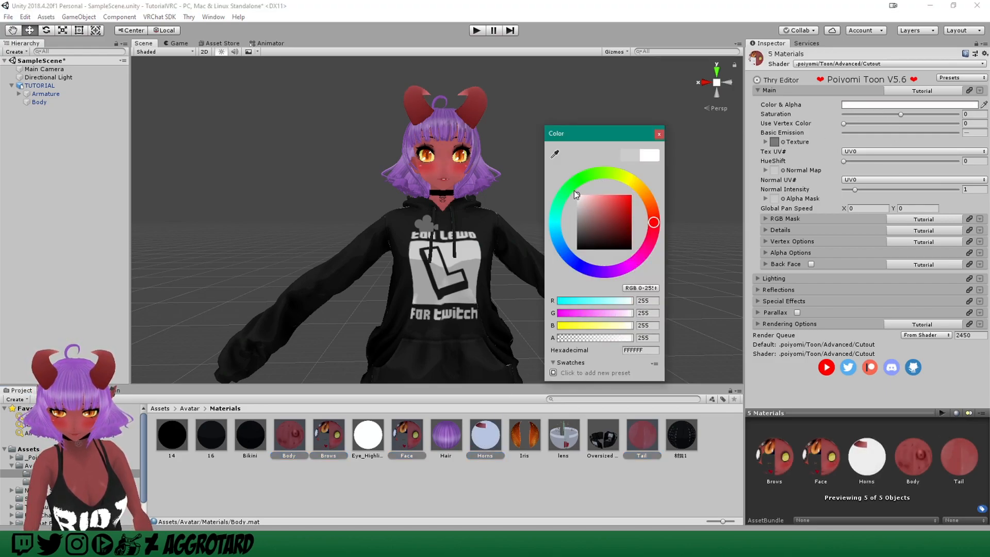
{"action": "left_click", "coordinate": [659, 133]}
{"action": "scroll", "coordinate": [447, 116], "scroll_direction": "up", "scroll_amount": 5}
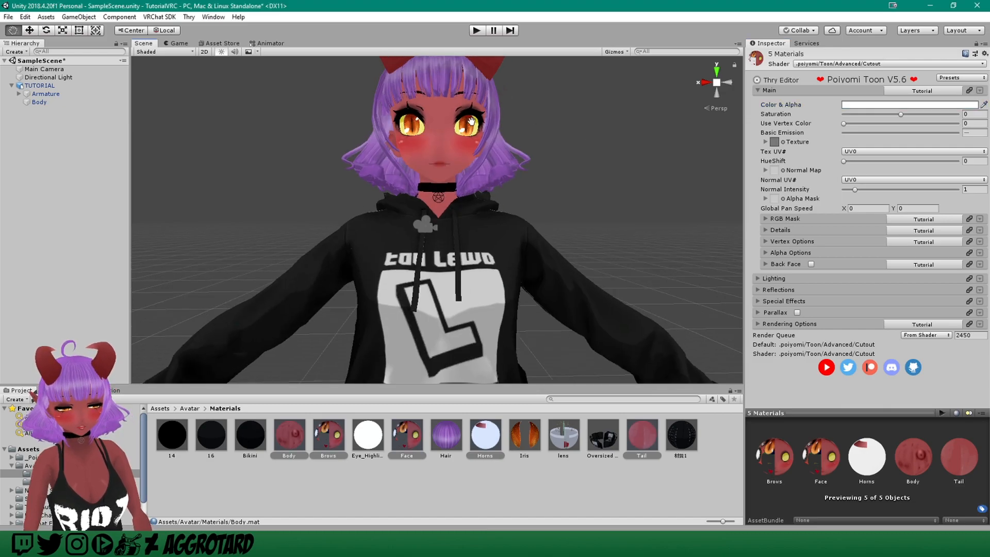
{"action": "scroll", "coordinate": [481, 118], "scroll_direction": "down", "scroll_amount": 10}
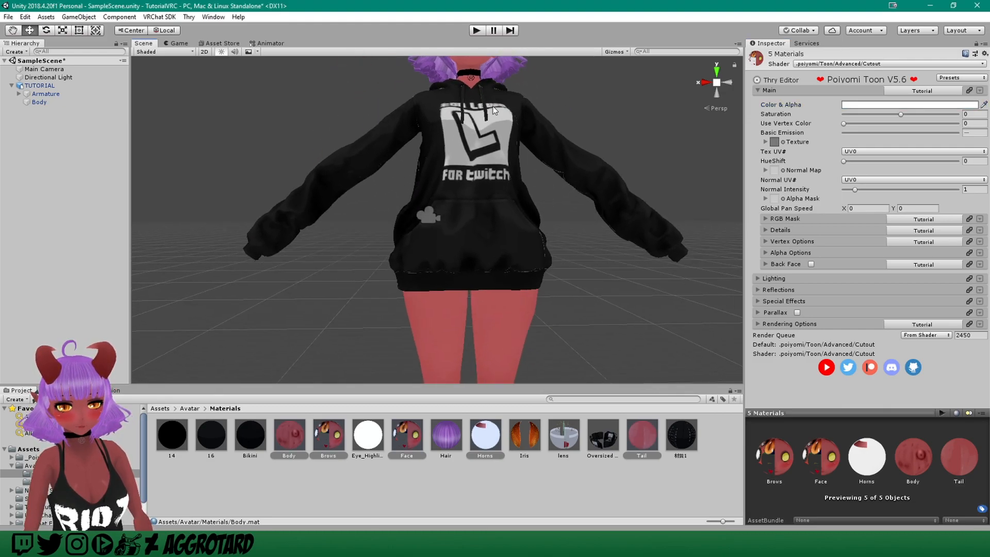
{"action": "left_click_drag", "start_coordinate": [445, 196], "coordinate": [560, 215], "text": "alt"}
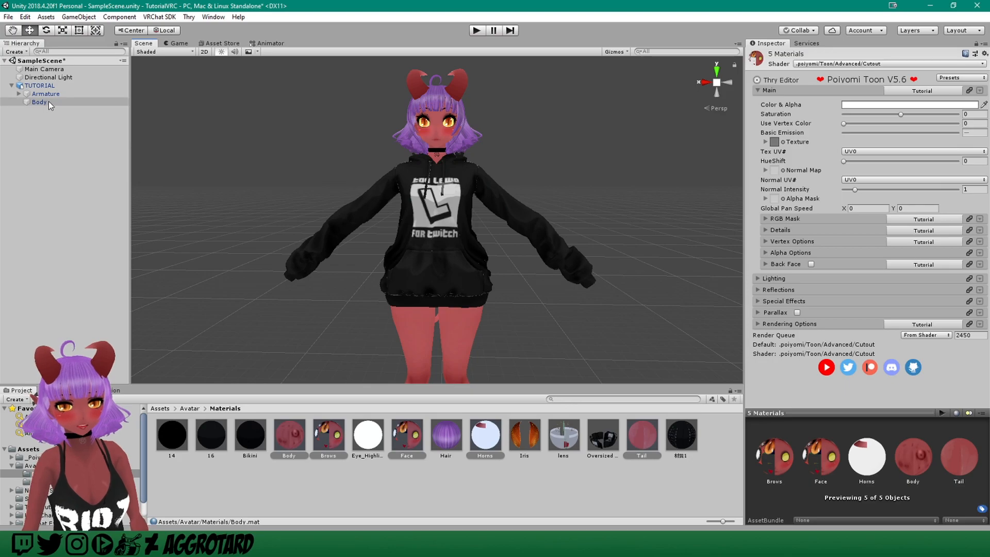
Step: Set the Animation Type of the TUTORIAL model's rig to Humanoid in its import settings and apply the change
{"action": "left_click", "coordinate": [190, 408]}
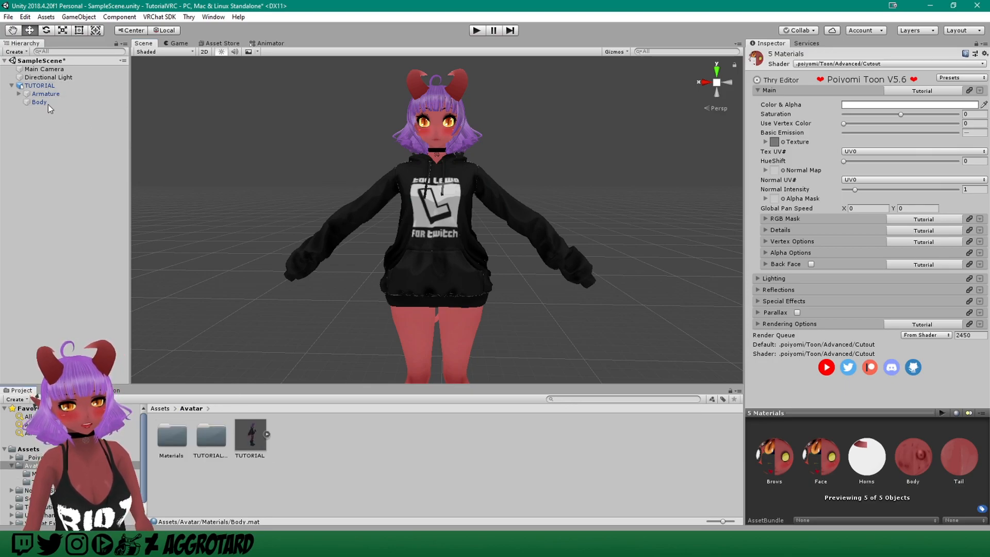
{"action": "left_click", "coordinate": [39, 85]}
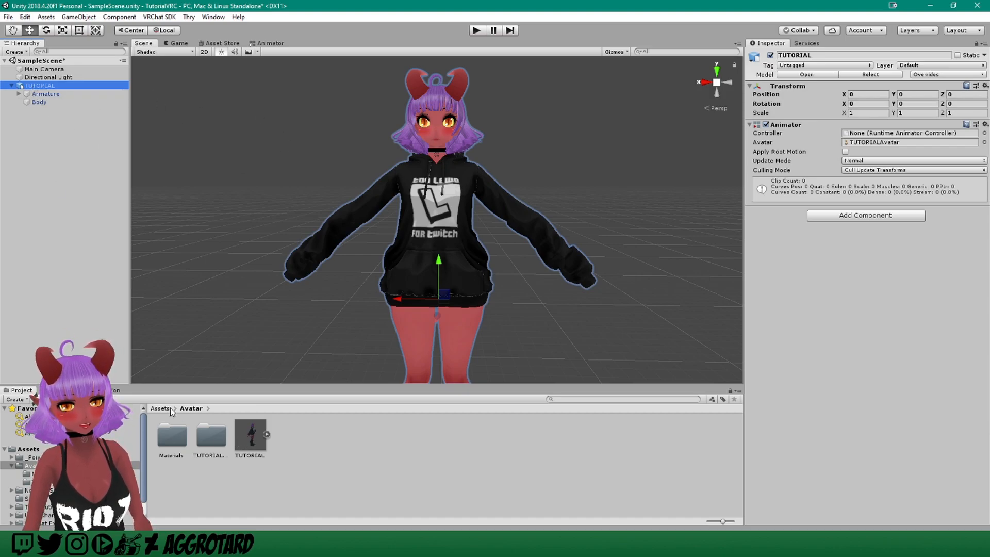
{"action": "left_click", "coordinate": [247, 442]}
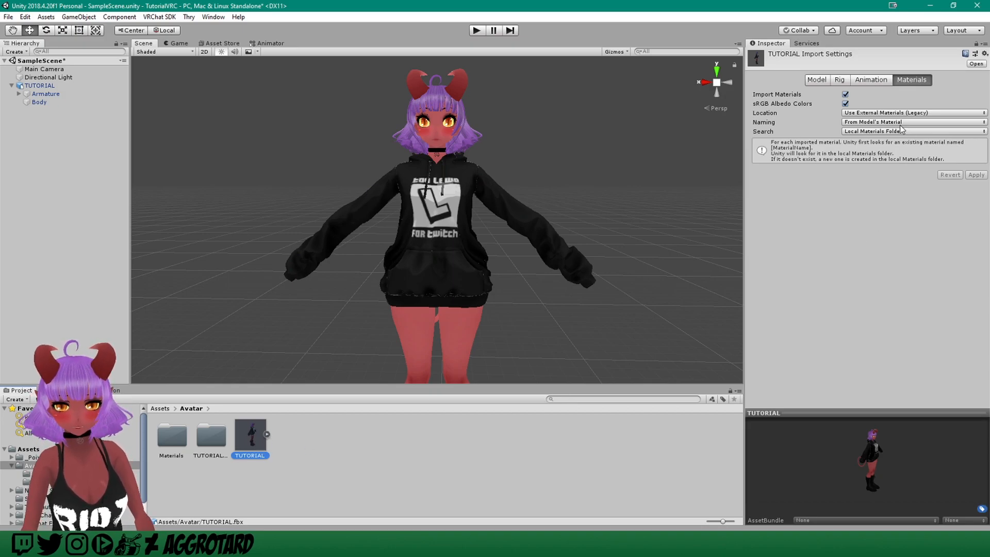
{"action": "left_click", "coordinate": [841, 81]}
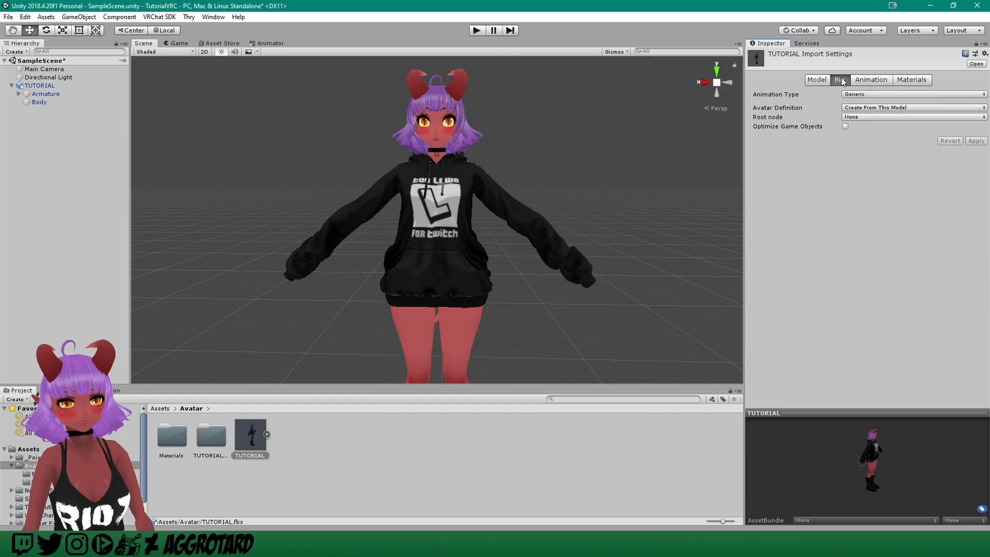
{"action": "left_click", "coordinate": [879, 95]}
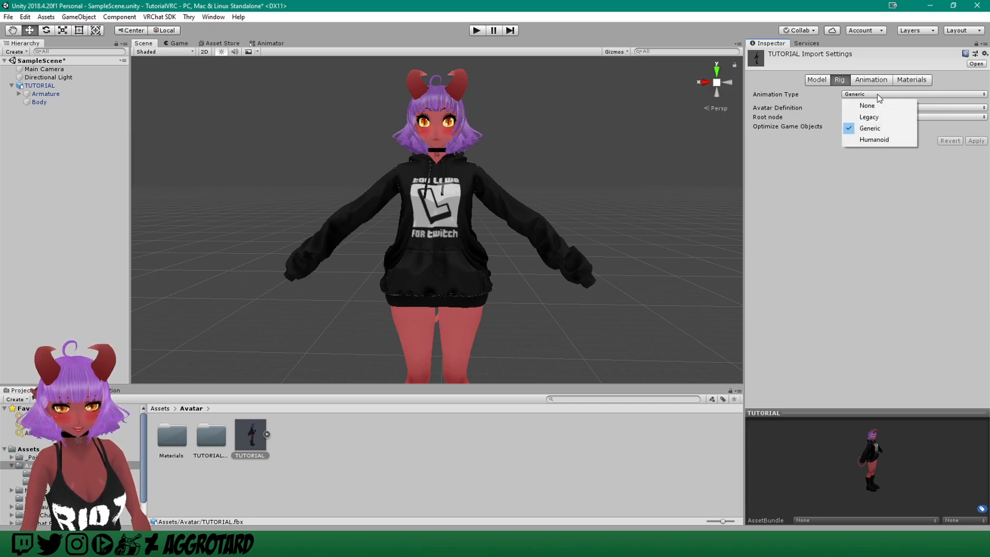
{"action": "left_click", "coordinate": [869, 141]}
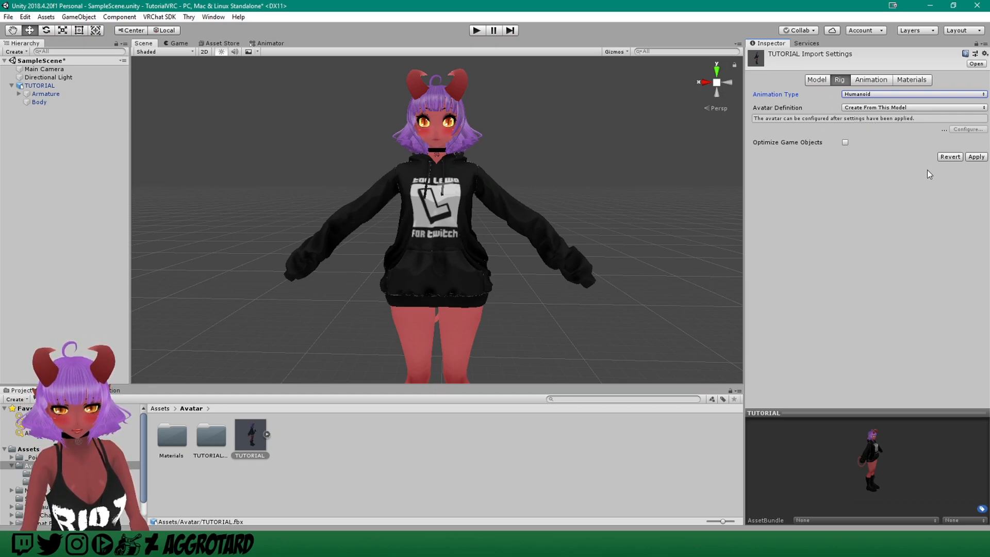
{"action": "left_click", "coordinate": [976, 157]}
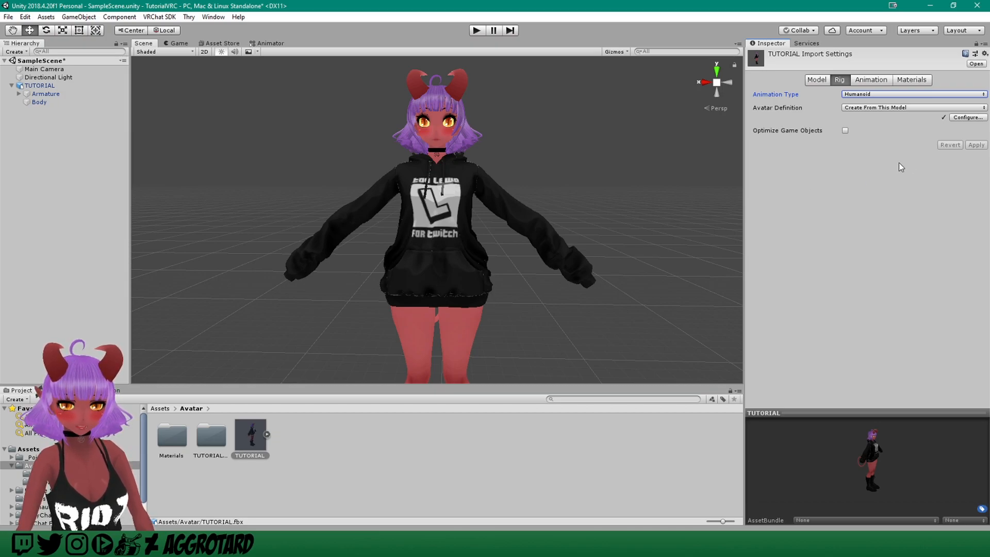
Step: Open the humanoid avatar configuration, saving the modified scene, and assign the Chest bone to the empty Chest slot of the body mapping
{"action": "left_click", "coordinate": [968, 119]}
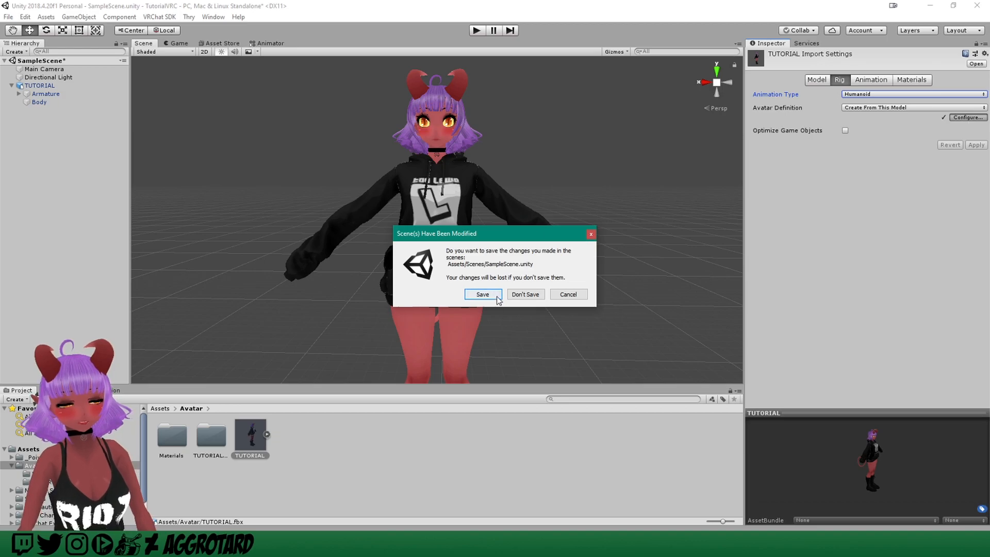
{"action": "left_click", "coordinate": [482, 294]}
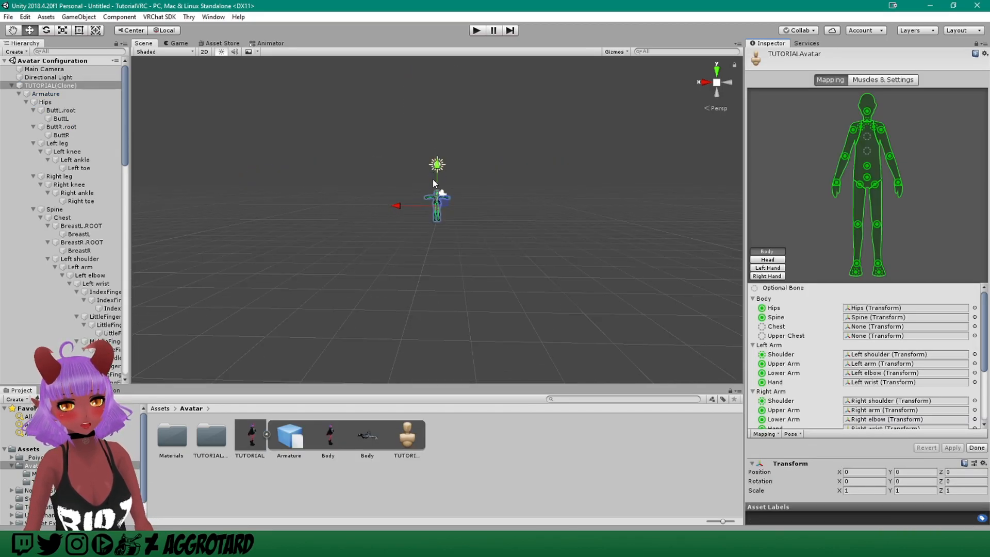
{"action": "scroll", "coordinate": [432, 174], "scroll_direction": "up", "scroll_amount": 10}
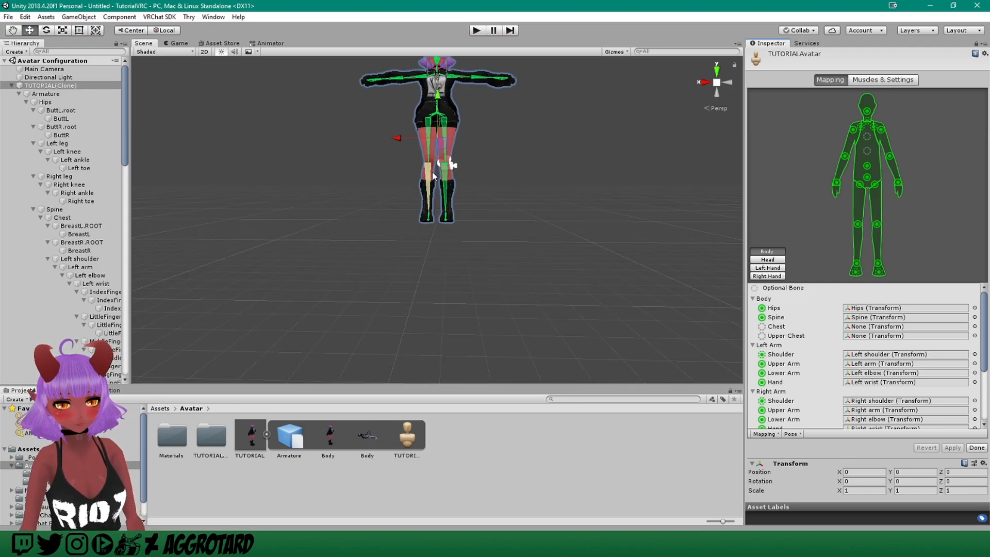
{"action": "middle_click_drag", "start_coordinate": [533, 158], "coordinate": [534, 320]}
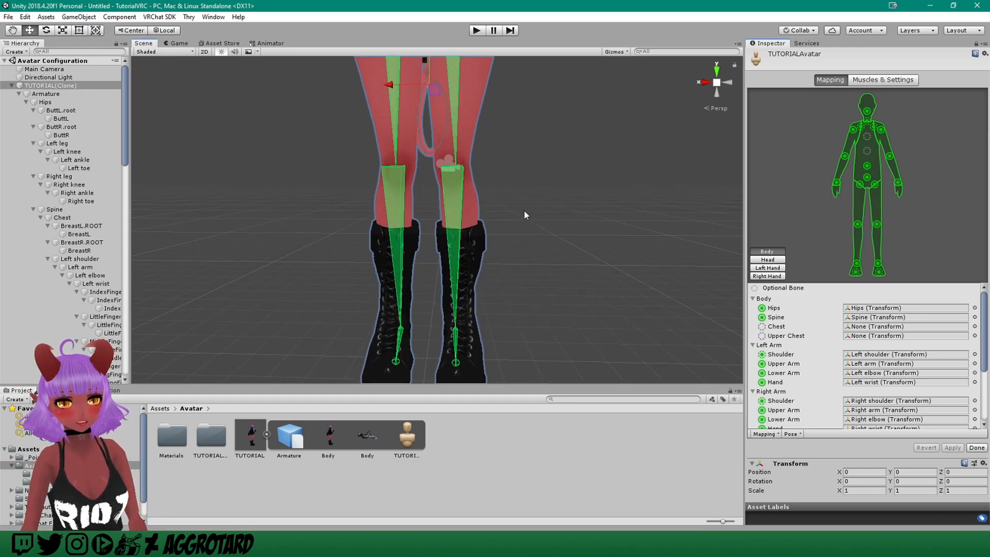
{"action": "scroll", "coordinate": [522, 196], "scroll_direction": "down", "scroll_amount": 9}
{"action": "middle_click_drag", "start_coordinate": [511, 151], "coordinate": [511, 263]}
{"action": "scroll", "coordinate": [508, 212], "scroll_direction": "up", "scroll_amount": 5}
{"action": "scroll", "coordinate": [508, 202], "scroll_direction": "down", "scroll_amount": 6}
{"action": "scroll", "coordinate": [635, 201], "scroll_direction": "up", "scroll_amount": 3}
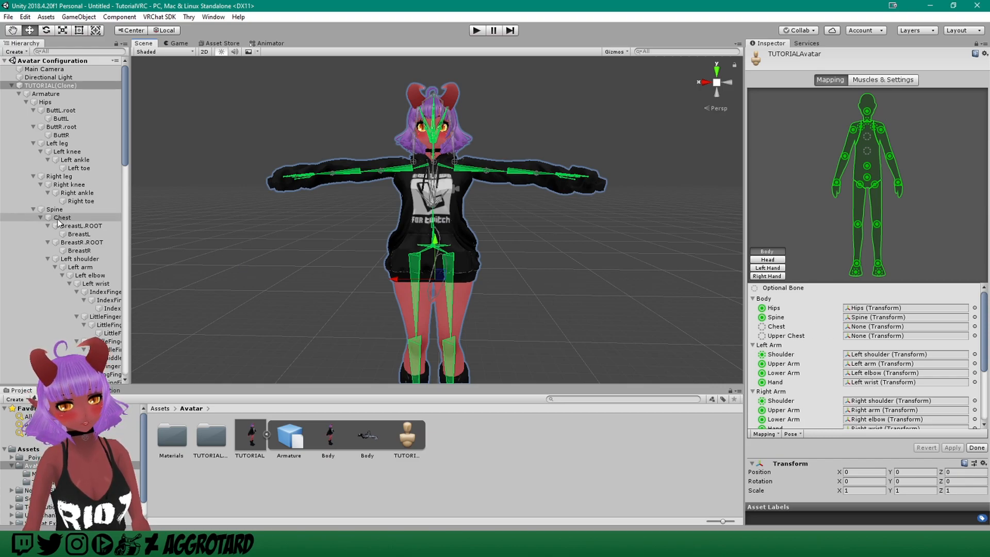
{"action": "mouse_move", "coordinate": [63, 217]}
{"action": "left_mouse_down"}
{"action": "mouse_move", "coordinate": [729, 328]}
{"action": "mouse_move", "coordinate": [856, 331]}
{"action": "left_mouse_up"}
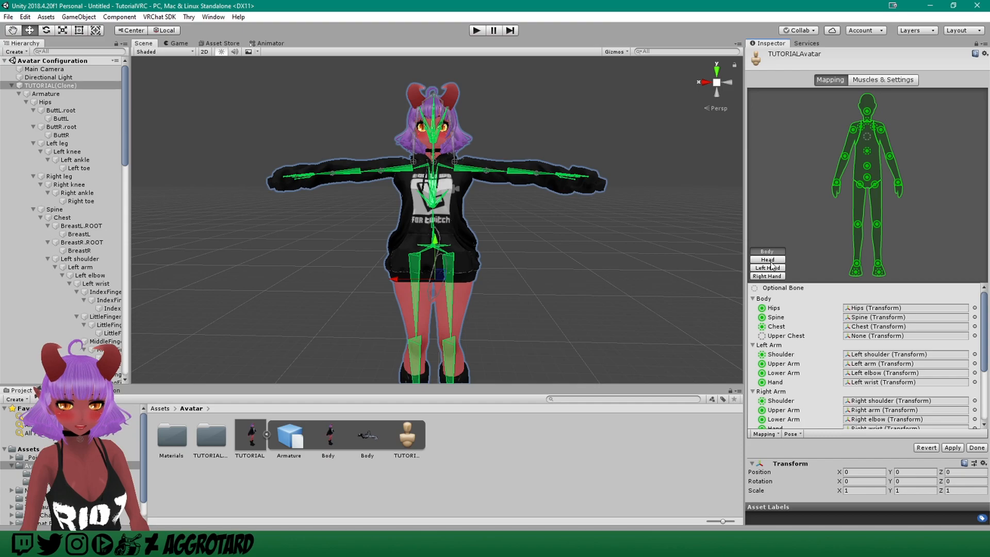
Step: Remove the Glasses bone from the Jaw slot in the head mapping
{"action": "left_click", "coordinate": [768, 260]}
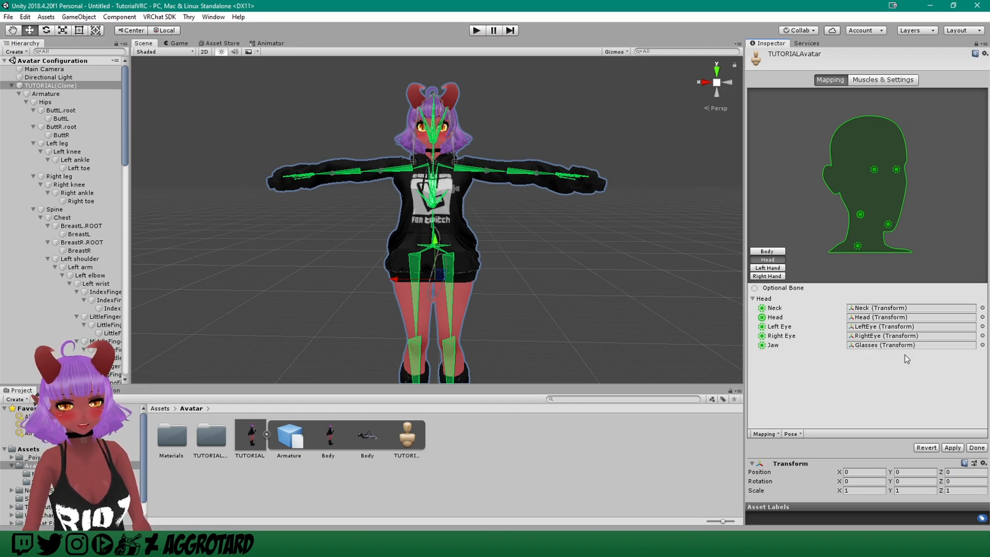
{"action": "left_click", "coordinate": [868, 345]}
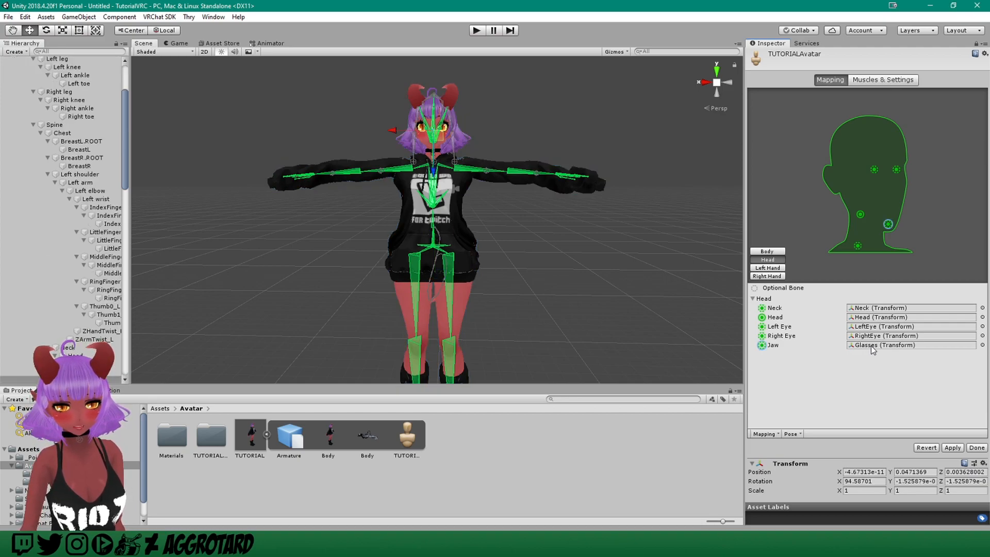
{"action": "key", "text": "Delete"}
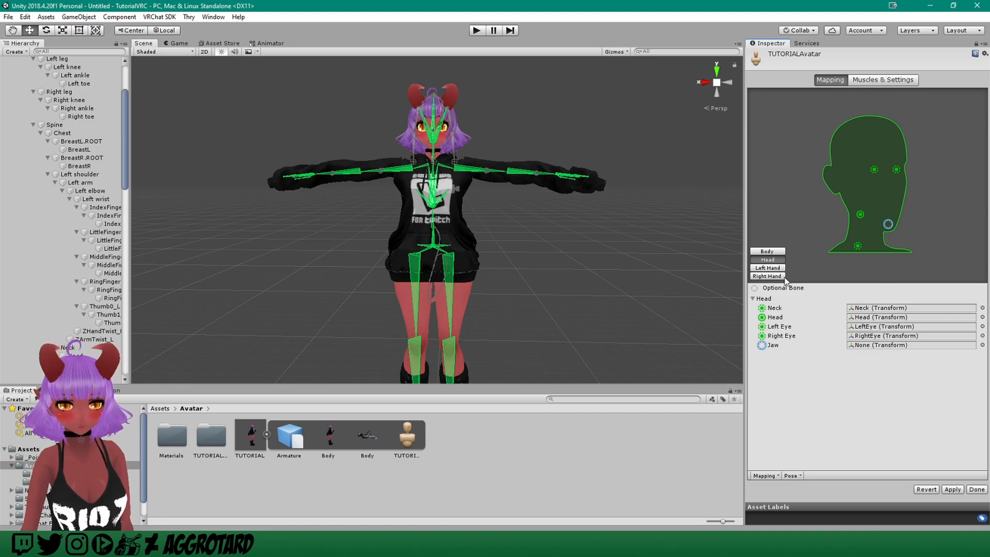
Step: Review the bone assignments for the body, arms, legs and head in the avatar mapping
{"action": "left_click", "coordinate": [767, 251]}
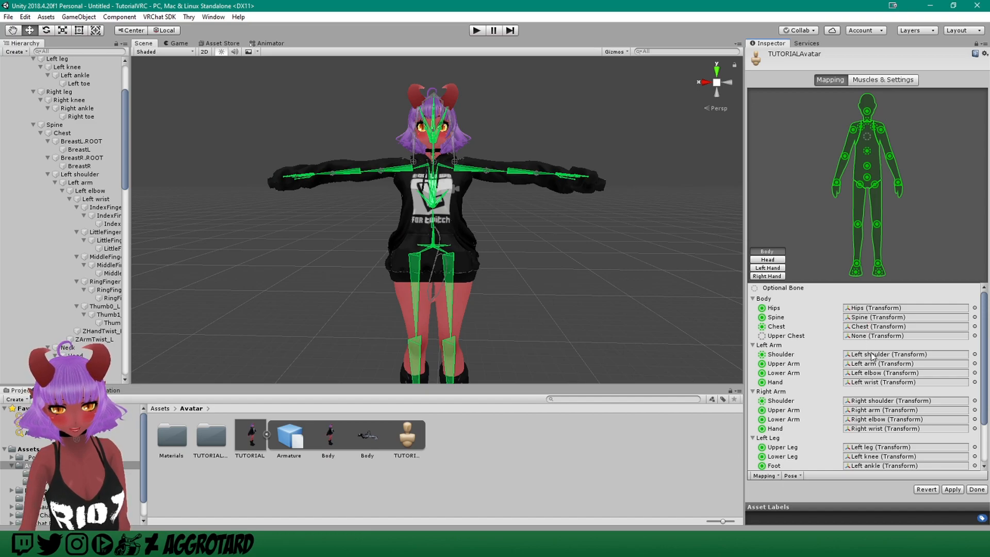
{"action": "scroll", "coordinate": [872, 355], "scroll_direction": "down", "scroll_amount": 1}
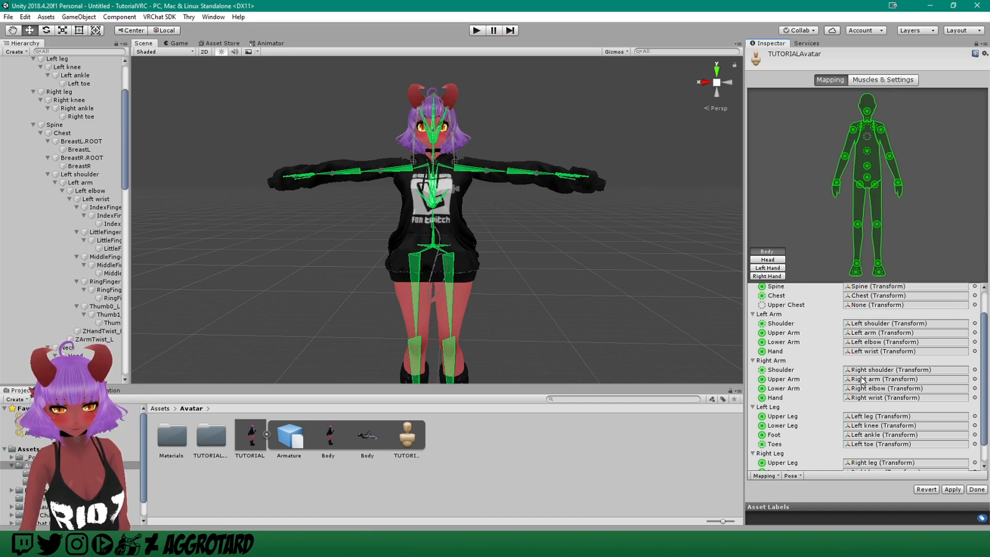
{"action": "scroll", "coordinate": [871, 390], "scroll_direction": "down", "scroll_amount": 1}
{"action": "left_click", "coordinate": [776, 260]}
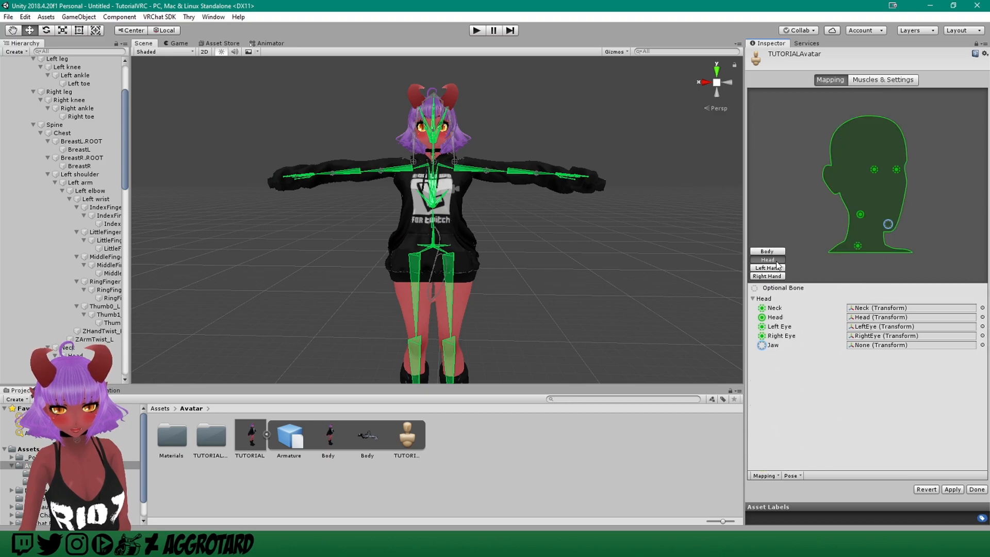
{"action": "left_click", "coordinate": [768, 251]}
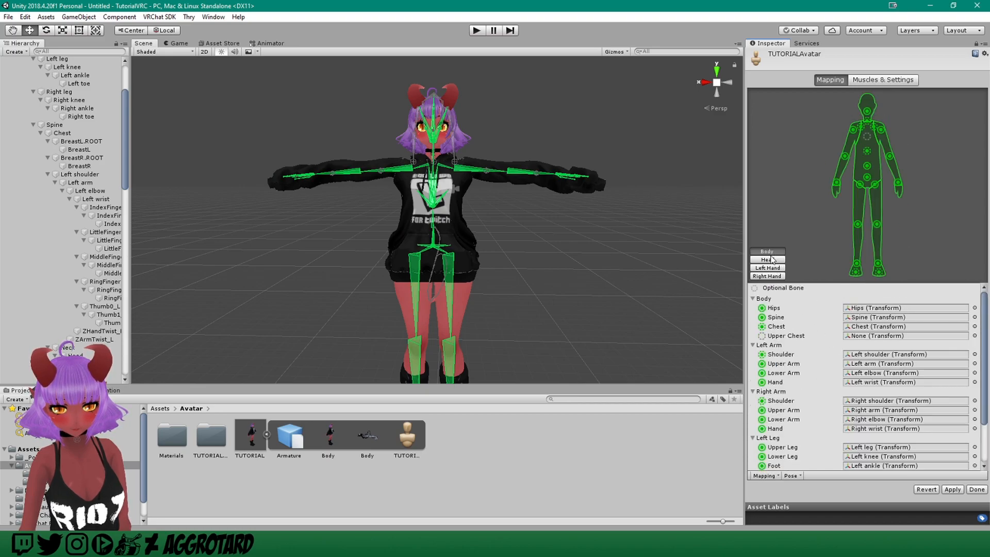
{"action": "scroll", "coordinate": [884, 375], "scroll_direction": "down", "scroll_amount": 2}
{"action": "scroll", "coordinate": [535, 270], "scroll_direction": "down", "scroll_amount": 3}
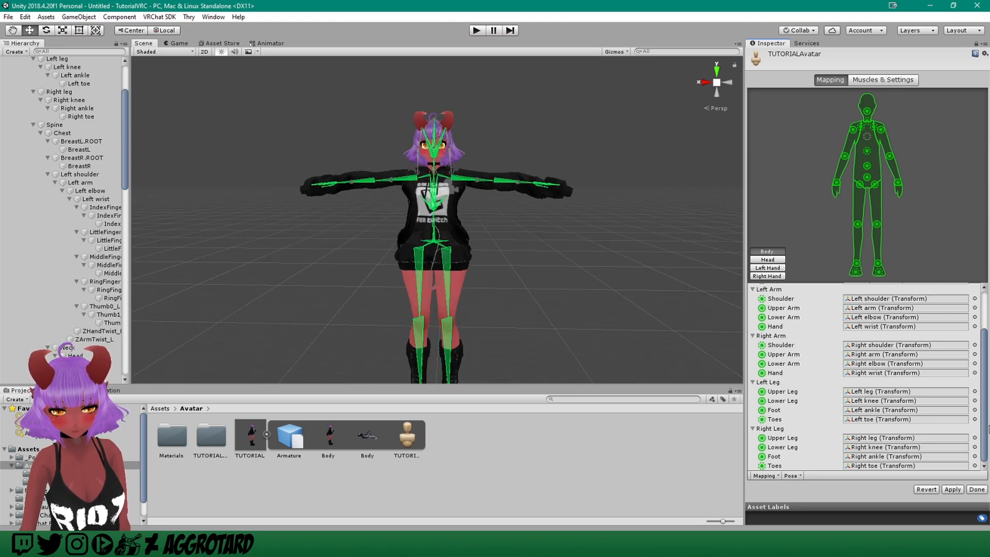
{"action": "scroll", "coordinate": [985, 427], "scroll_direction": "up", "scroll_amount": 3}
{"action": "scroll", "coordinate": [986, 427], "scroll_direction": "down", "scroll_amount": 3}
Step: Apply the bone mapping, leave the avatar configuration and expand SampleScene in the hierarchy
{"action": "left_click", "coordinate": [953, 489]}
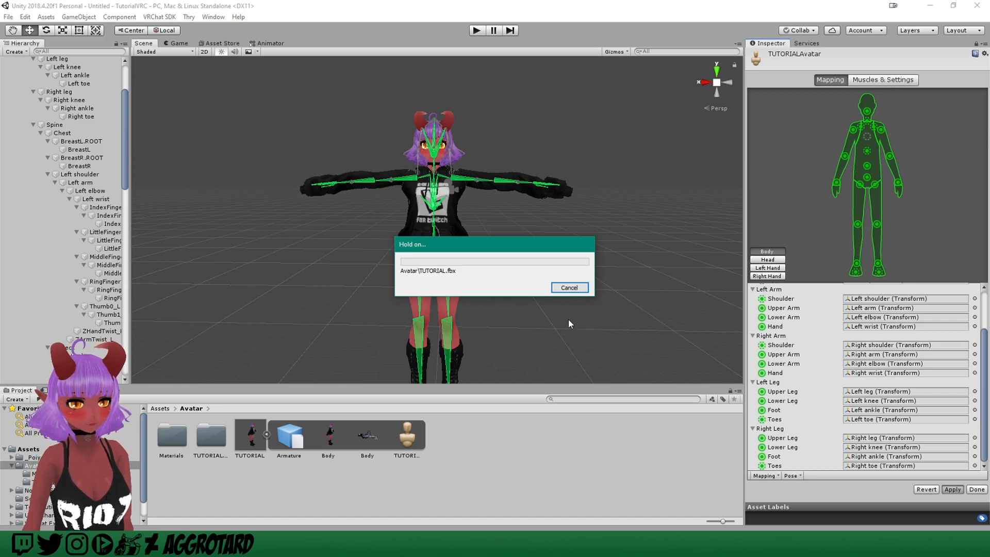
{"action": "left_click", "coordinate": [976, 489]}
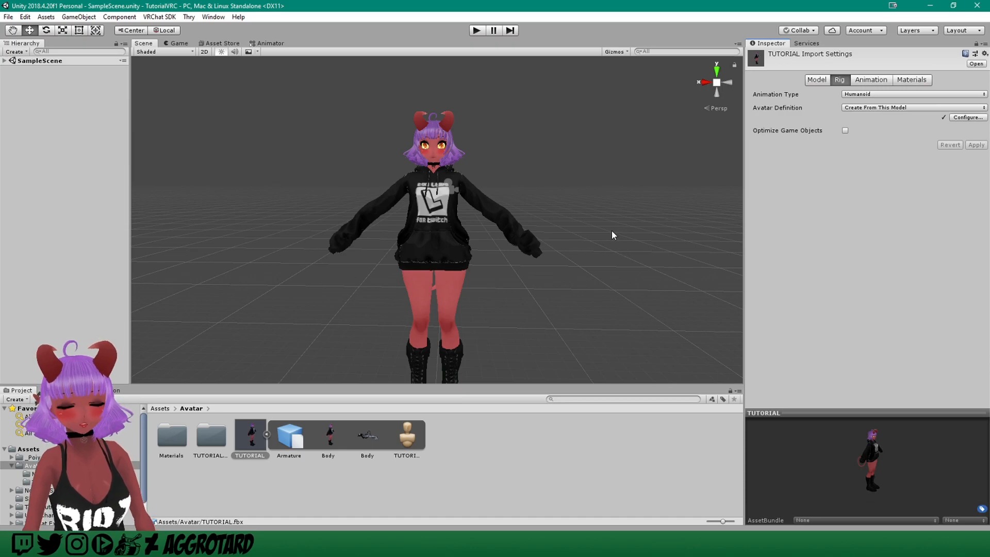
{"action": "left_click", "coordinate": [5, 61]}
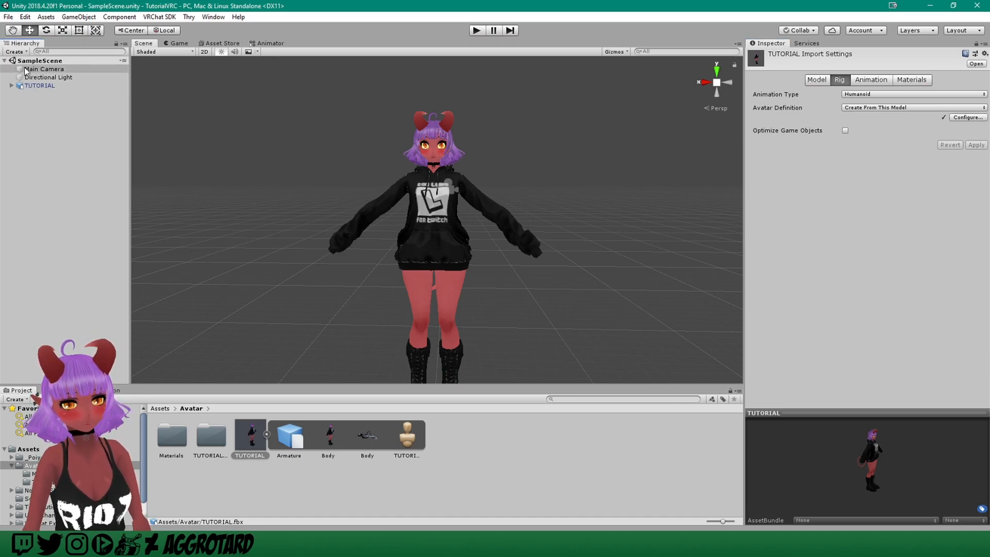
Step: Add a VRC_Avatar Descriptor component to the TUTORIAL object, finding it by searching for "avatar"
{"action": "left_click", "coordinate": [50, 86]}
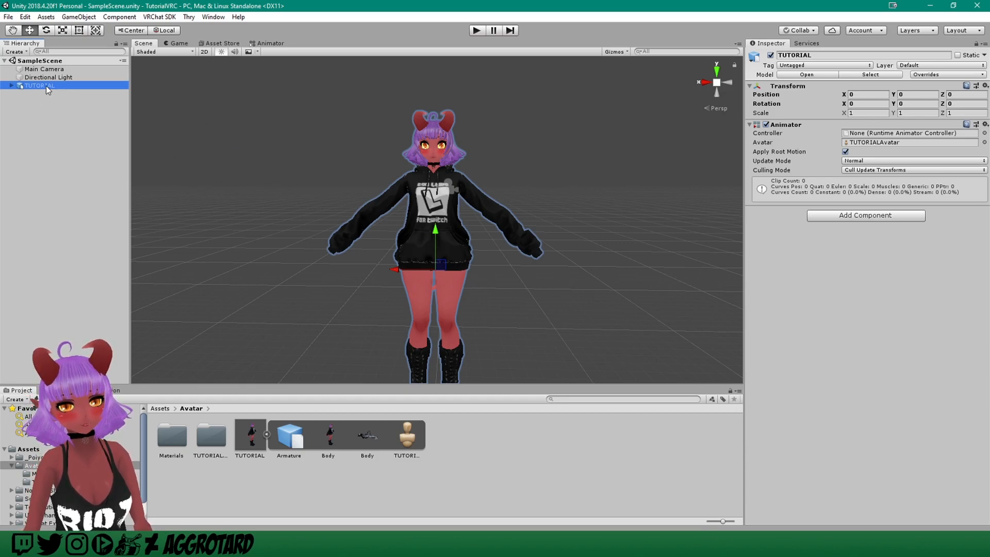
{"action": "left_click", "coordinate": [23, 95]}
{"action": "left_click", "coordinate": [27, 87]}
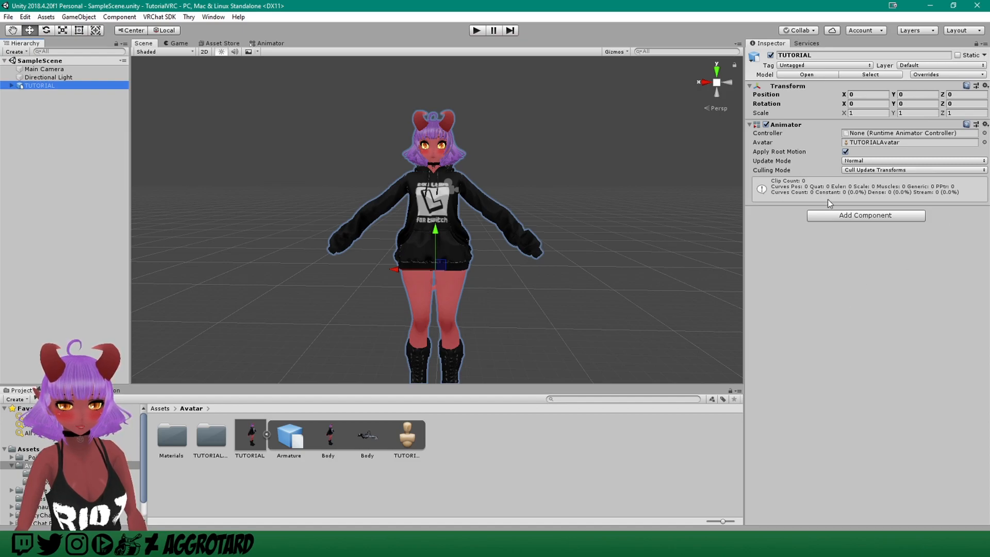
{"action": "left_click", "coordinate": [864, 217]}
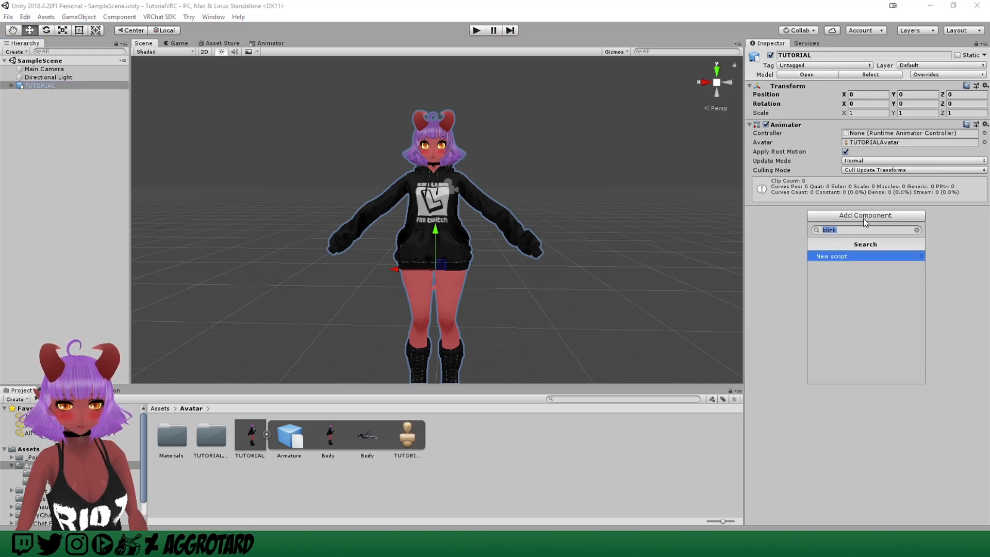
{"action": "type", "text": "vrc"}
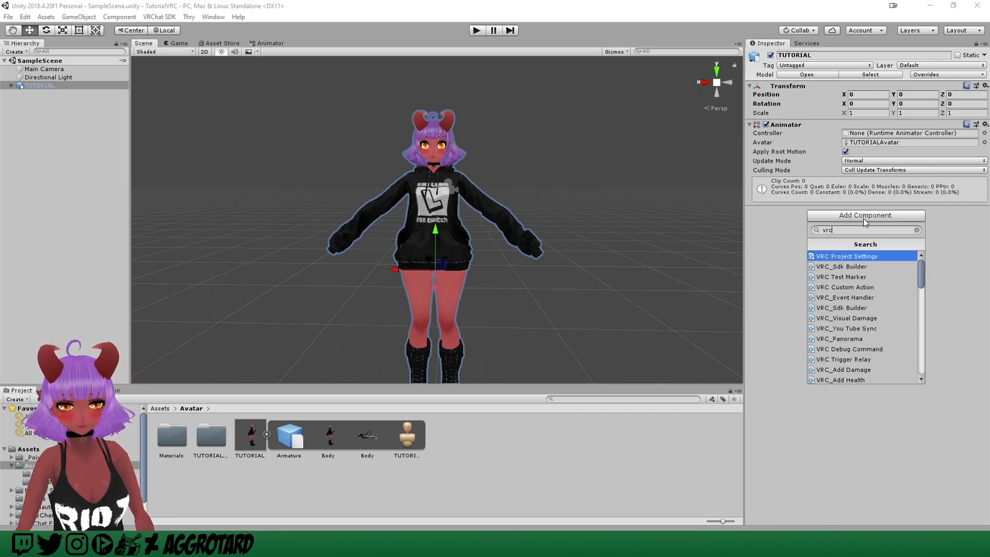
{"action": "key", "text": "BackSpace"}
{"action": "key", "text": "BackSpace"}
{"action": "key", "text": "BackSpace"}
{"action": "type", "text": "avatar"}
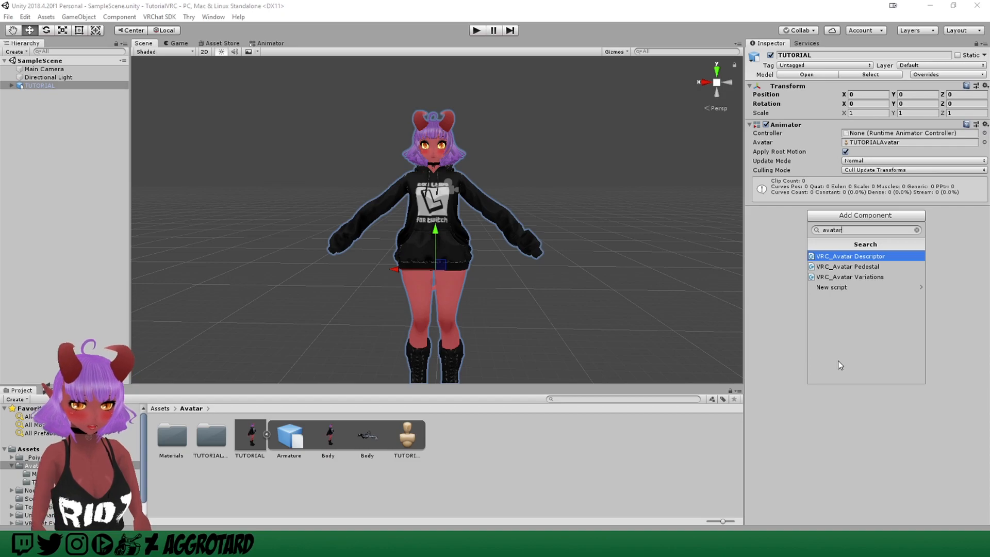
{"action": "left_click", "coordinate": [847, 256]}
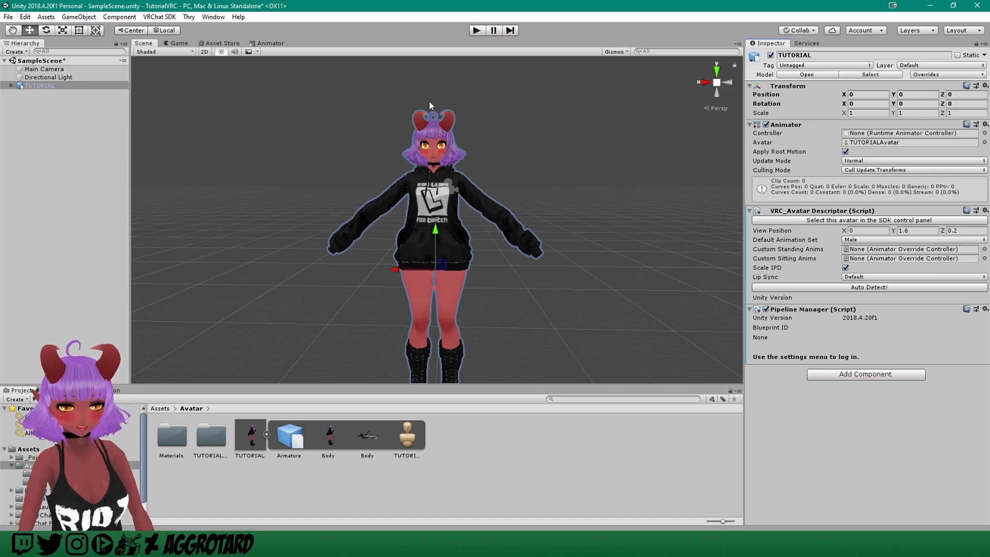
Step: Examine where the view position sphere sits relative to the avatar's eyes from the front and from the side
{"action": "scroll", "coordinate": [450, 102], "scroll_direction": "up", "scroll_amount": 6}
{"action": "middle_click_drag", "start_coordinate": [459, 97], "coordinate": [475, 147]}
{"action": "scroll", "coordinate": [476, 148], "scroll_direction": "down", "scroll_amount": 4}
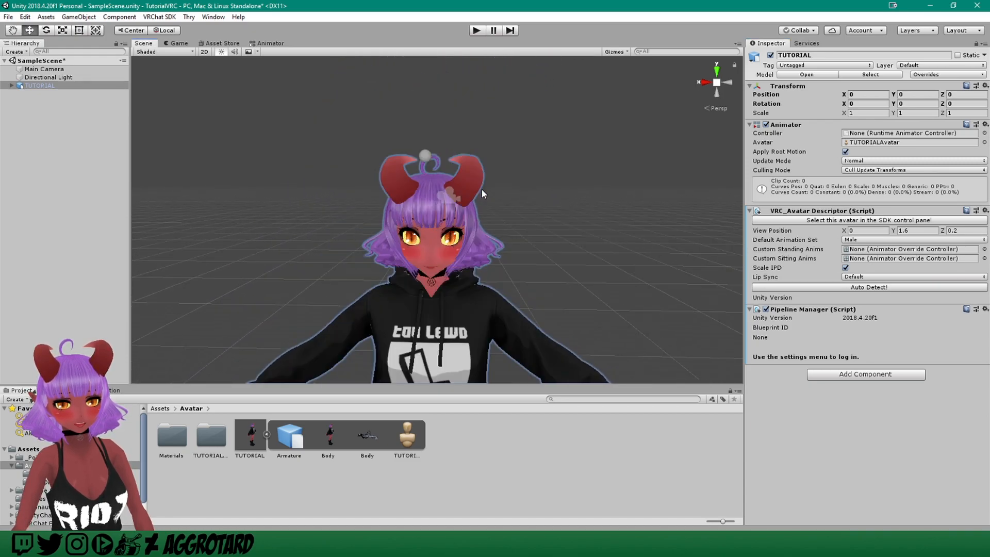
{"action": "middle_click_drag", "start_coordinate": [480, 185], "coordinate": [479, 135]}
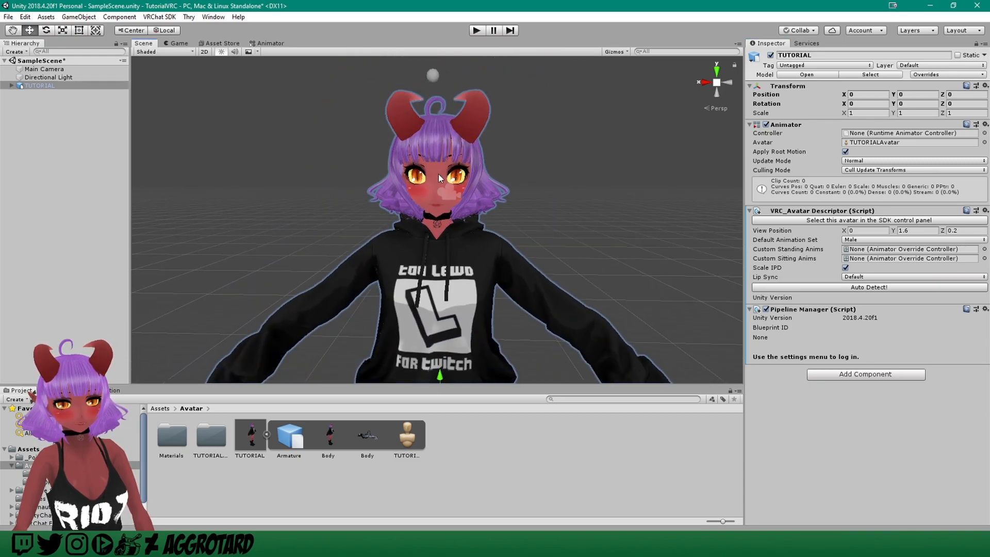
{"action": "left_click", "coordinate": [717, 82]}
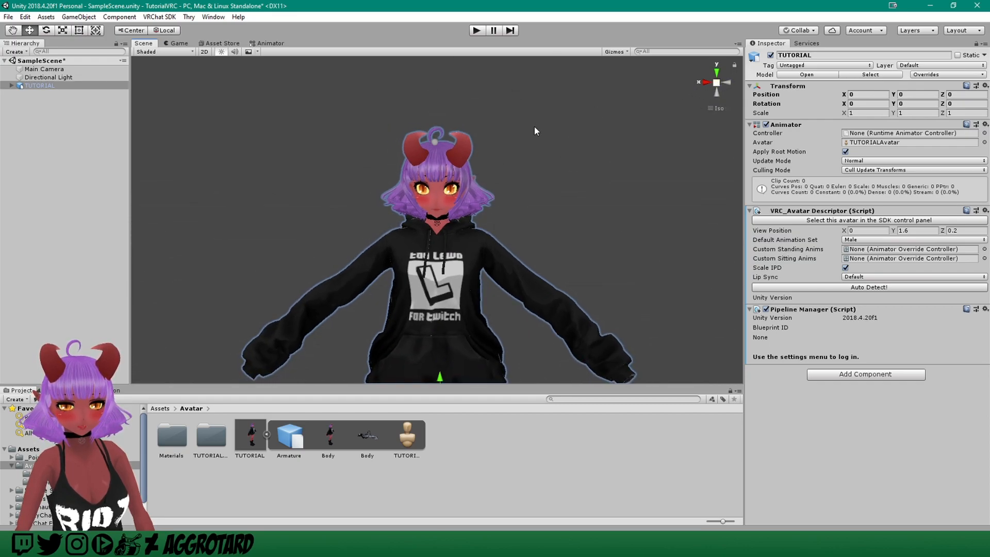
{"action": "scroll", "coordinate": [534, 131], "scroll_direction": "up", "scroll_amount": 3}
{"action": "left_click", "coordinate": [716, 83]}
{"action": "middle_click_drag", "start_coordinate": [595, 131], "coordinate": [595, 165]}
{"action": "left_click", "coordinate": [704, 82]}
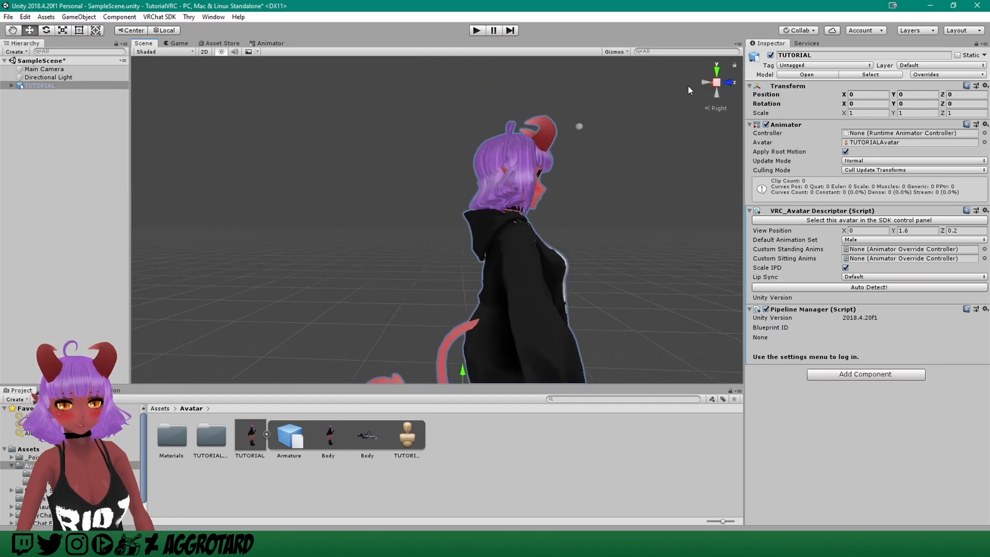
{"action": "left_click_drag", "start_coordinate": [575, 173], "coordinate": [540, 202], "text": "alt"}
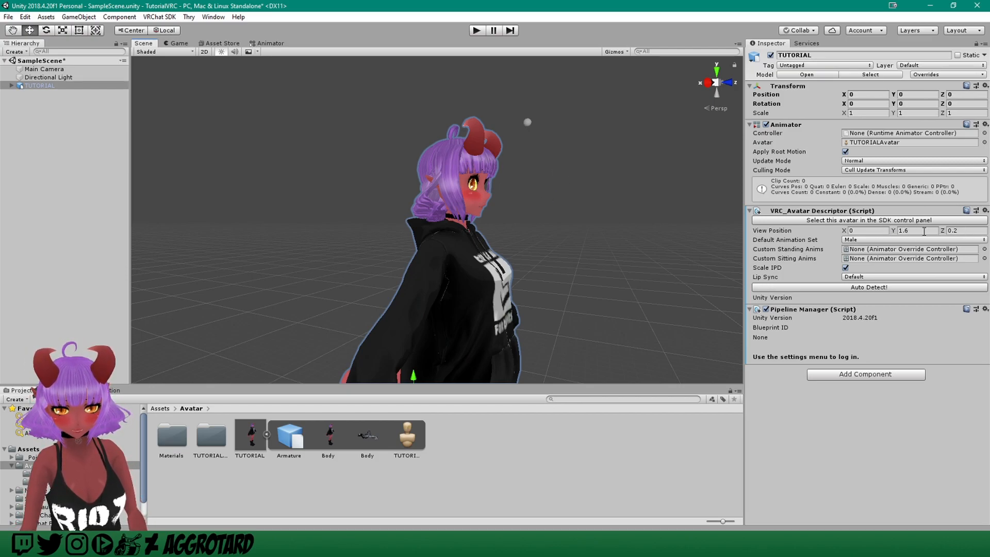
Step: Set the avatar descriptor's view position Y to 1.5
{"action": "left_click", "coordinate": [915, 230]}
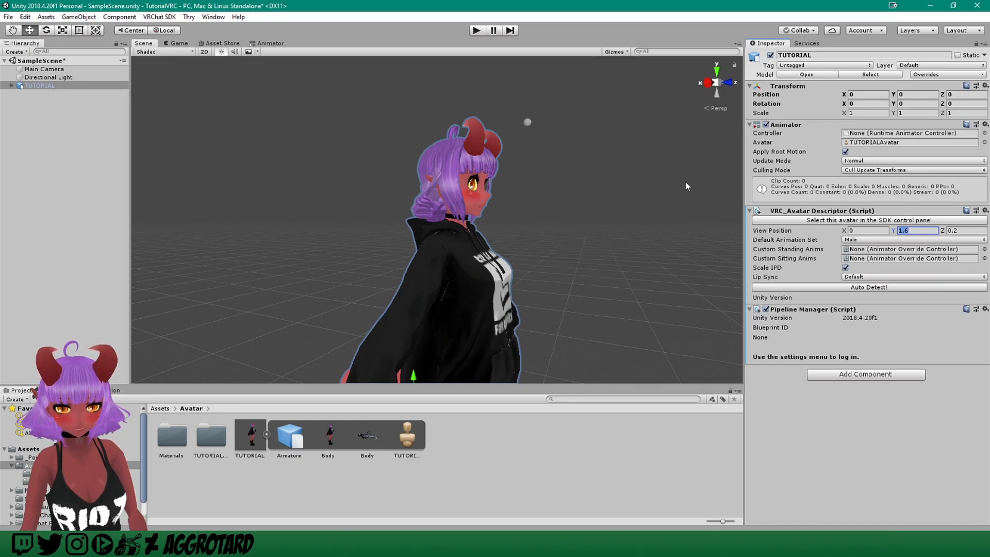
{"action": "left_click", "coordinate": [915, 232]}
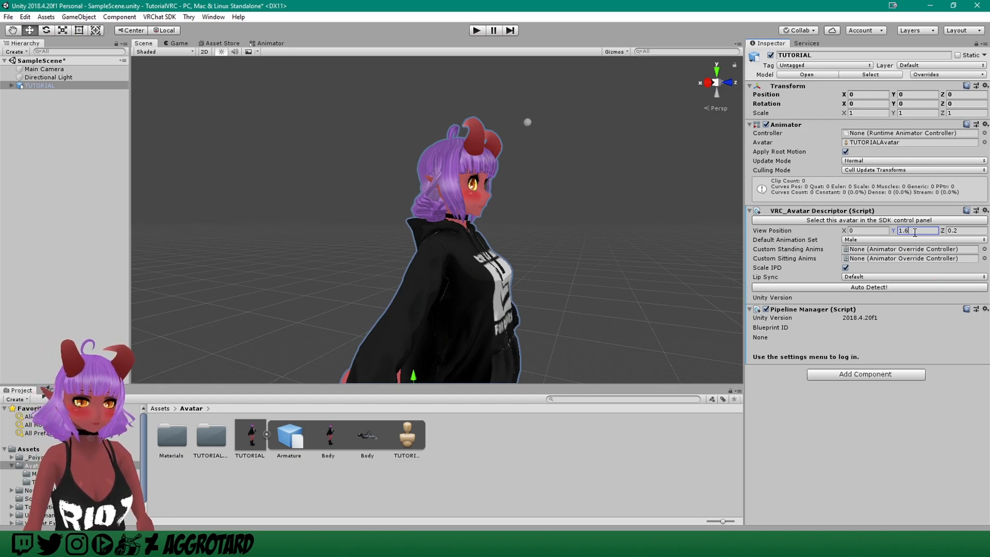
{"action": "key", "text": "BackSpace"}
{"action": "type", "text": "5"}
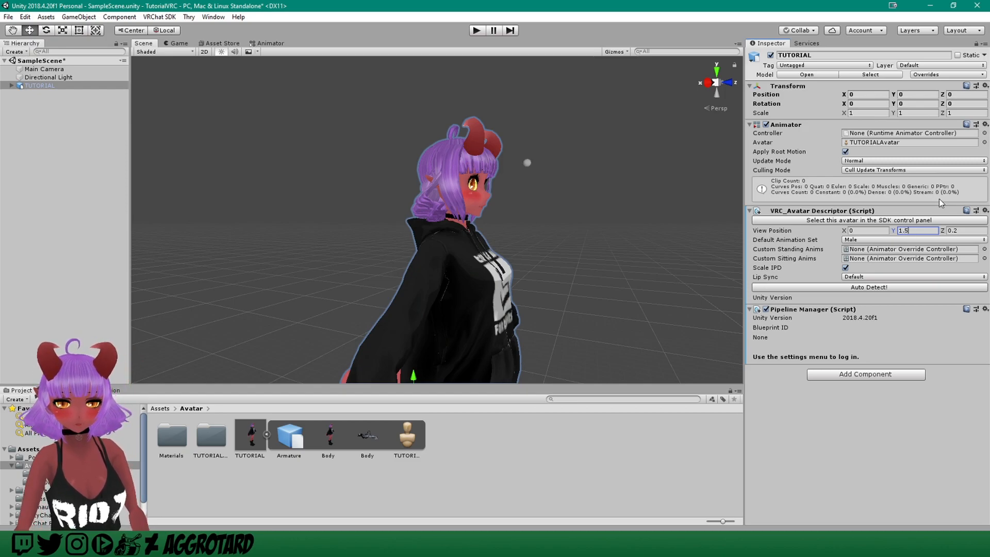
{"action": "key", "text": "Return"}
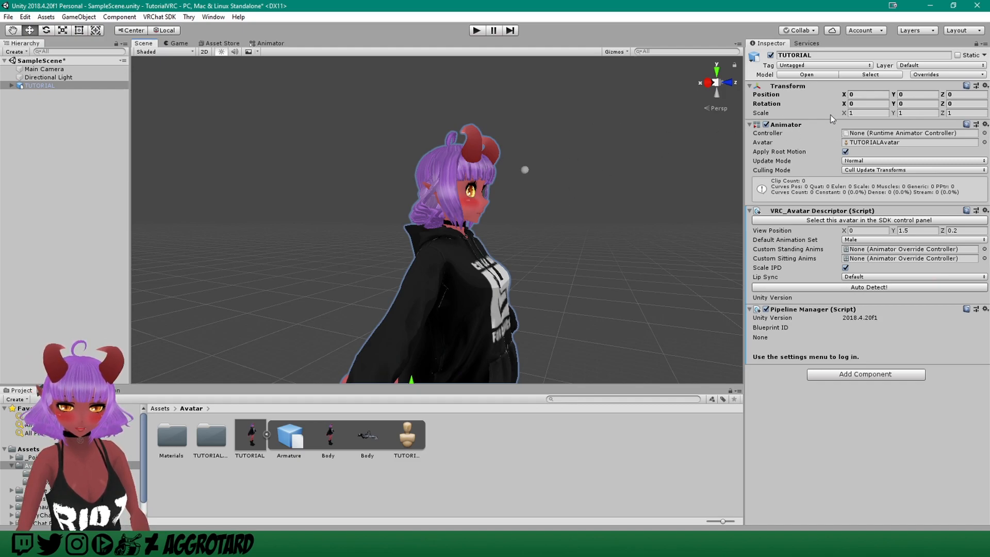
Step: Try Y scale values of 0.8, 0.9, 0.95 and 0.96 on the TUTORIAL object
{"action": "left_click", "coordinate": [892, 113]}
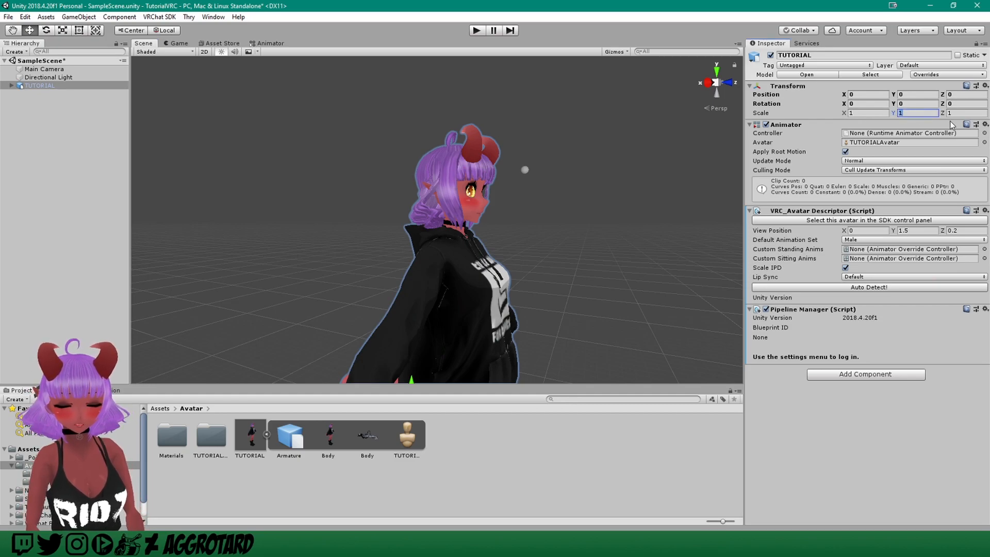
{"action": "type", "text": "0.8"}
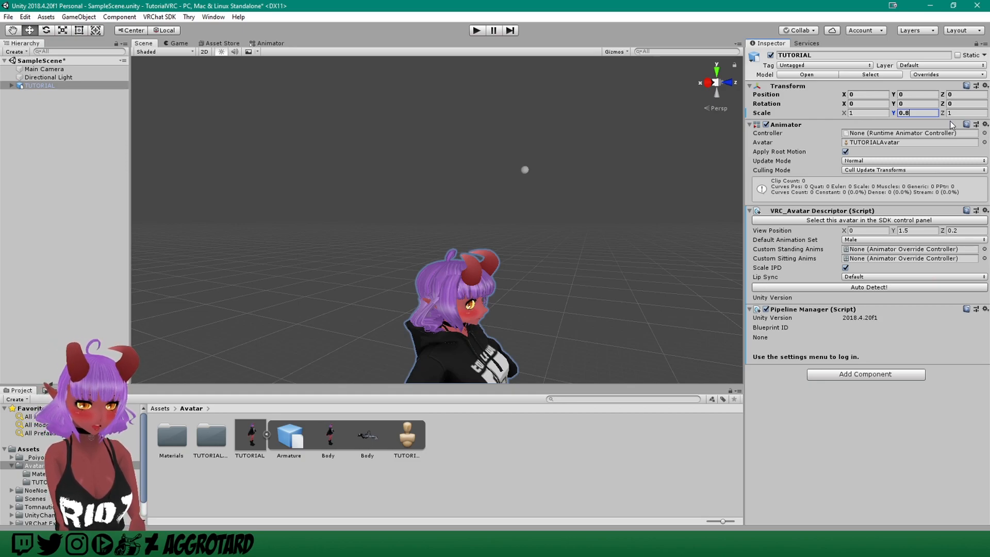
{"action": "key", "text": "BackSpace"}
{"action": "type", "text": "9"}
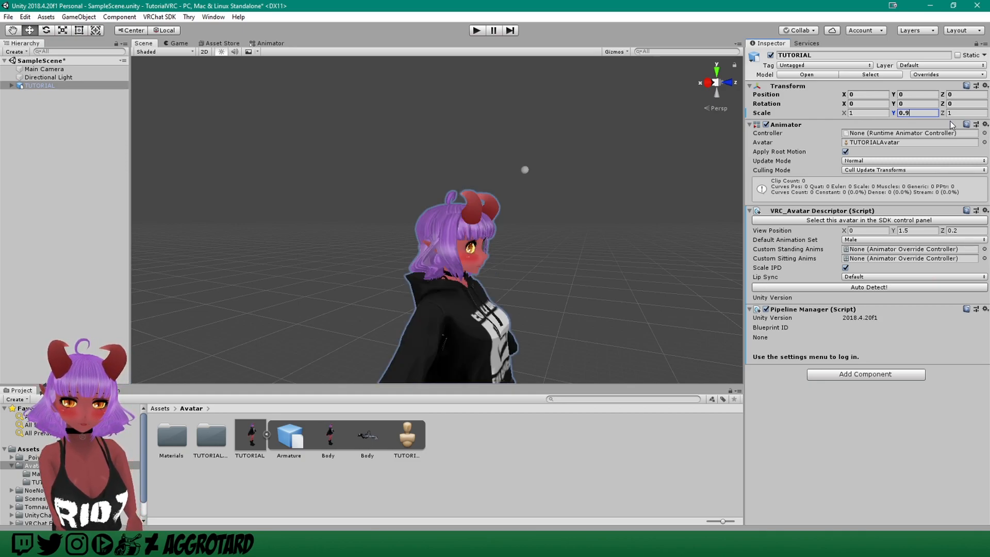
{"action": "type", "text": "5"}
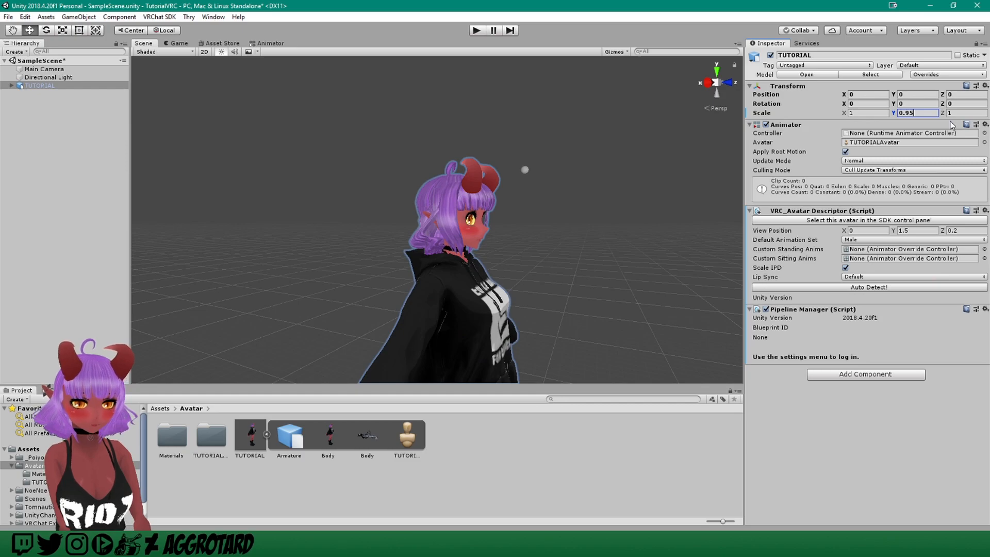
{"action": "key", "text": "BackSpace"}
{"action": "type", "text": "6"}
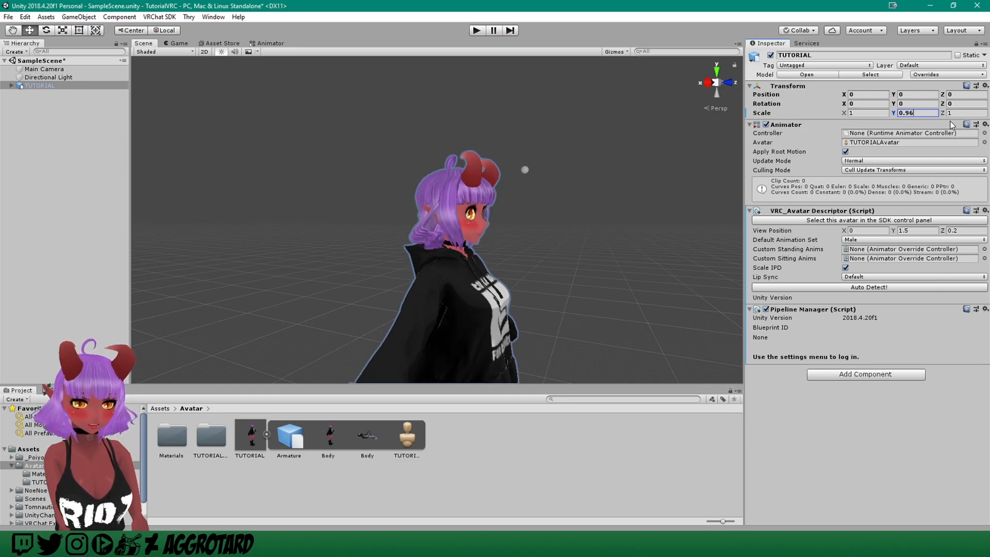
Step: Set the TUTORIAL object's scale to 0.955 on the X, Y and Z axes
{"action": "left_click_drag", "start_coordinate": [481, 142], "coordinate": [619, 139], "text": "alt"}
{"action": "left_click", "coordinate": [705, 85]}
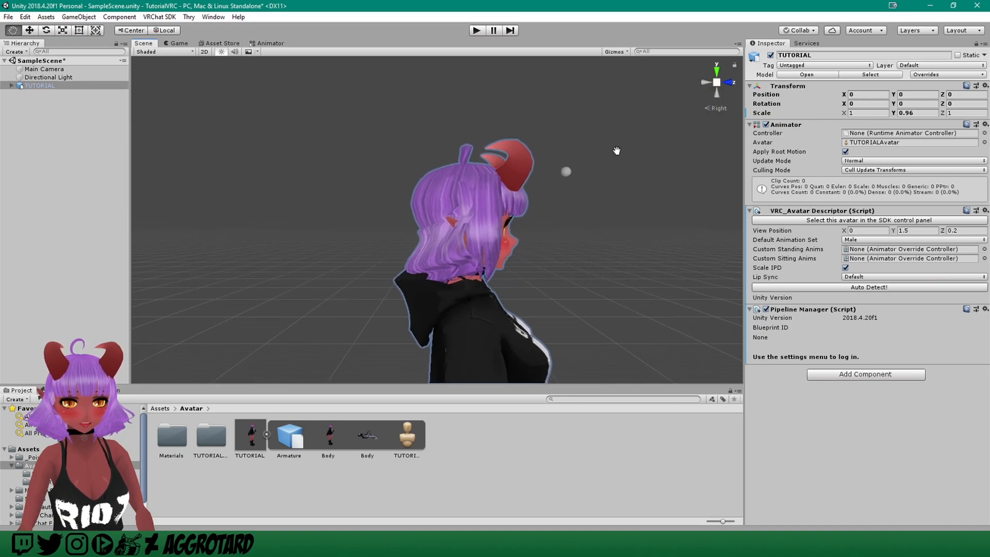
{"action": "left_click", "coordinate": [923, 112]}
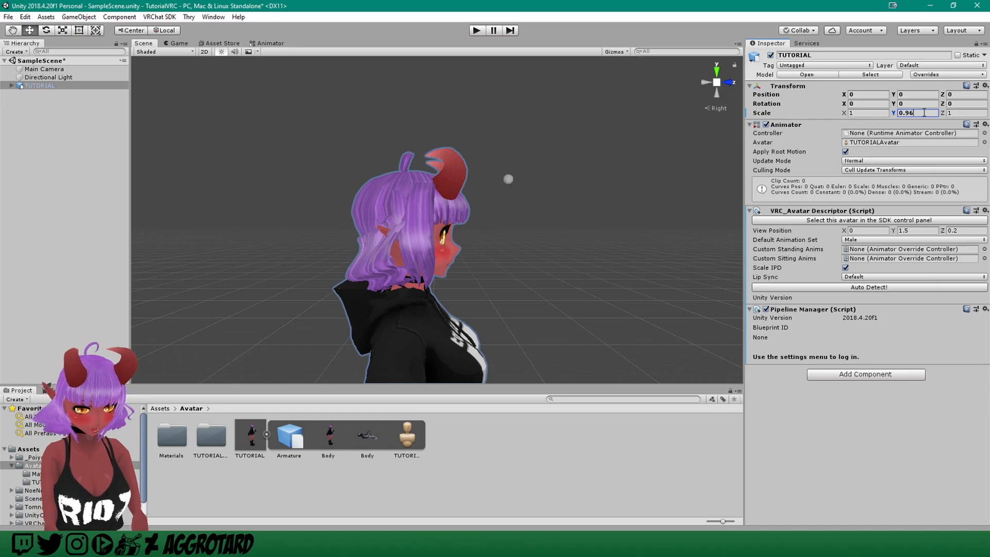
{"action": "key", "text": "BackSpace"}
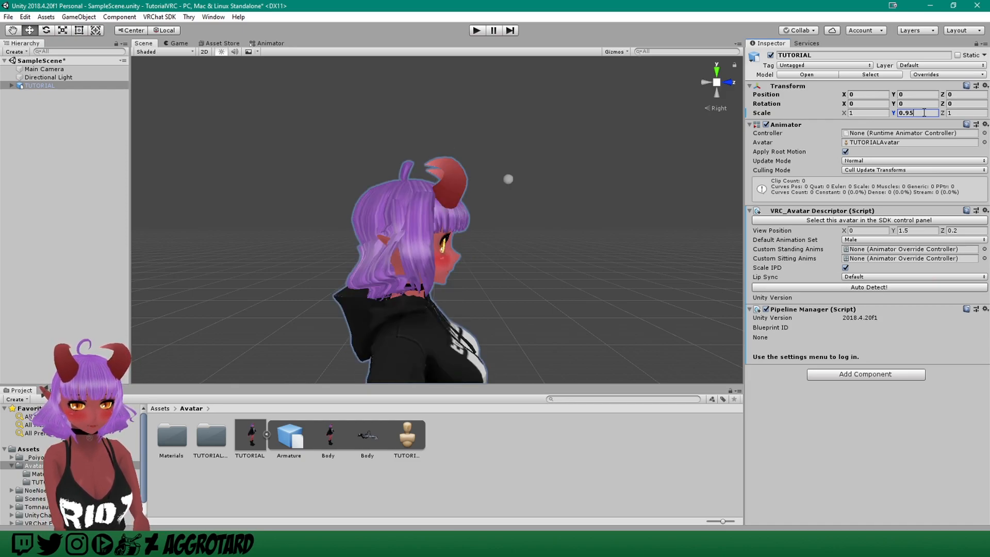
{"action": "type", "text": "55"}
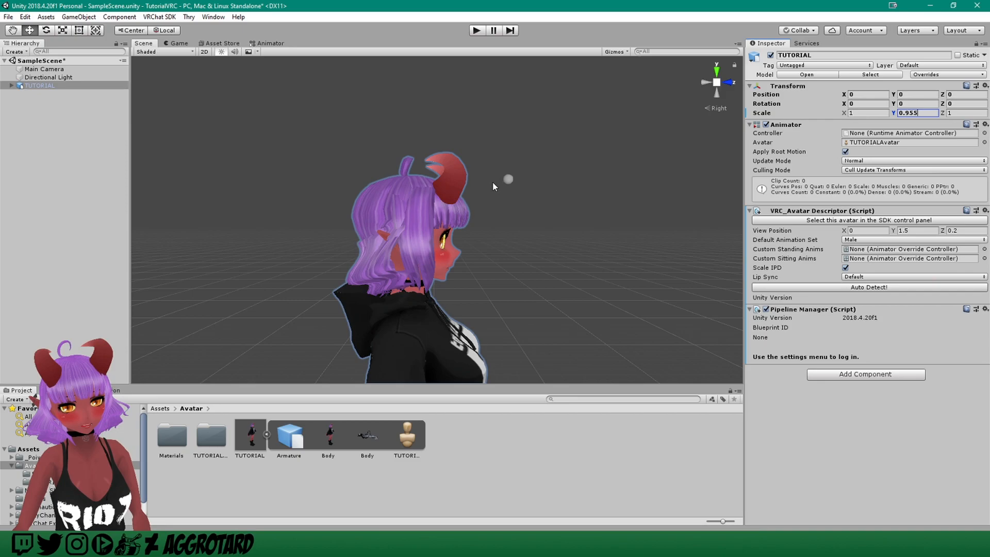
{"action": "left_click_drag", "start_coordinate": [926, 113], "coordinate": [890, 118]}
{"action": "key", "text": "ctrl+c"}
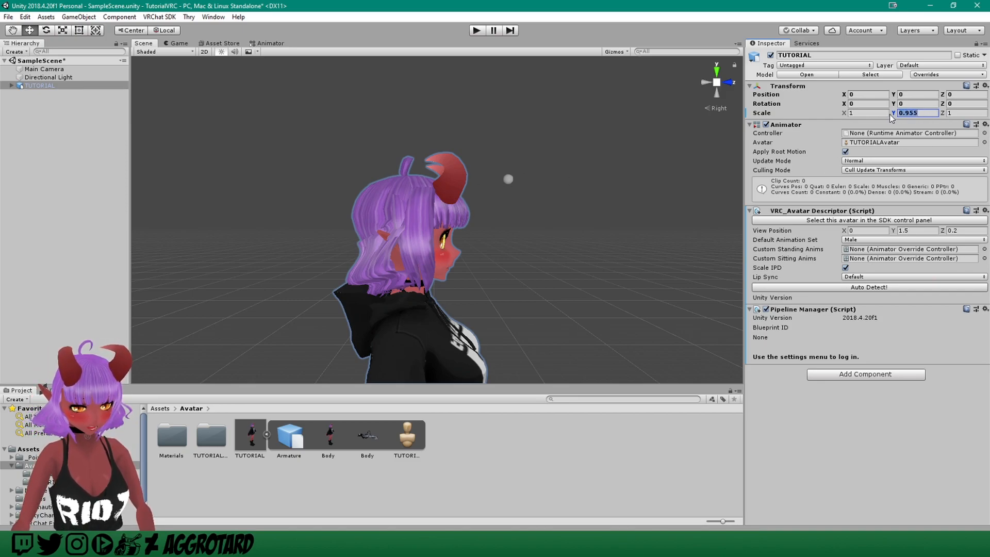
{"action": "left_click", "coordinate": [871, 113]}
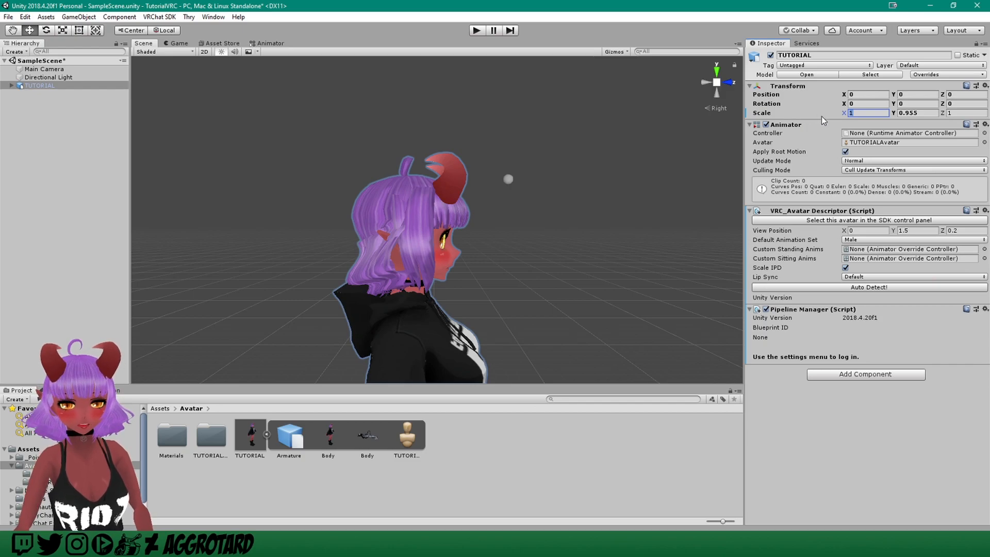
{"action": "key", "text": "ctrl+v"}
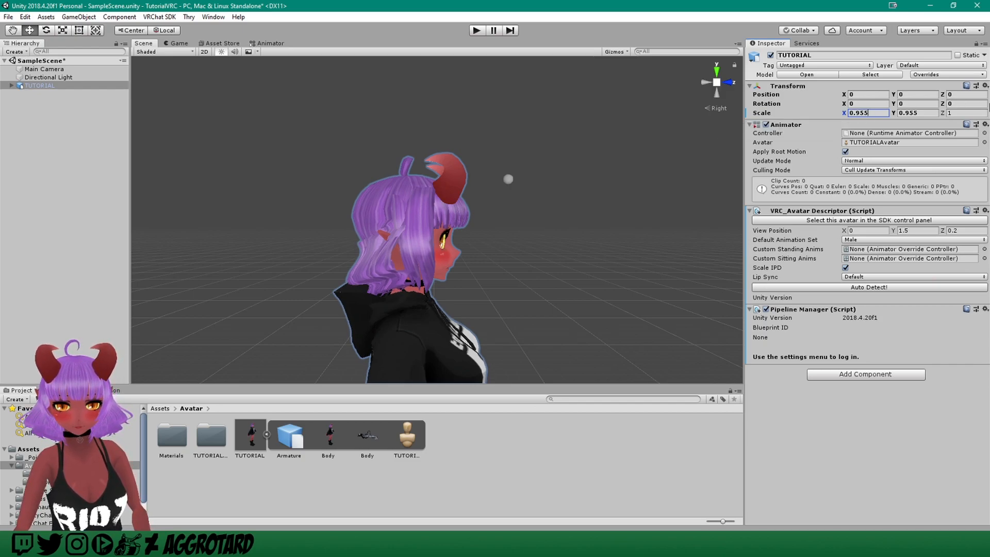
{"action": "left_click", "coordinate": [959, 112]}
{"action": "key", "text": "ctrl+v"}
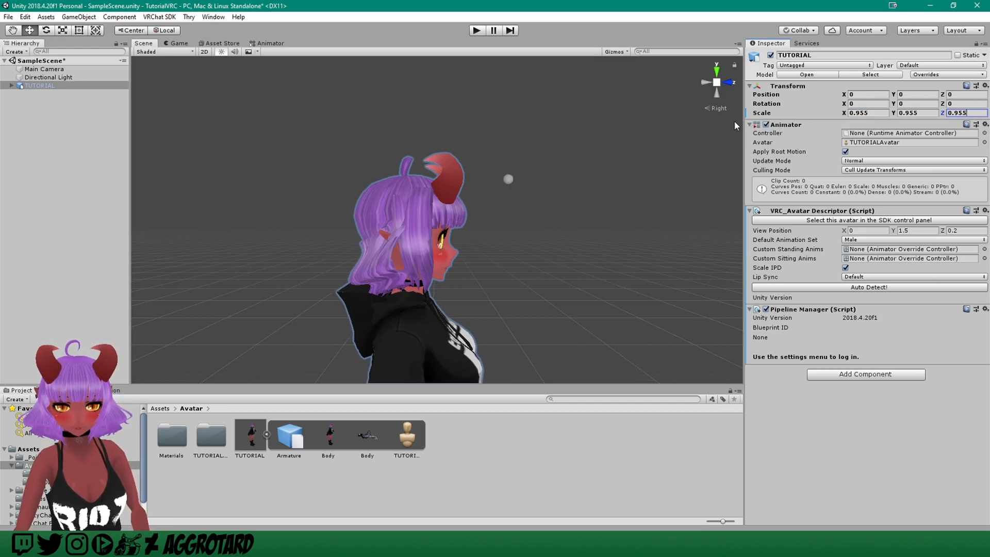
Step: Lower the avatar descriptor's view position to eye level by setting its Y value to 1.39
{"action": "left_click", "coordinate": [728, 84]}
{"action": "left_click", "coordinate": [728, 84]}
{"action": "left_click", "coordinate": [729, 84]}
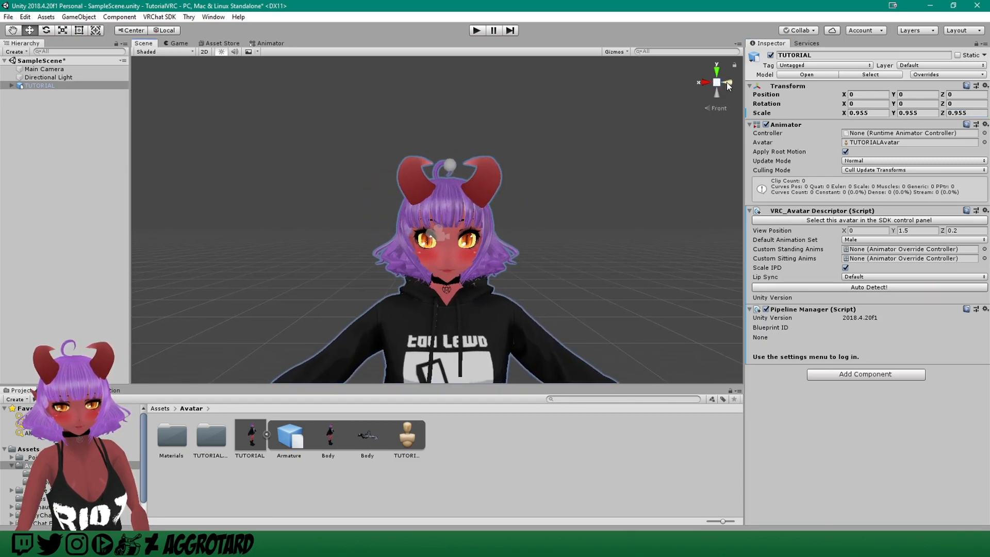
{"action": "left_click", "coordinate": [704, 82]}
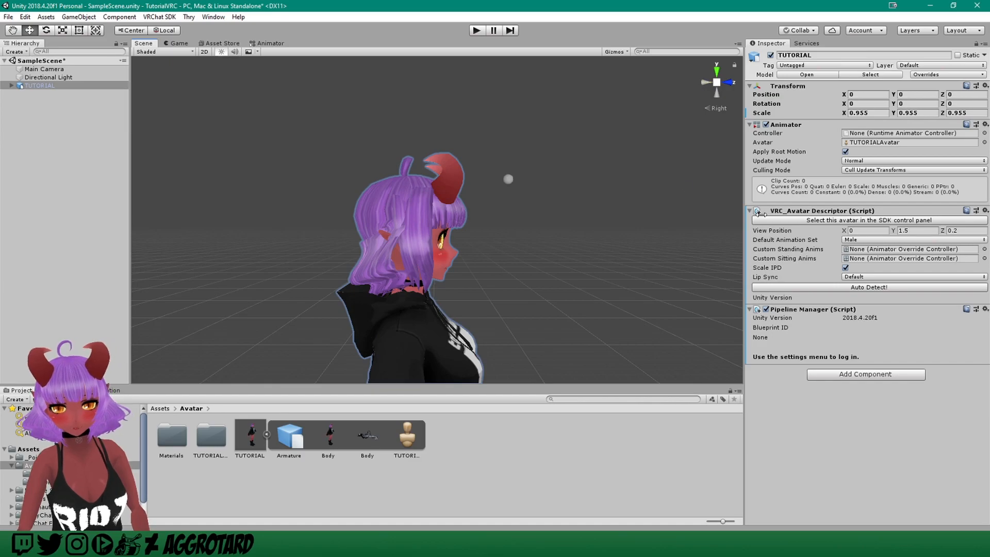
{"action": "middle_click_drag", "start_coordinate": [639, 241], "coordinate": [630, 212]}
{"action": "left_click", "coordinate": [918, 230]}
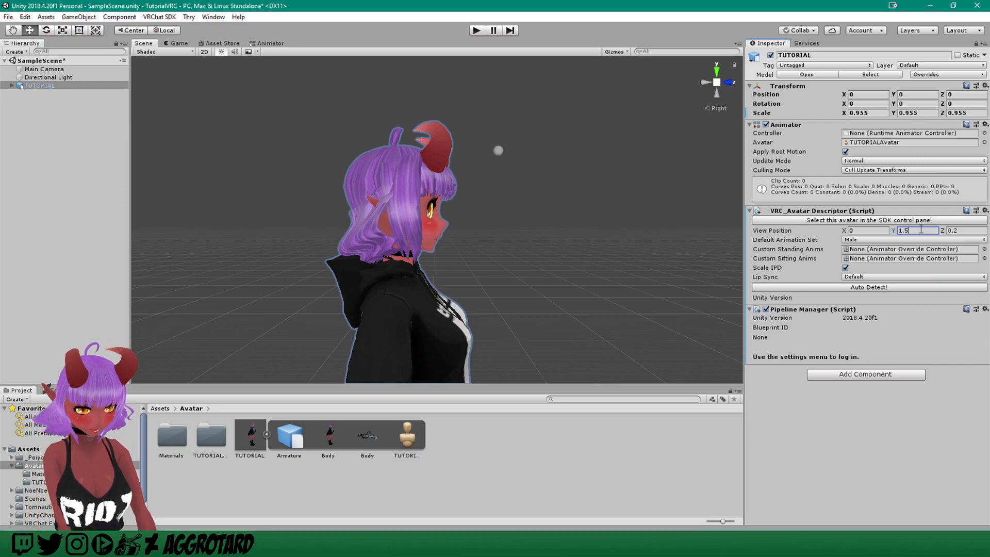
{"action": "key", "text": "BackSpace"}
{"action": "type", "text": "4"}
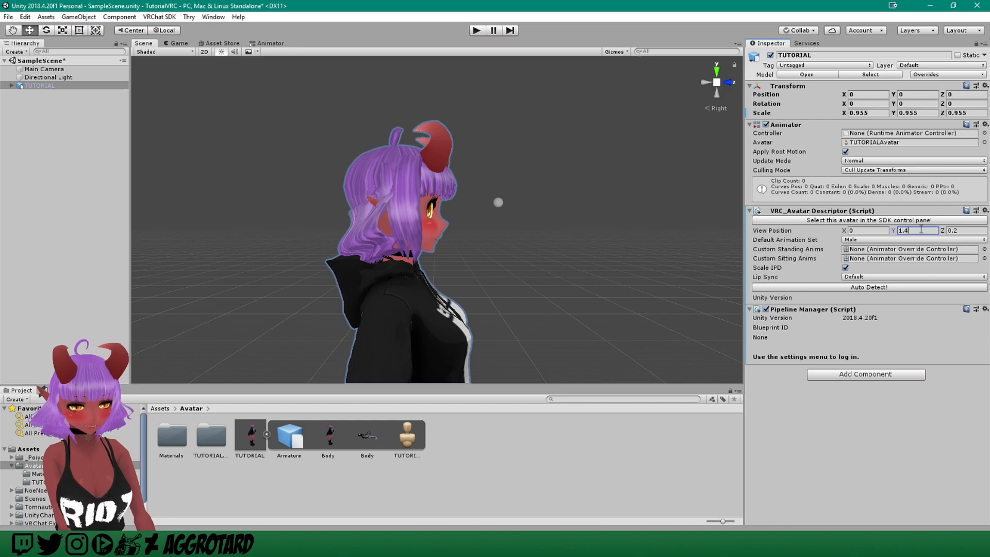
{"action": "key", "text": "BackSpace"}
{"action": "type", "text": "38"}
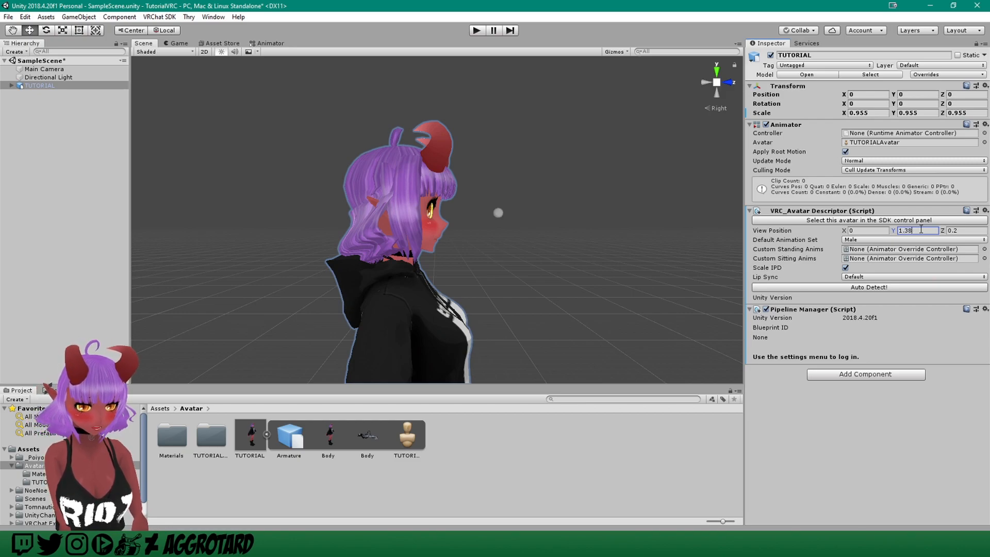
{"action": "key", "text": "BackSpace"}
{"action": "type", "text": "9"}
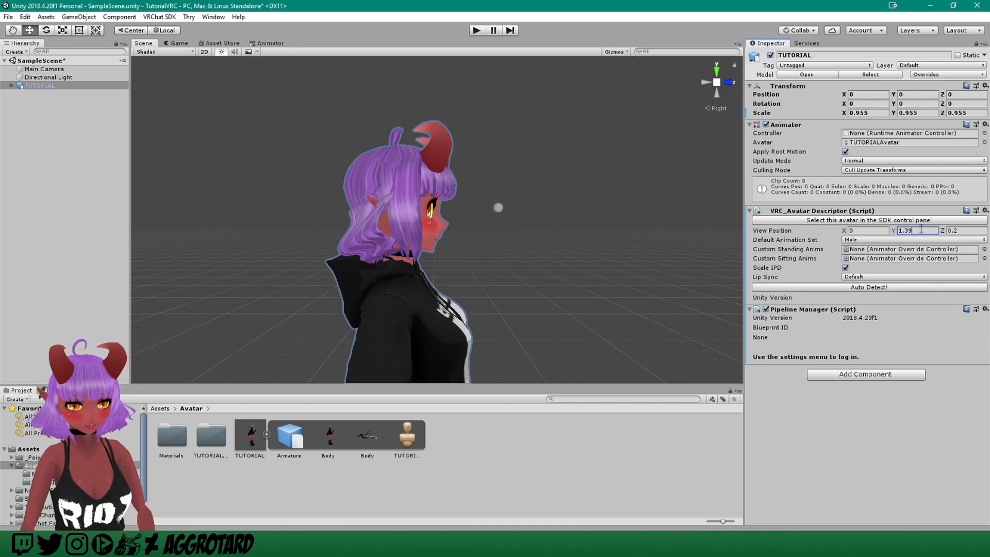
Step: Set the view position Z to 0.1 and check the sphere against the eyes from the sides and the front
{"action": "left_click", "coordinate": [967, 230]}
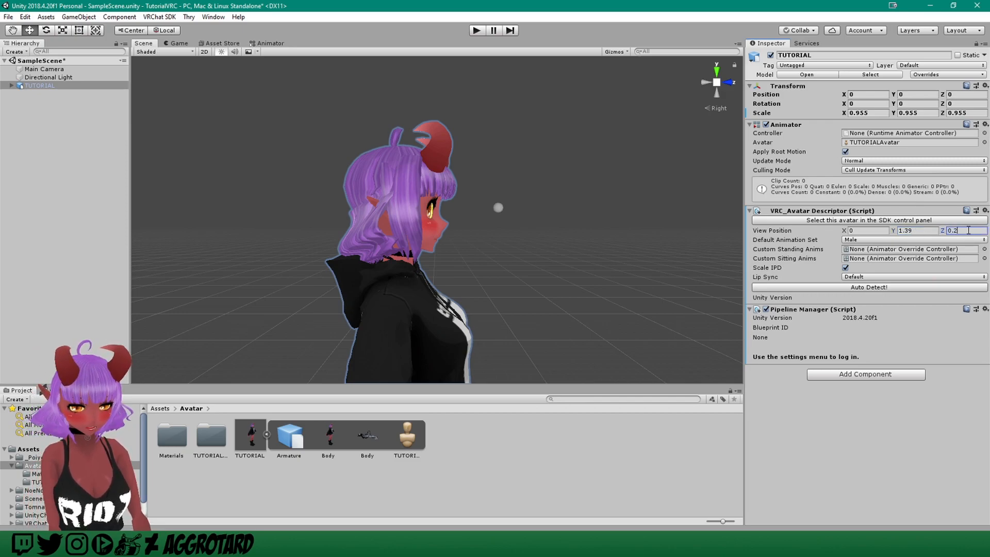
{"action": "key", "text": "BackSpace"}
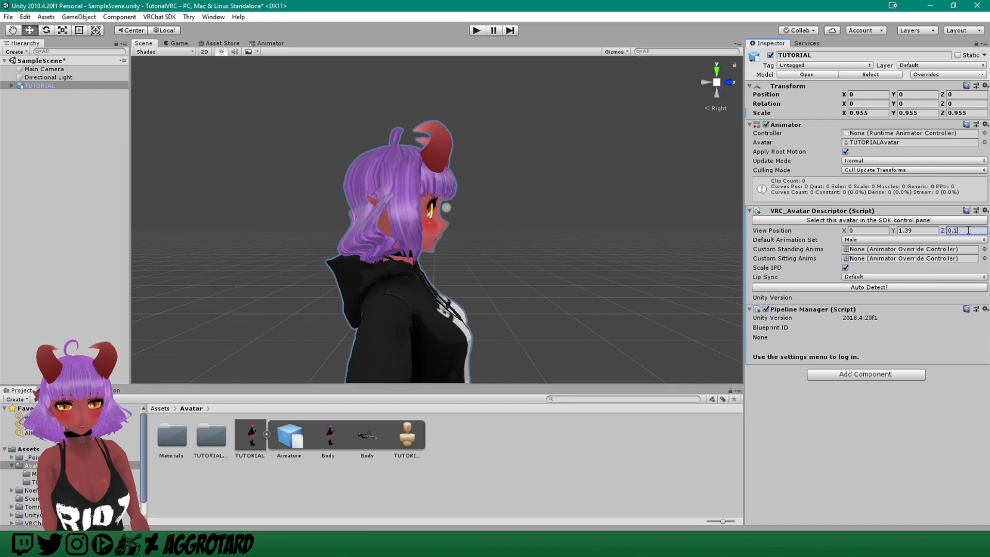
{"action": "type", "text": "1"}
{"action": "scroll", "coordinate": [471, 209], "scroll_direction": "up", "scroll_amount": 3}
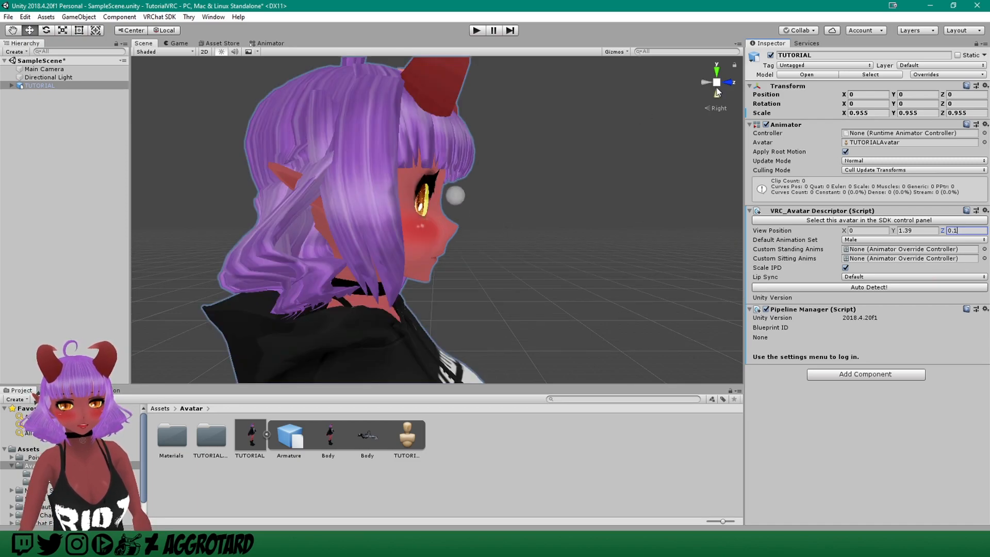
{"action": "left_click", "coordinate": [731, 83]}
{"action": "left_click", "coordinate": [701, 84]}
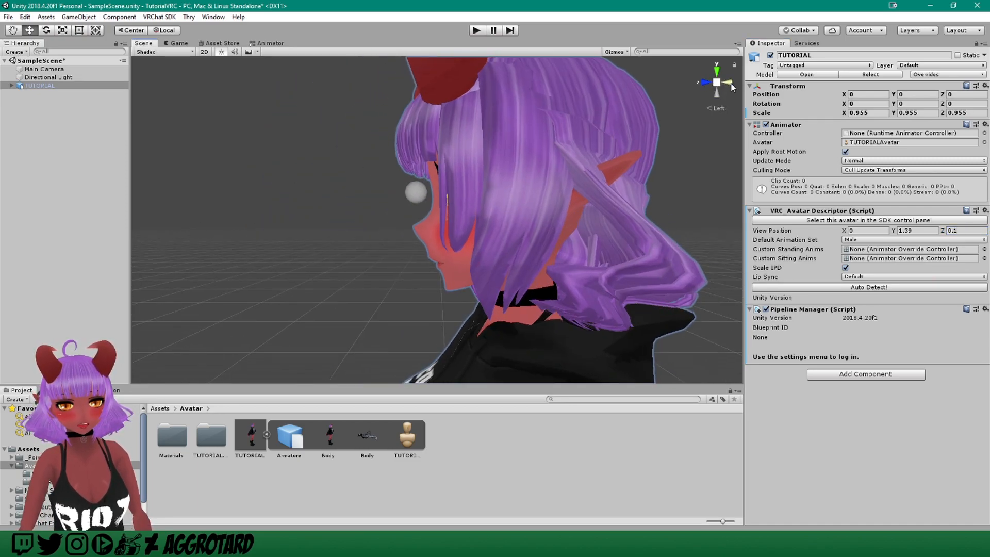
{"action": "left_click", "coordinate": [702, 83]}
{"action": "scroll", "coordinate": [561, 159], "scroll_direction": "down", "scroll_amount": 5}
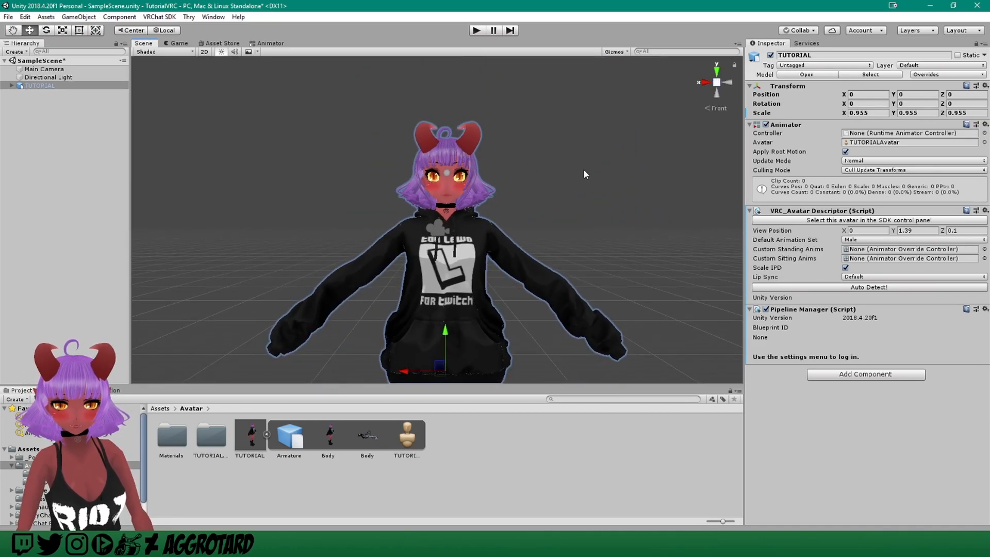
Step: Set the avatar's default animation set to Female and auto-detect the lip sync visemes
{"action": "left_click", "coordinate": [865, 239]}
{"action": "left_click", "coordinate": [866, 258]}
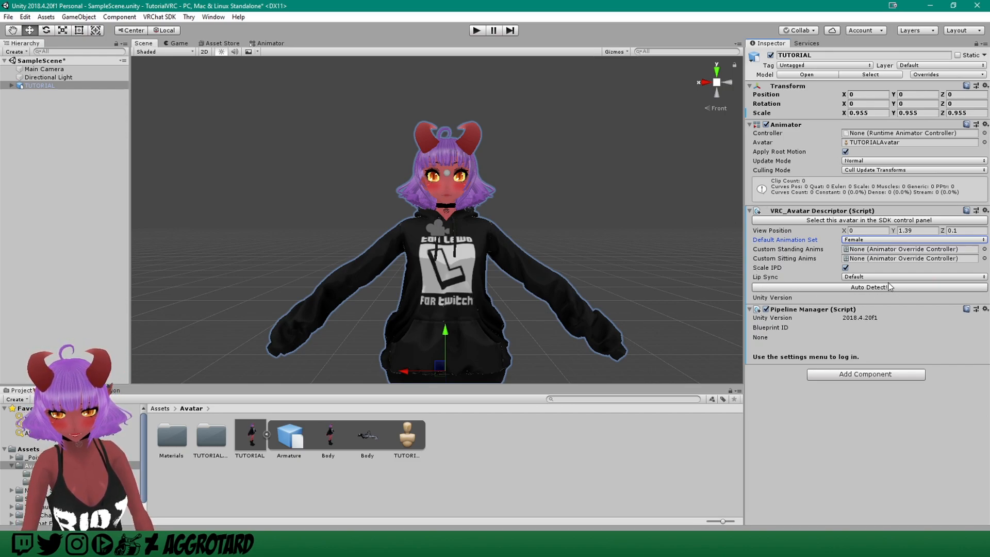
{"action": "left_click", "coordinate": [849, 287]}
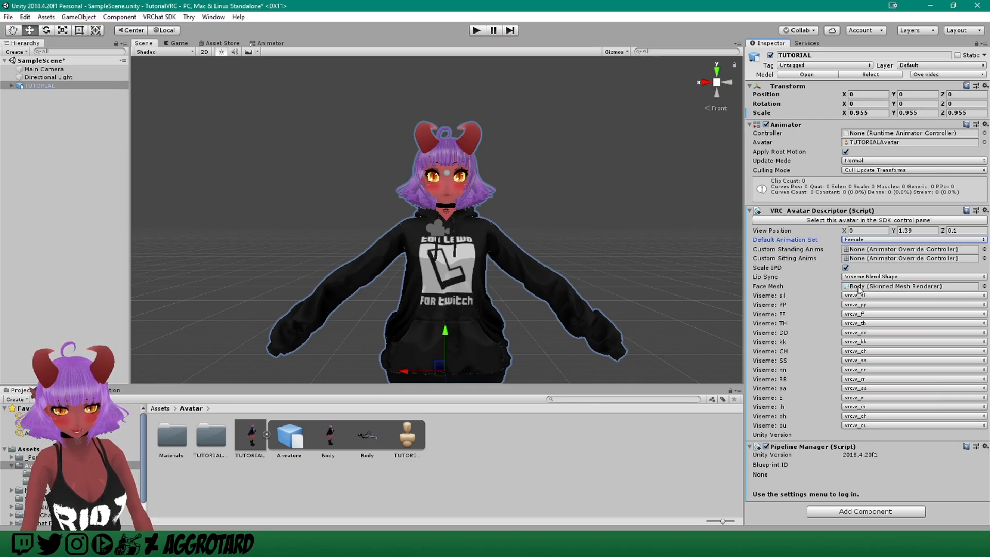
Step: Duplicate the CustomOverrideEmpty controller, found by searching the project for "custom", and move the copy into the Avatar folder
{"action": "left_click", "coordinate": [602, 400]}
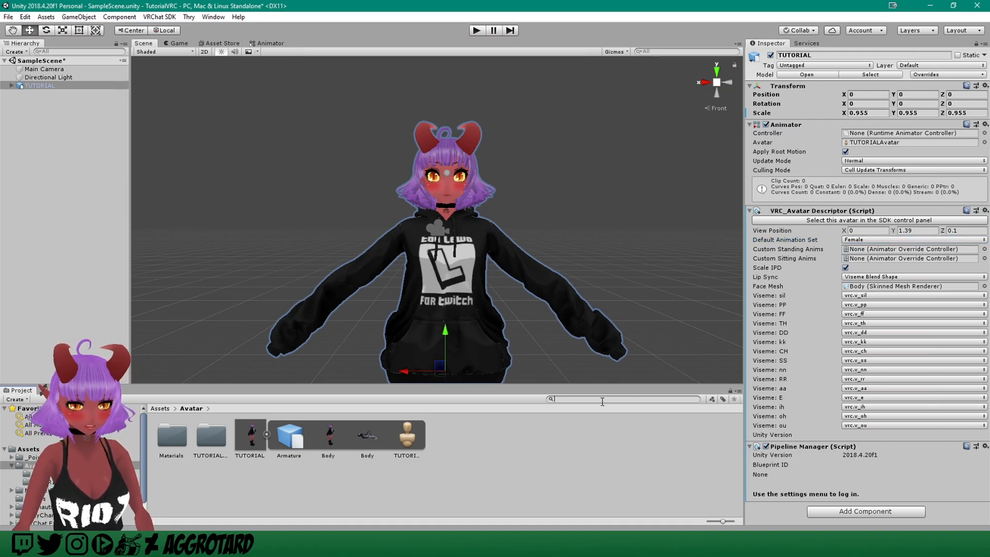
{"action": "type", "text": "custom"}
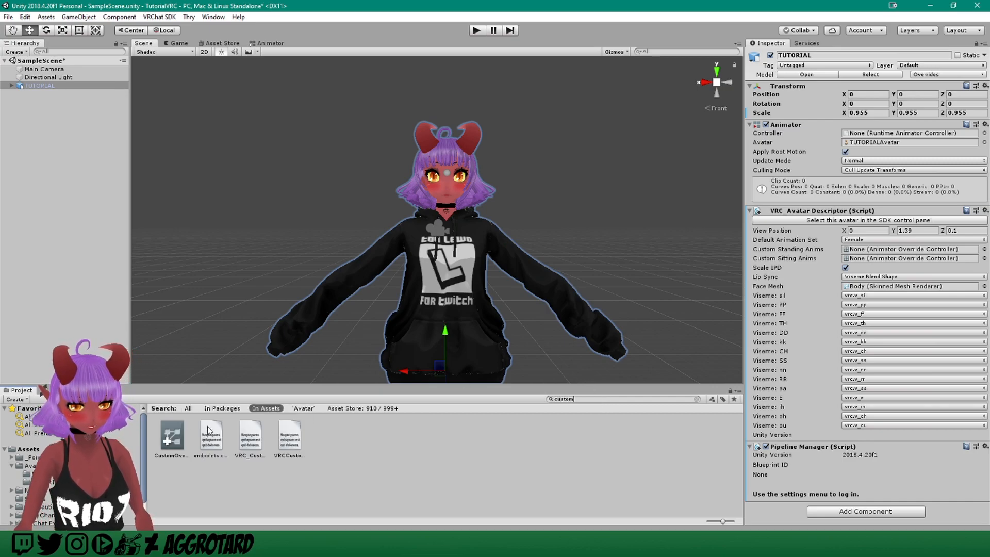
{"action": "left_click", "coordinate": [175, 434]}
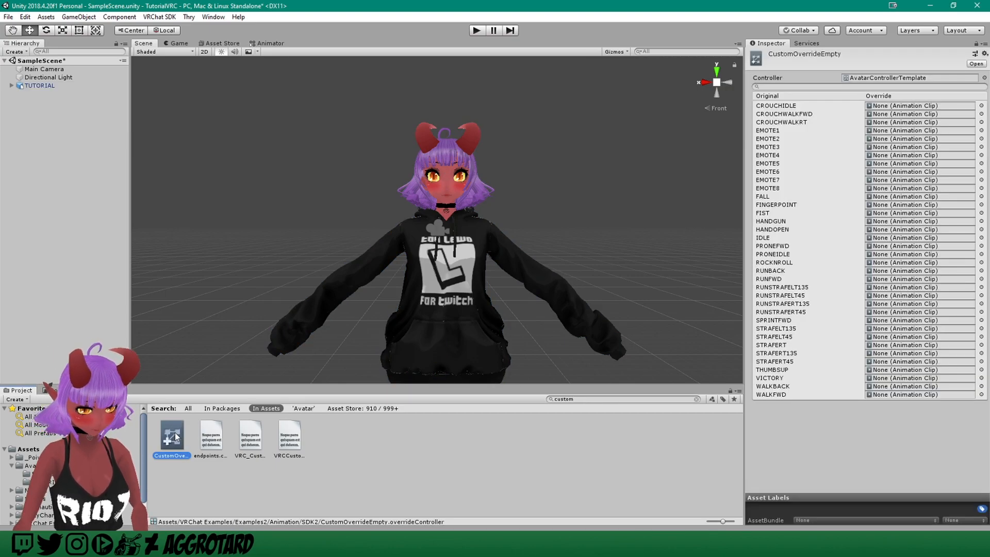
{"action": "key", "text": "ctrl+d"}
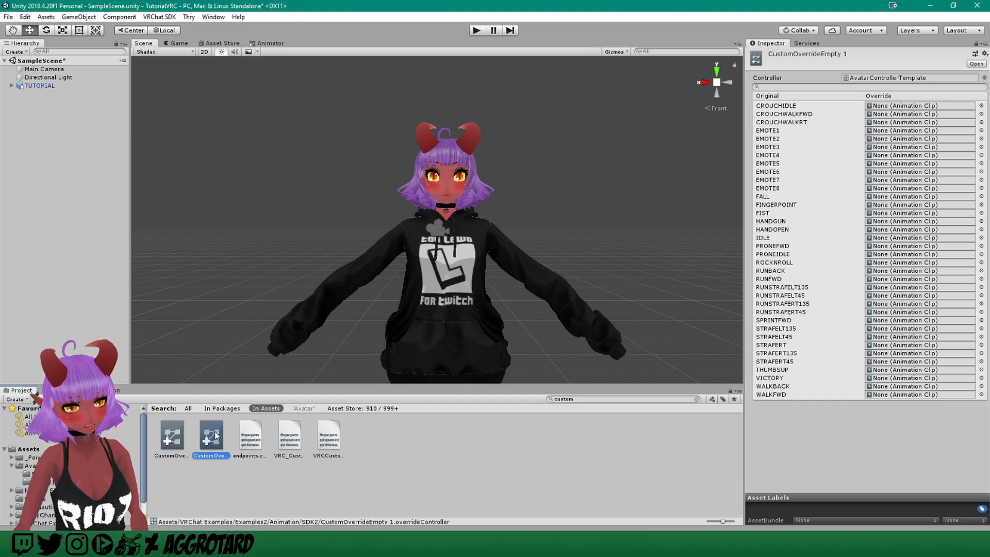
{"action": "left_click_drag", "start_coordinate": [214, 435], "coordinate": [35, 468]}
{"action": "left_click", "coordinate": [34, 466]}
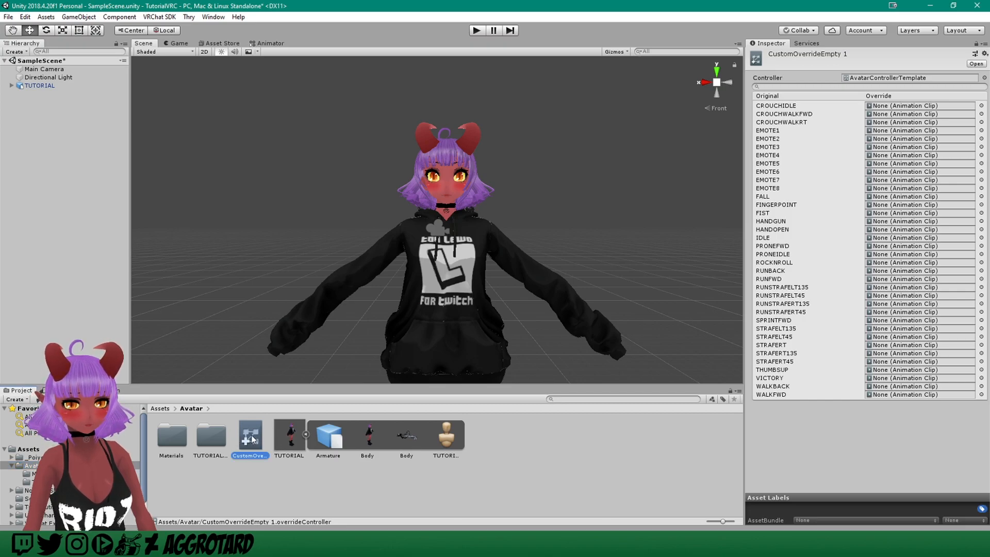
Step: Rename the copied CustomOverrideEmpty 1 controller in the Avatar folder to Tutorial
{"action": "left_click", "coordinate": [218, 456]}
{"action": "left_click", "coordinate": [255, 453]}
{"action": "right_click", "coordinate": [255, 453]}
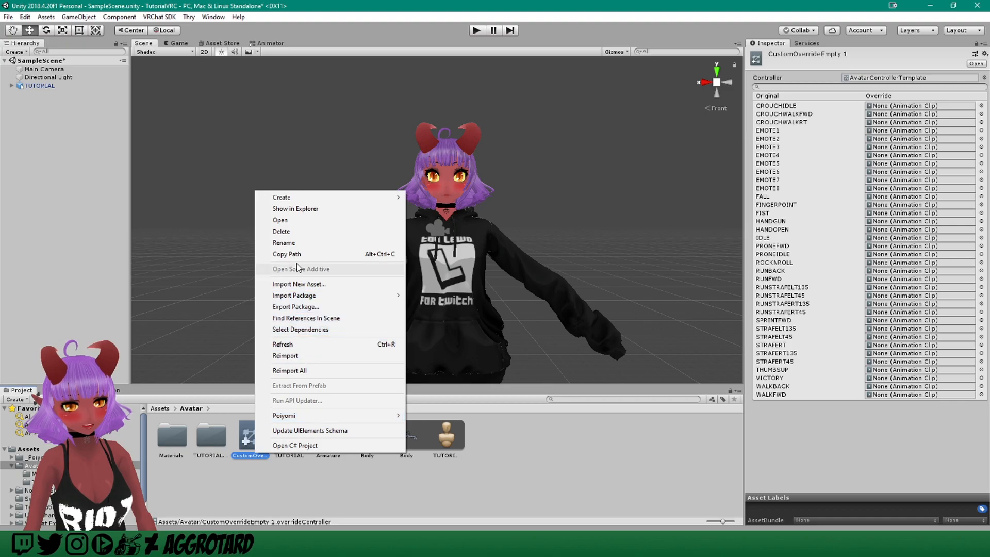
{"action": "left_click", "coordinate": [289, 242]}
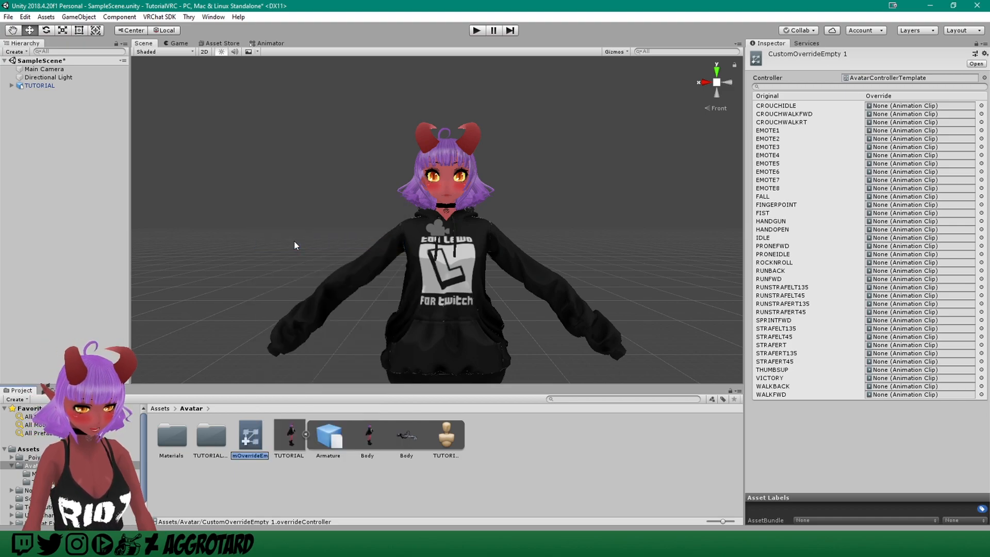
{"action": "type", "text": "Tutoria"}
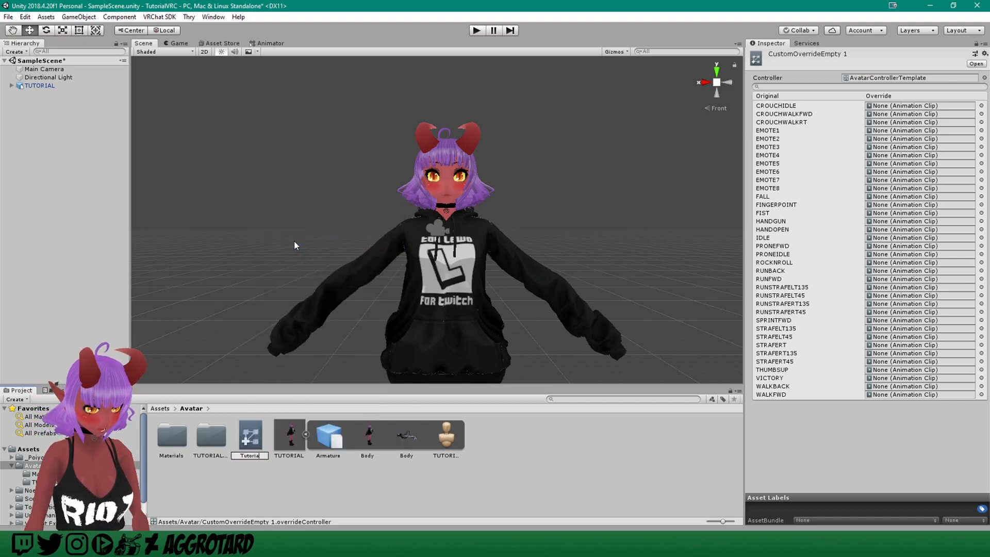
{"action": "type", "text": "l"}
{"action": "key", "text": "Return"}
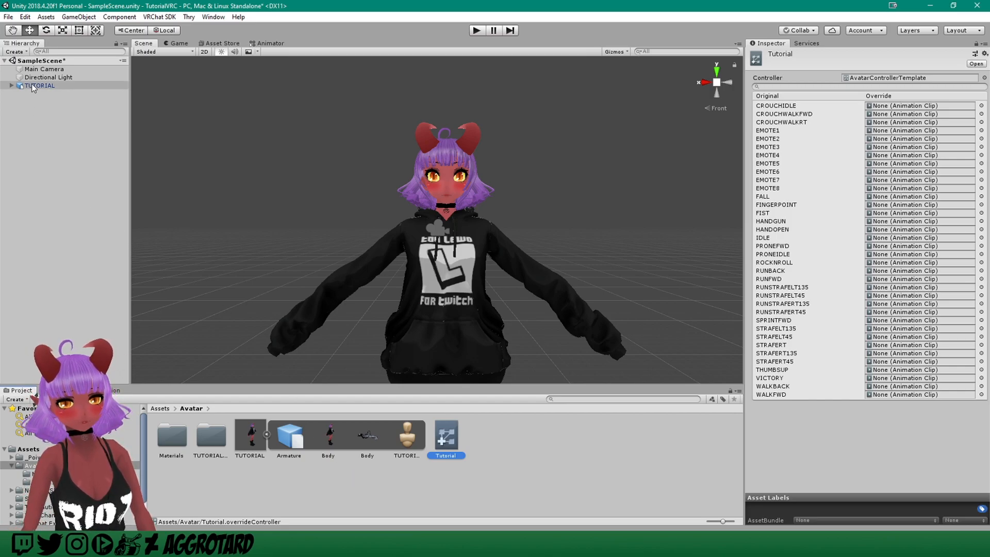
Step: Assign the Tutorial override controller to the TUTORIAL avatar's Animator controller and to its descriptor's Custom Standing Anims
{"action": "left_click", "coordinate": [253, 431]}
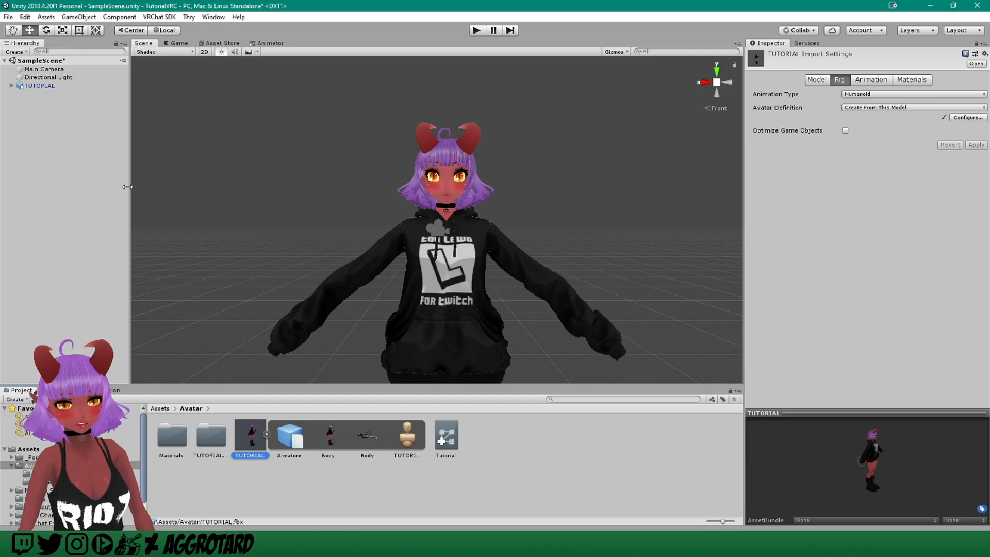
{"action": "left_click", "coordinate": [39, 85]}
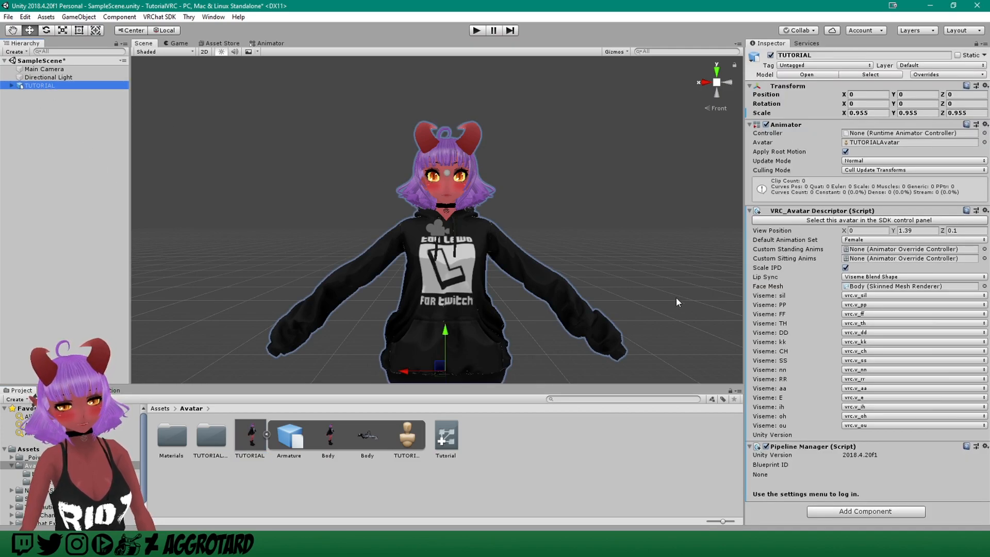
{"action": "left_click_drag", "start_coordinate": [448, 440], "coordinate": [852, 133]}
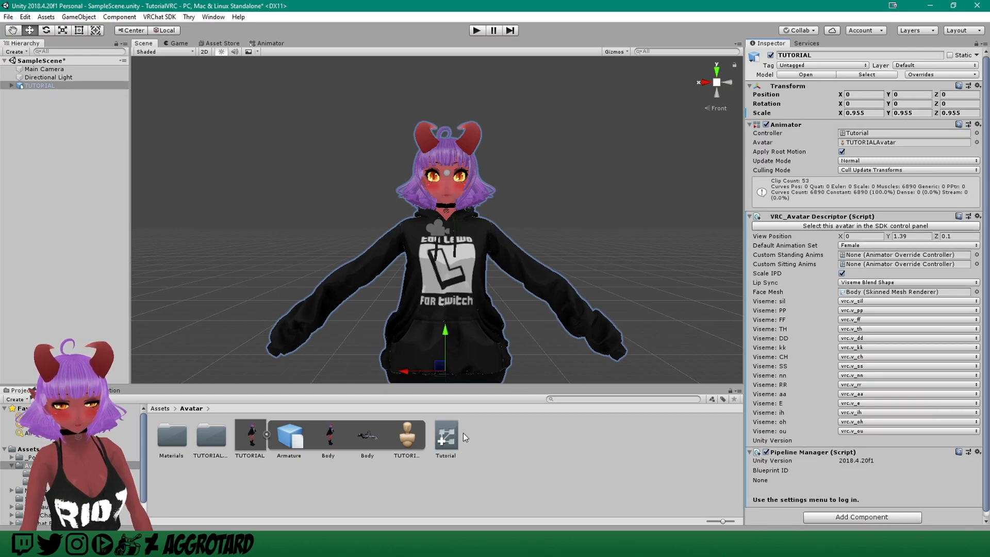
{"action": "left_click_drag", "start_coordinate": [449, 434], "coordinate": [873, 258]}
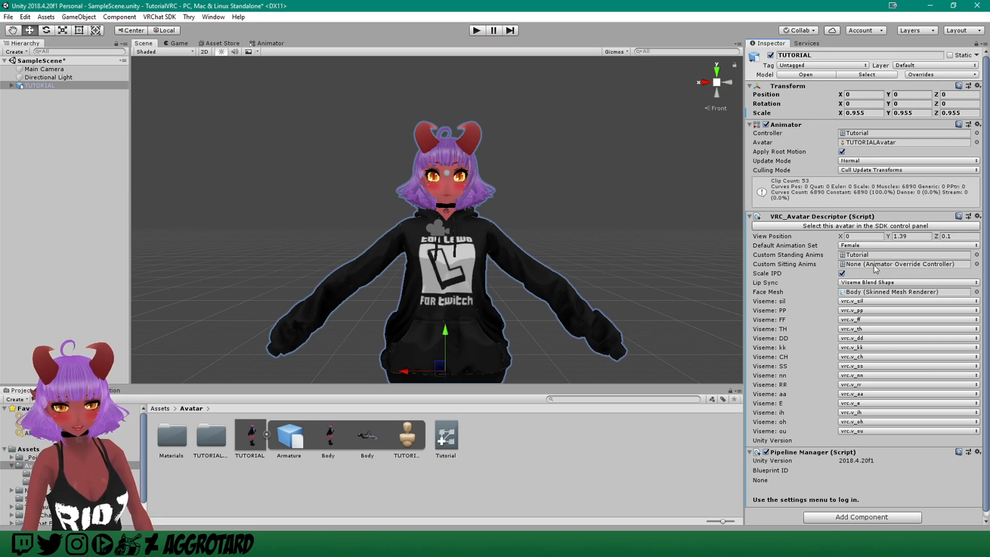
{"action": "left_click", "coordinate": [507, 457]}
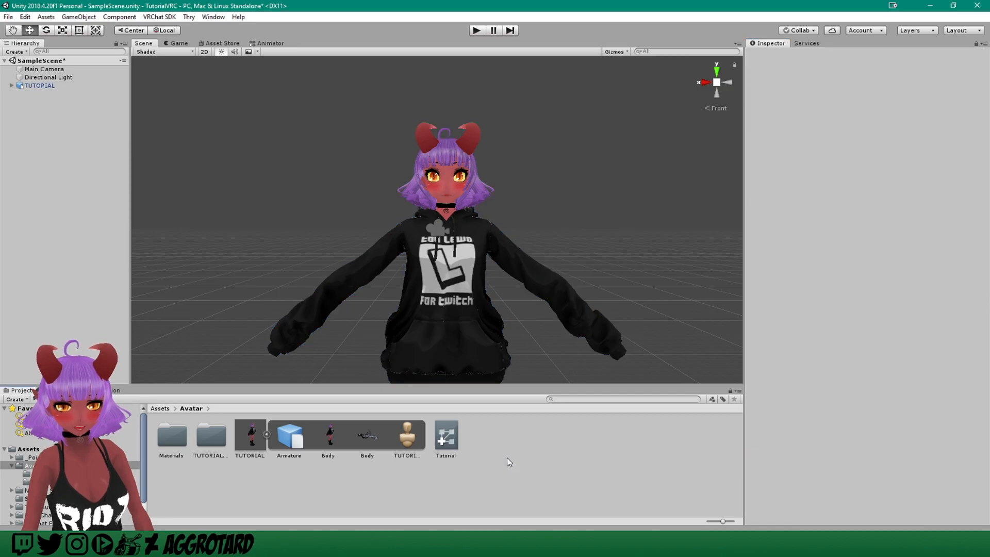
Step: Run the scene in play mode and examine the TUTORIAL avatar's standing animation from the front and the right side
{"action": "left_click", "coordinate": [38, 85]}
{"action": "scroll", "coordinate": [880, 454], "scroll_direction": "down", "scroll_amount": 1}
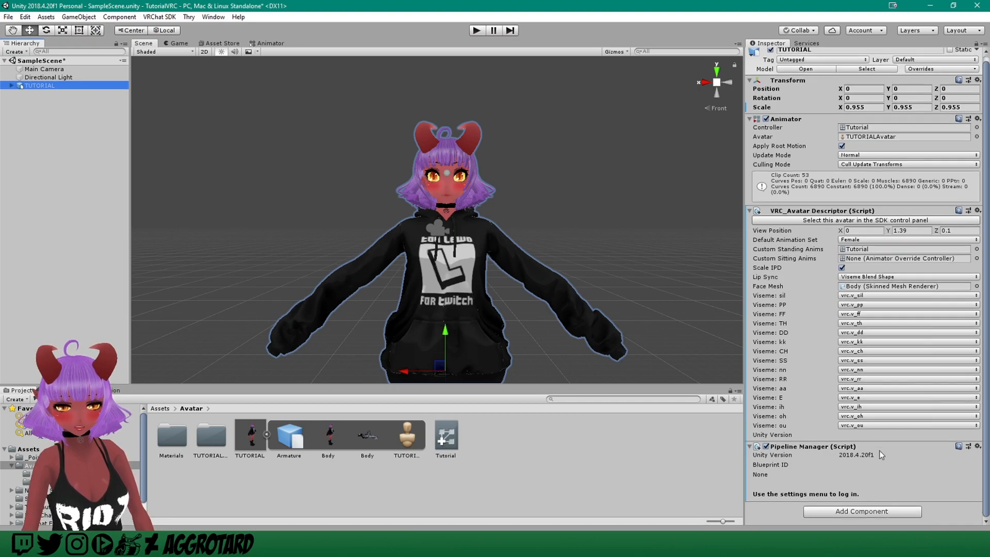
{"action": "scroll", "coordinate": [881, 450], "scroll_direction": "up", "scroll_amount": 1}
{"action": "scroll", "coordinate": [880, 450], "scroll_direction": "down", "scroll_amount": 1}
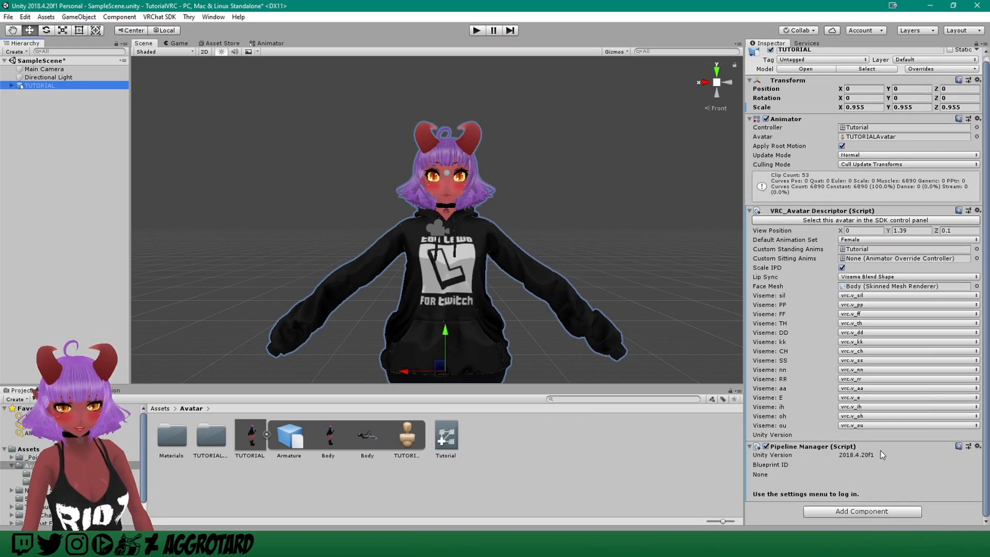
{"action": "left_click", "coordinate": [478, 30]}
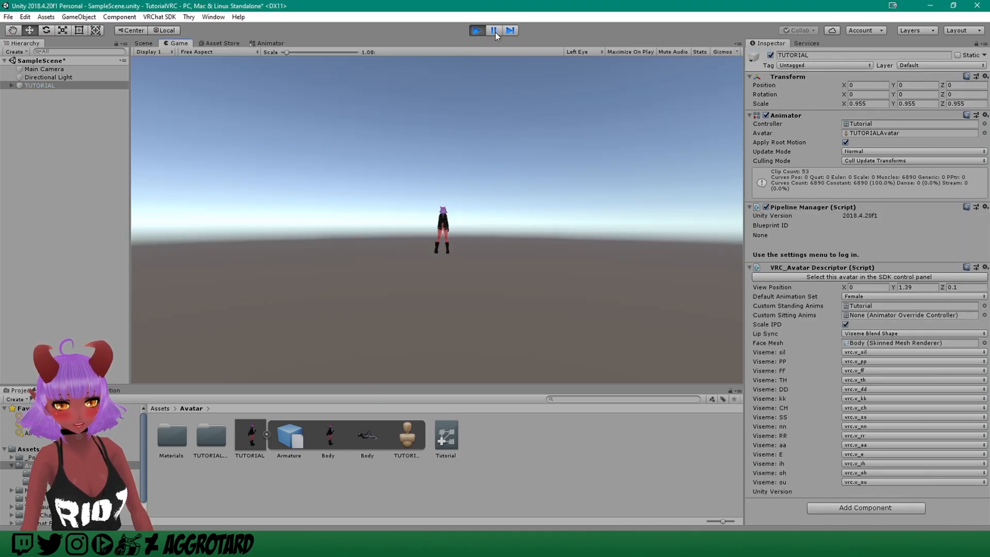
{"action": "left_click", "coordinate": [143, 44]}
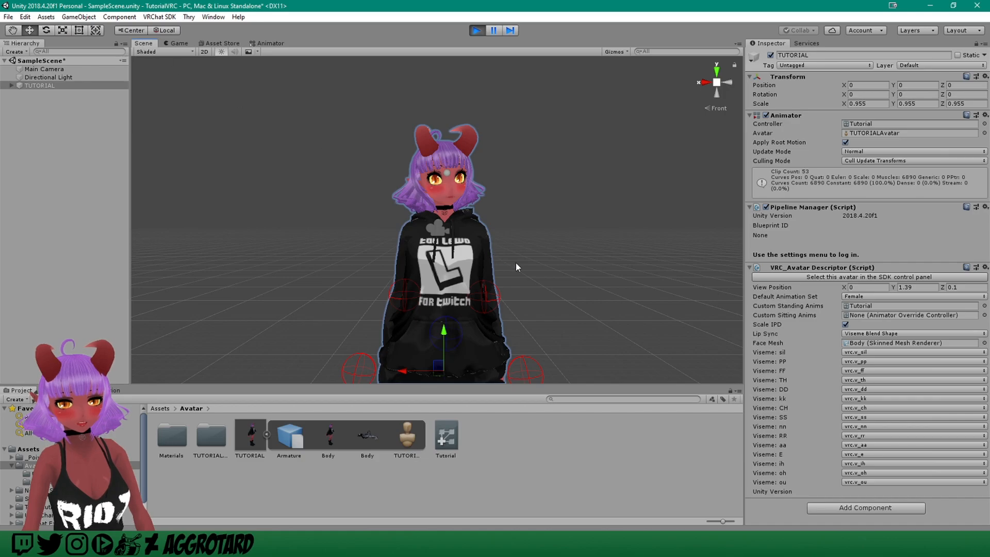
{"action": "scroll", "coordinate": [515, 222], "scroll_direction": "down", "scroll_amount": 5}
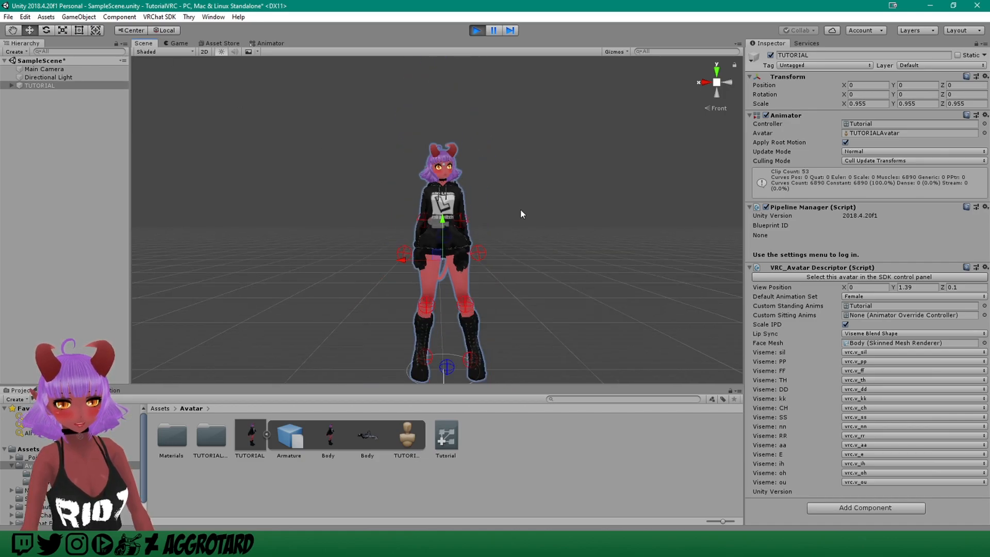
{"action": "scroll", "coordinate": [518, 208], "scroll_direction": "up", "scroll_amount": 3}
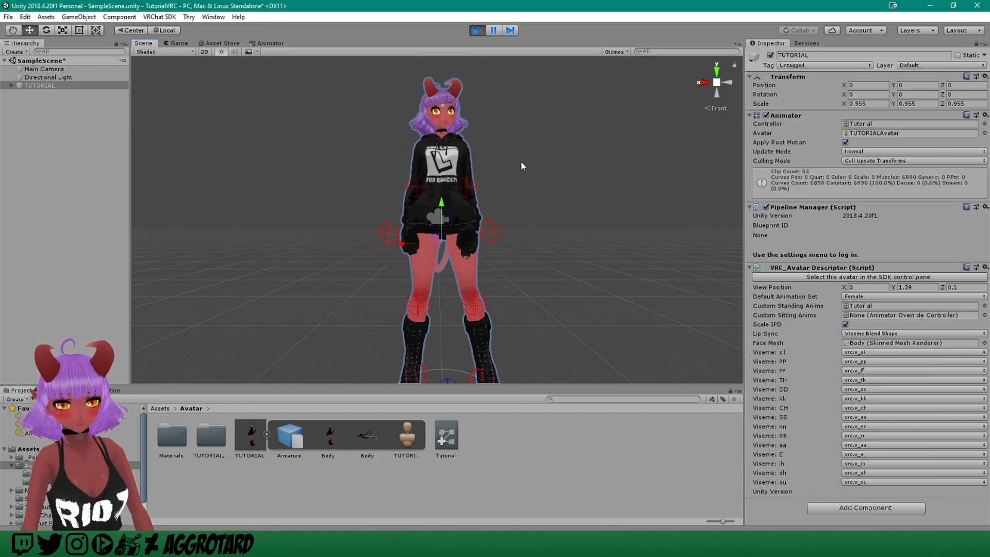
{"action": "left_click", "coordinate": [705, 84]}
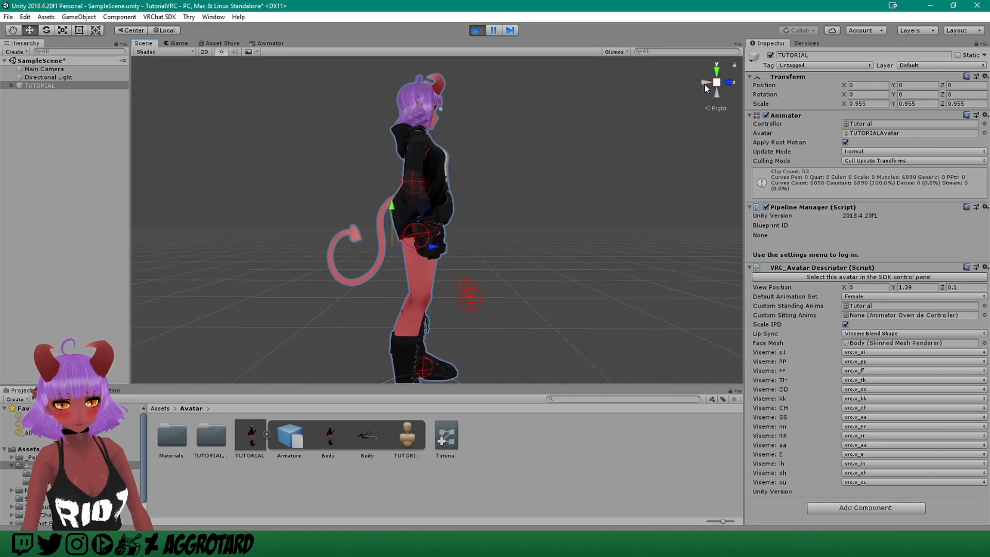
{"action": "left_click", "coordinate": [704, 84]}
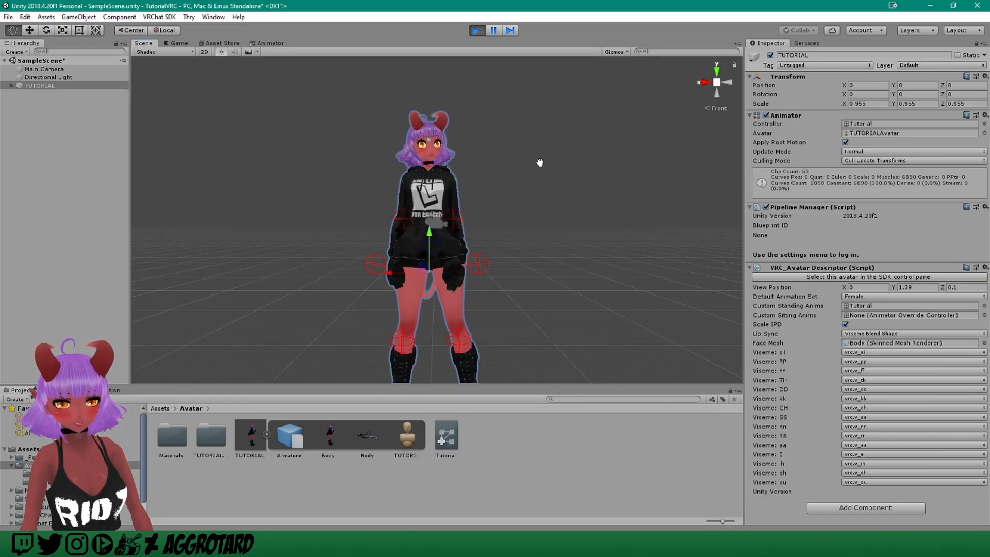
{"action": "scroll", "coordinate": [424, 118], "scroll_direction": "up", "scroll_amount": 5}
{"action": "scroll", "coordinate": [424, 117], "scroll_direction": "up", "scroll_amount": 2}
{"action": "scroll", "coordinate": [485, 237], "scroll_direction": "down", "scroll_amount": 8}
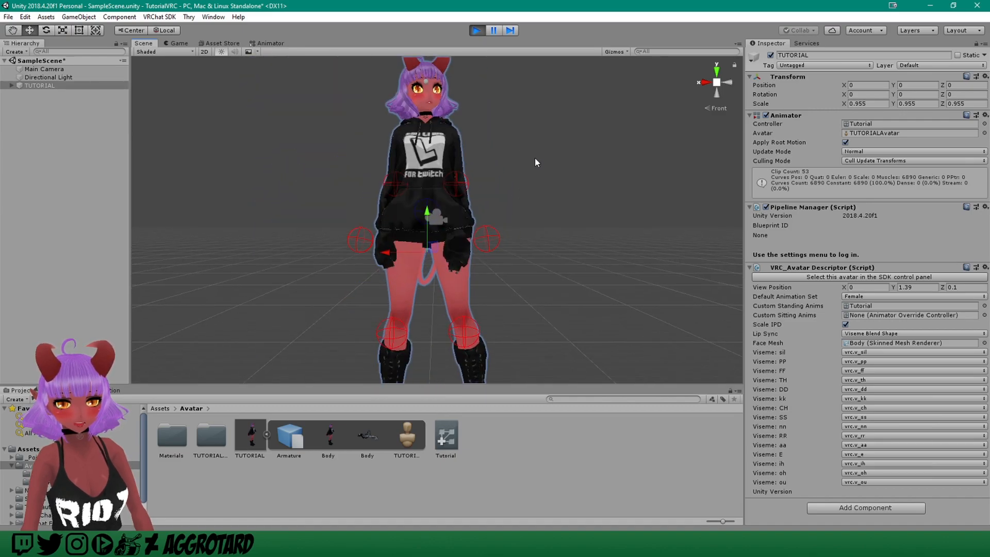
Step: Exit play mode and reframe the avatar in the Scene view in perspective
{"action": "left_click", "coordinate": [476, 30]}
{"action": "middle_click_drag", "start_coordinate": [478, 178], "coordinate": [484, 227]}
{"action": "right_click_drag", "start_coordinate": [522, 175], "coordinate": [522, 150]}
{"action": "scroll", "coordinate": [521, 152], "scroll_direction": "down", "scroll_amount": 2}
{"action": "scroll", "coordinate": [520, 152], "scroll_direction": "up", "scroll_amount": 2}
{"action": "mouse_move", "coordinate": [519, 148]}
{"action": "middle_mouse_down"}
{"action": "mouse_move", "coordinate": [517, 164]}
{"action": "mouse_move", "coordinate": [512, 141]}
{"action": "middle_mouse_up"}
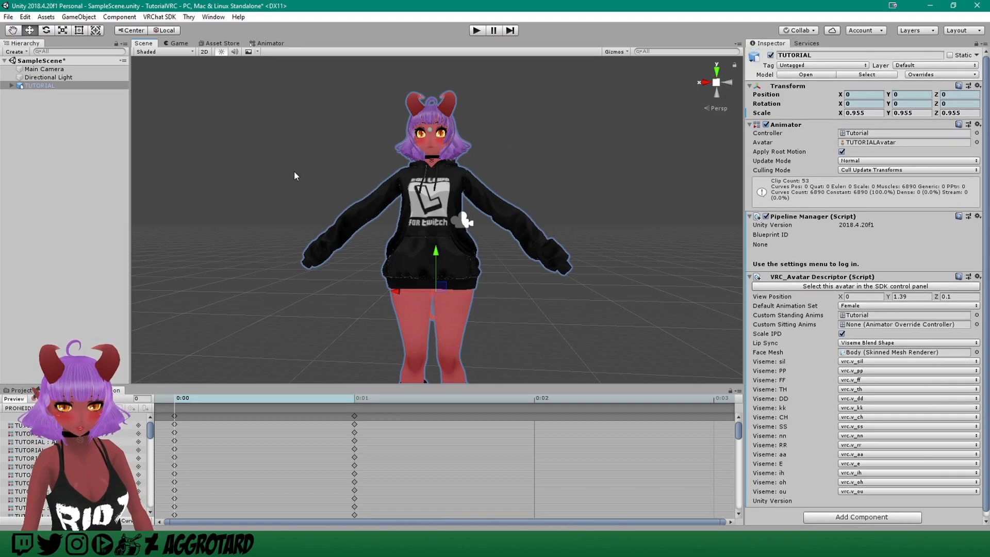
Step: Open the VRChat SDK control panel, sign in with the stored account, and show the avatar's Builder checks
{"action": "left_click", "coordinate": [160, 17]}
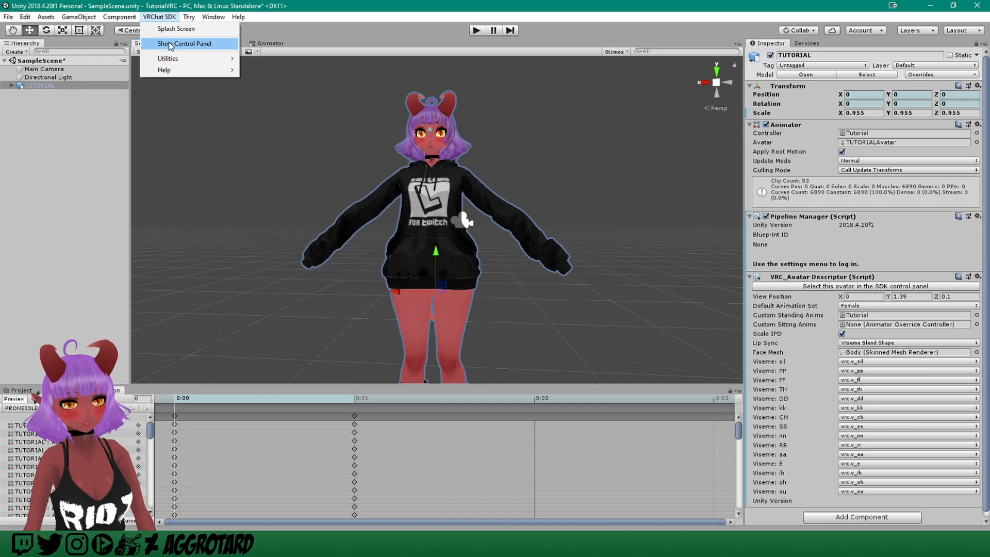
{"action": "left_click", "coordinate": [169, 44]}
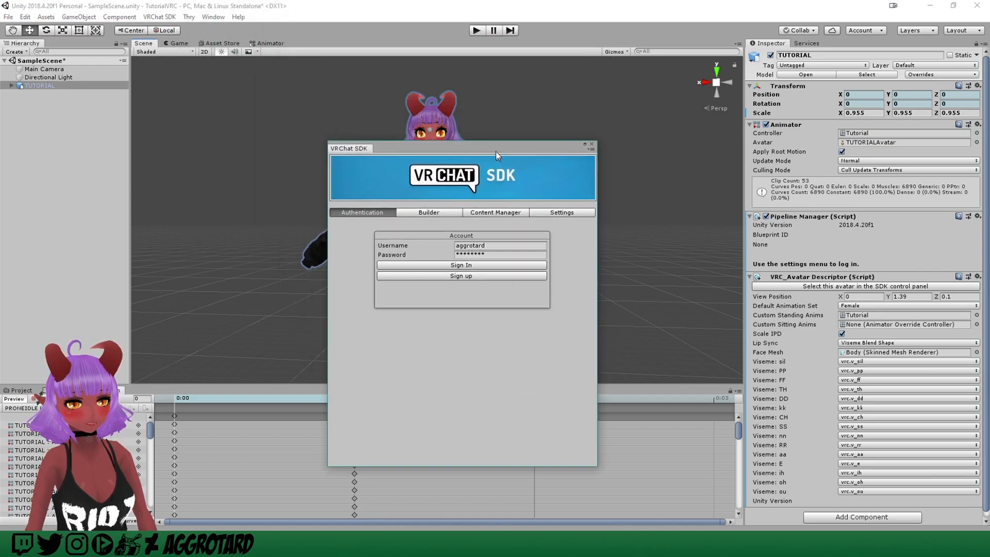
{"action": "left_click_drag", "start_coordinate": [498, 156], "coordinate": [481, 126]}
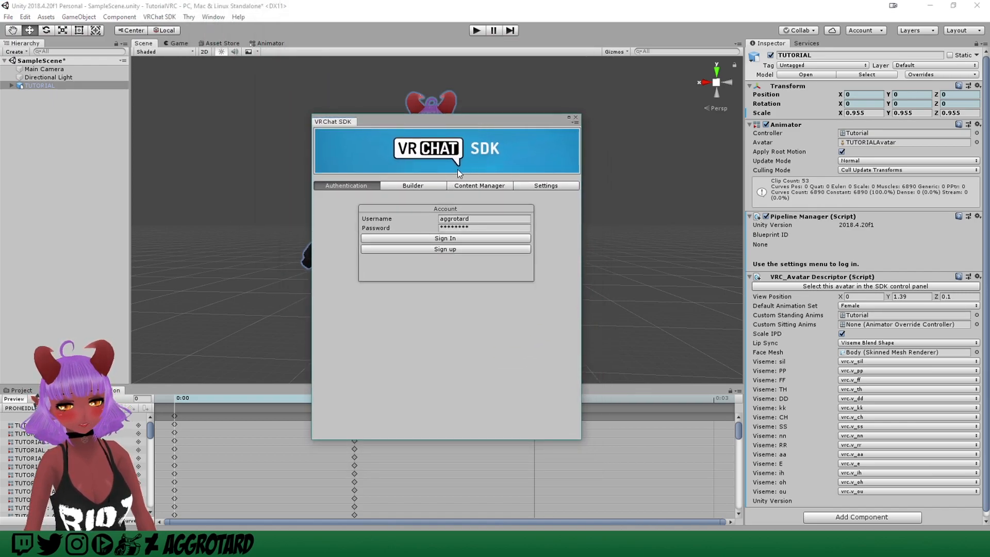
{"action": "left_click", "coordinate": [388, 239]}
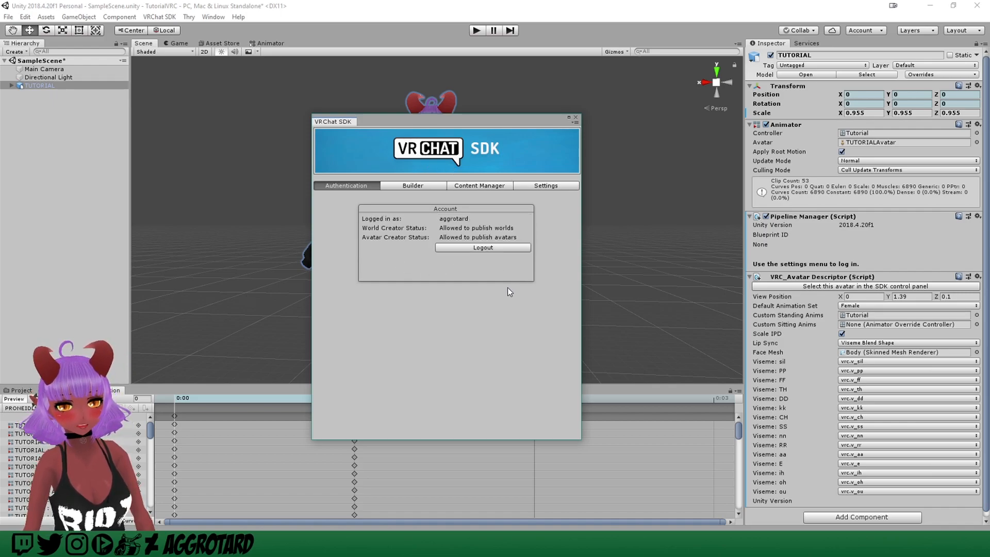
{"action": "left_click", "coordinate": [428, 186]}
{"action": "left_click_drag", "start_coordinate": [402, 124], "coordinate": [298, 54]}
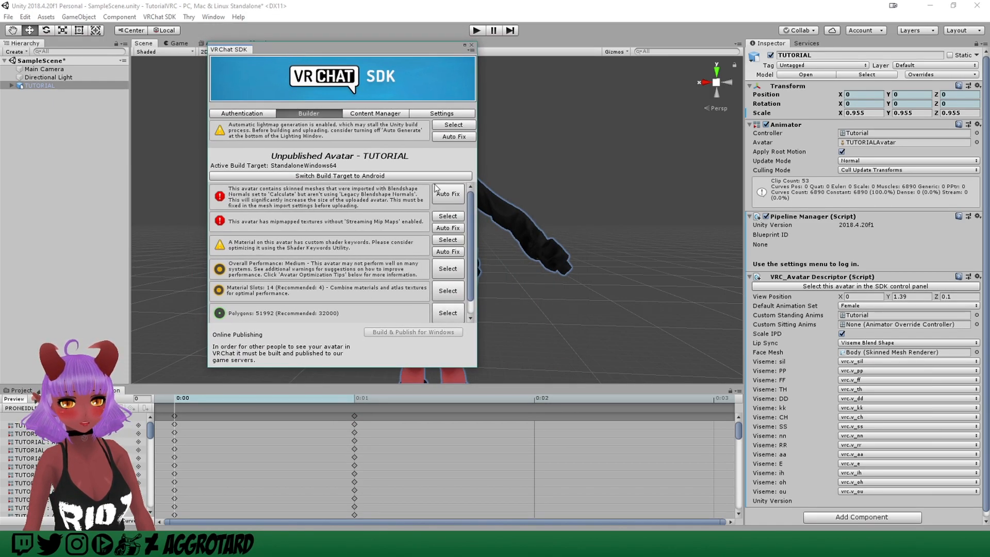
Step: Auto-fix the Builder's lightmap generation, blendshape normals and streaming mip maps issues, closing the Lighting window
{"action": "scroll", "coordinate": [315, 286], "scroll_direction": "down", "scroll_amount": 1}
{"action": "scroll", "coordinate": [315, 287], "scroll_direction": "up", "scroll_amount": 1}
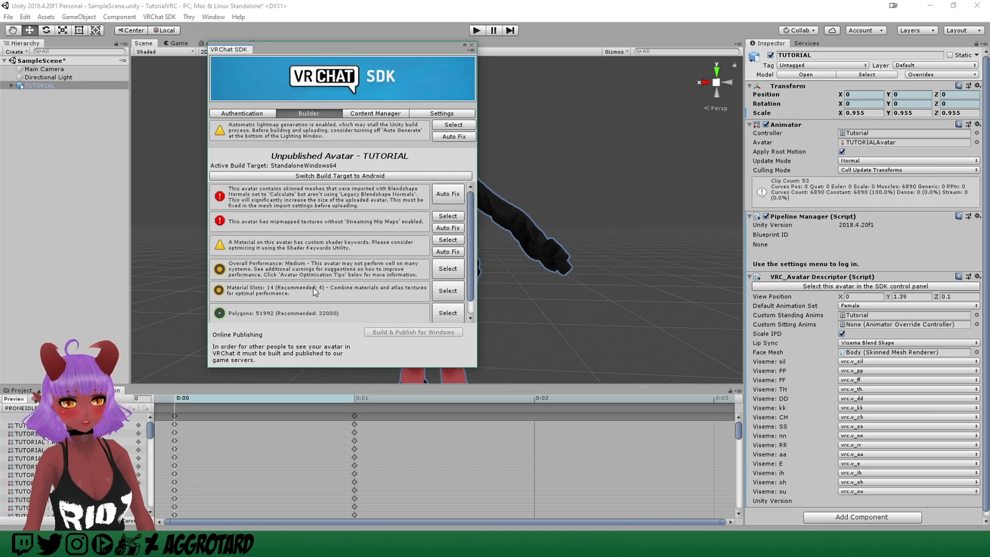
{"action": "left_click", "coordinate": [448, 138]}
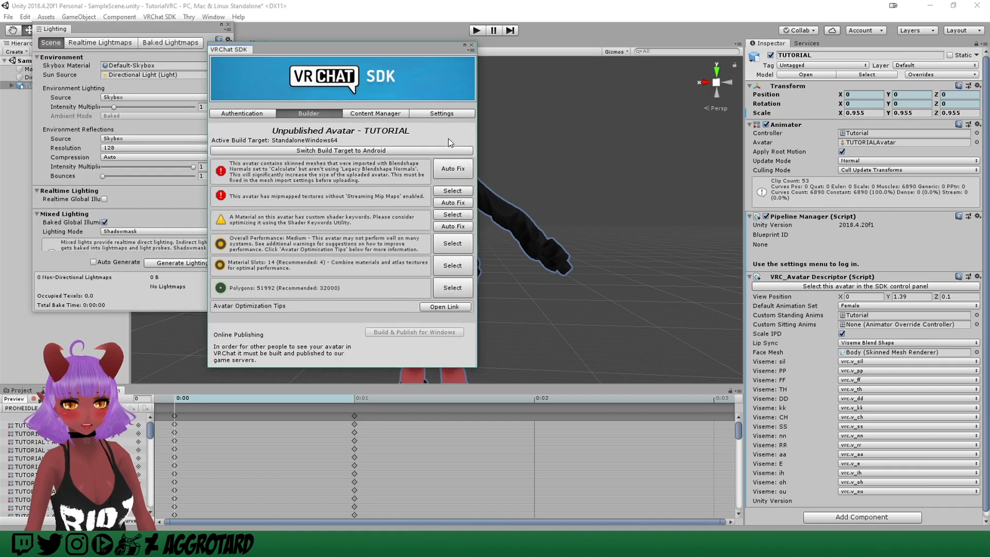
{"action": "left_click", "coordinate": [229, 24]}
{"action": "left_click", "coordinate": [453, 168]}
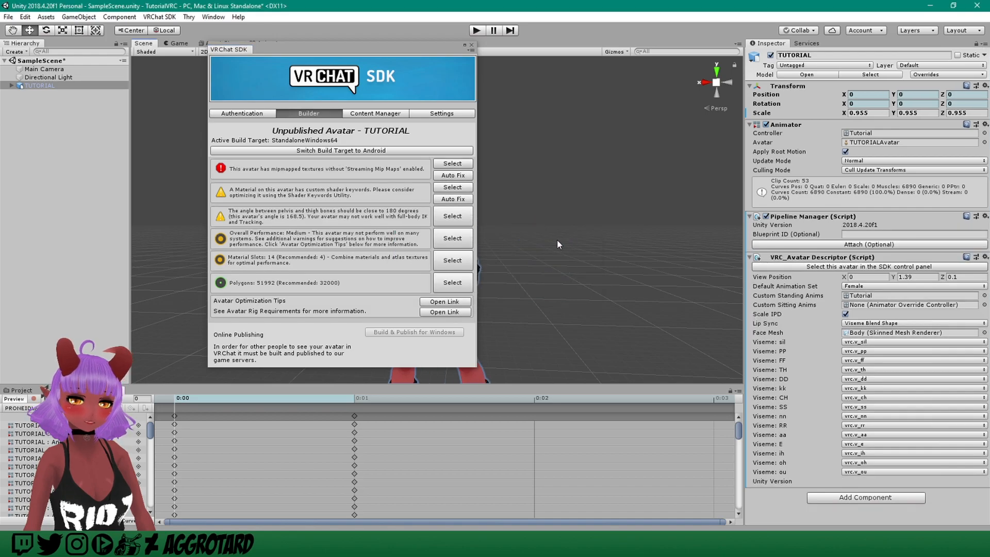
{"action": "left_click", "coordinate": [456, 177]}
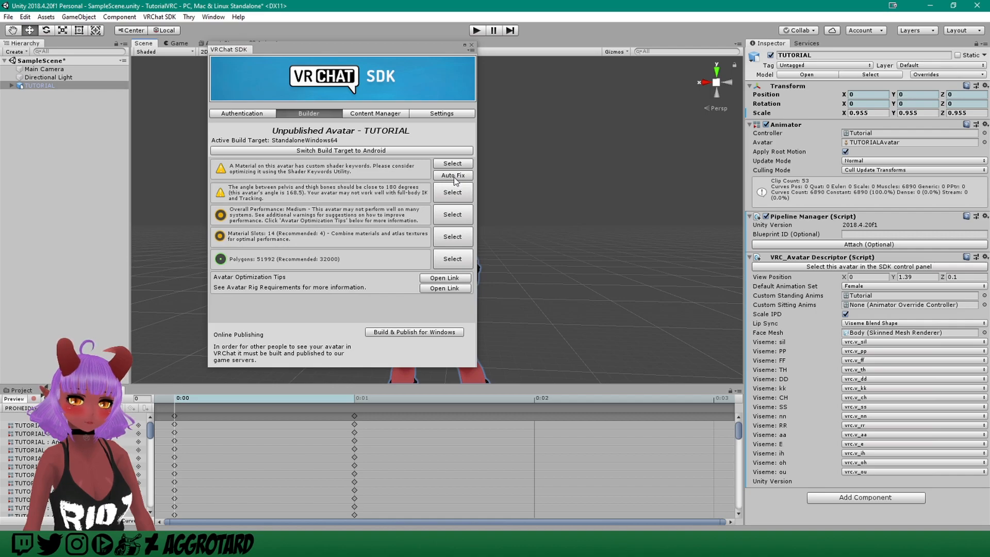
Step: Examine which TUTORIAL materials use custom shader keywords in the Shader Keywords Utility and close it
{"action": "left_click", "coordinate": [453, 176]}
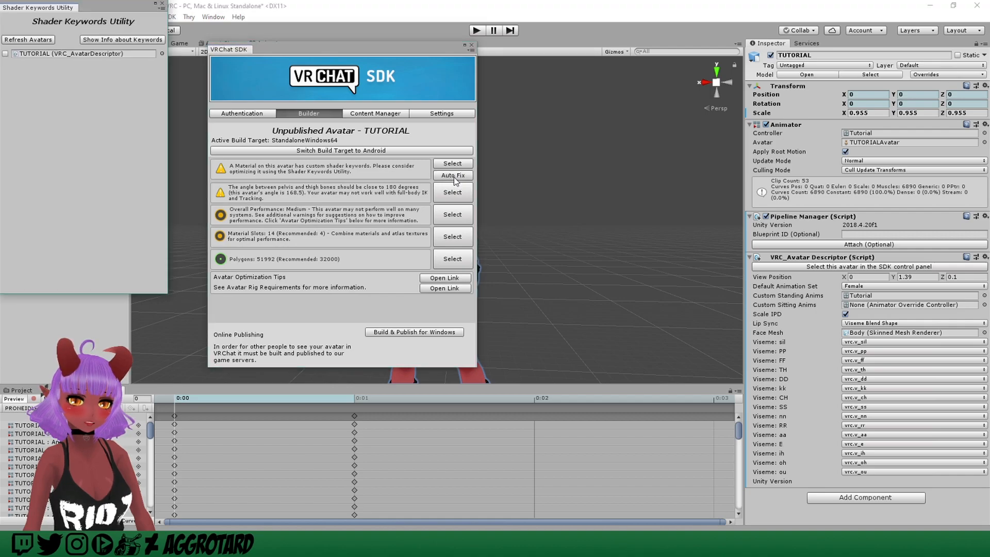
{"action": "left_click", "coordinate": [162, 4]}
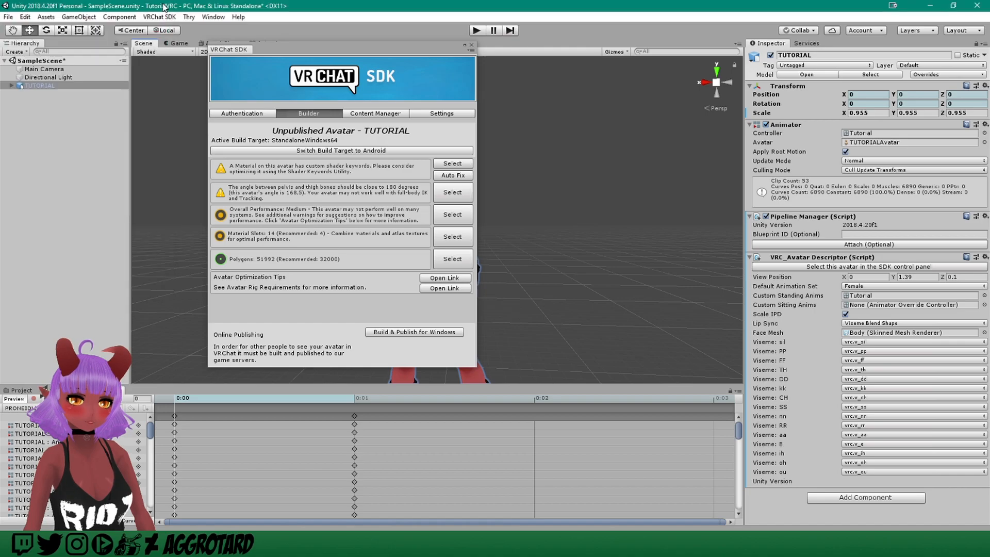
{"action": "left_click", "coordinate": [453, 176]}
{"action": "left_click", "coordinate": [5, 54]}
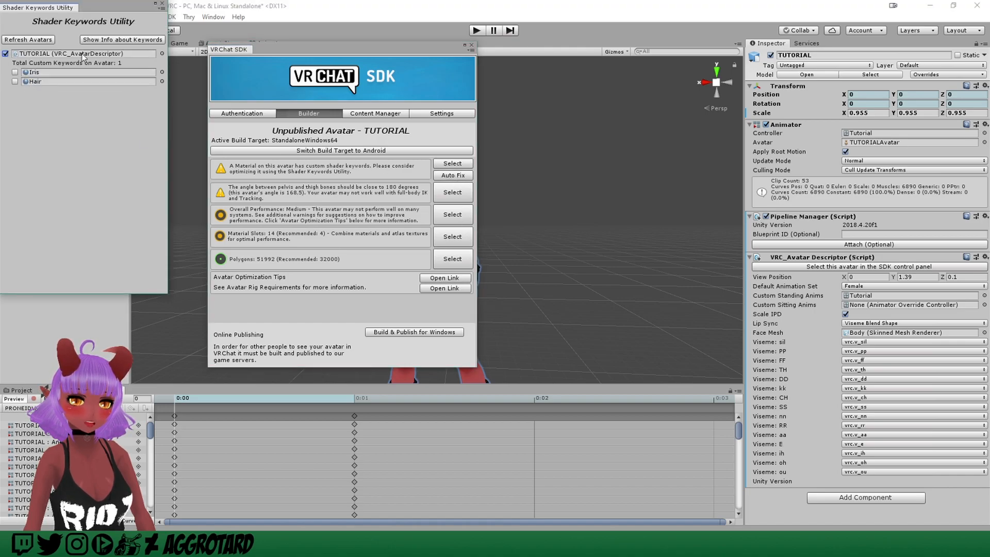
{"action": "left_click", "coordinate": [162, 4]}
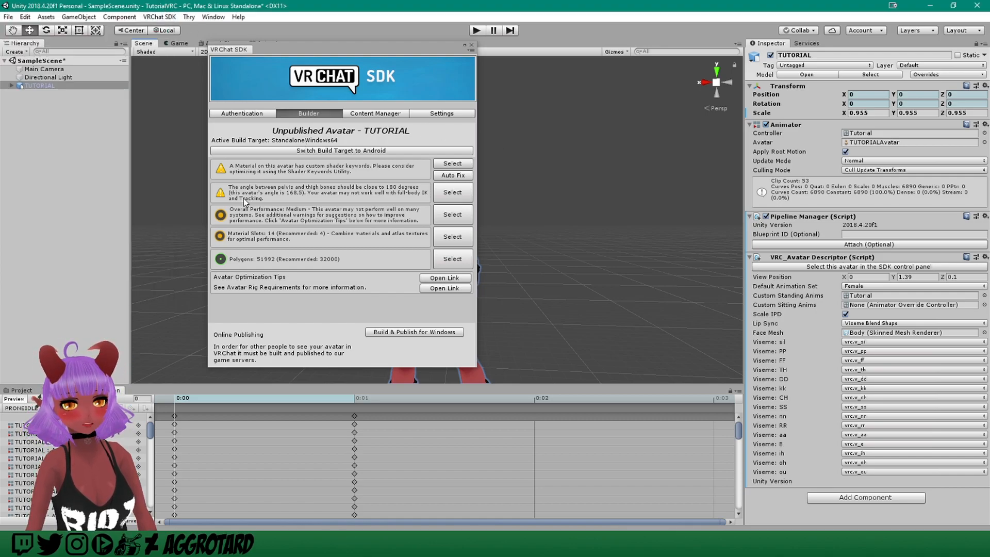
Step: Move the VRChat SDK window clear of the avatar so its pose and the Builder warnings can be viewed together
{"action": "left_click_drag", "start_coordinate": [379, 50], "coordinate": [669, 66]}
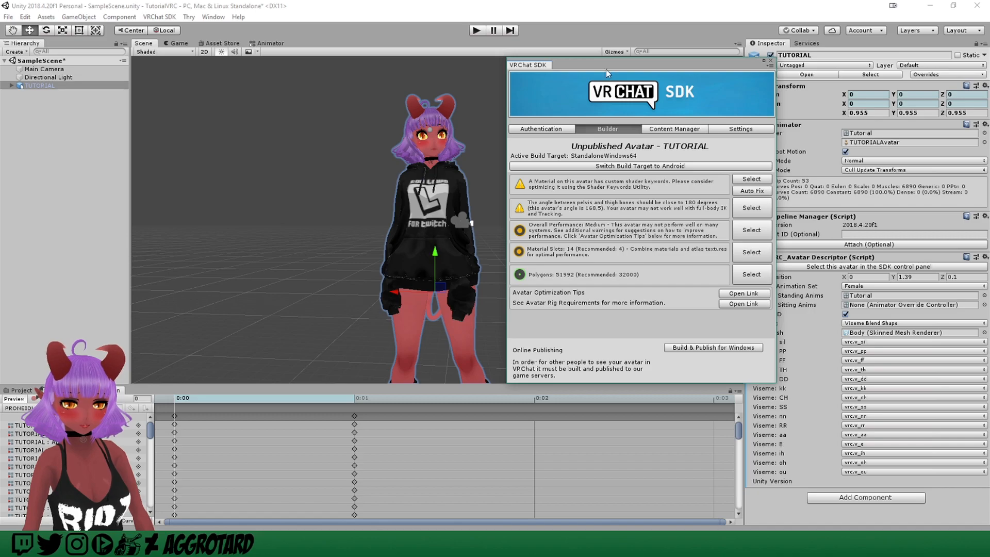
{"action": "left_click_drag", "start_coordinate": [606, 71], "coordinate": [167, 70]}
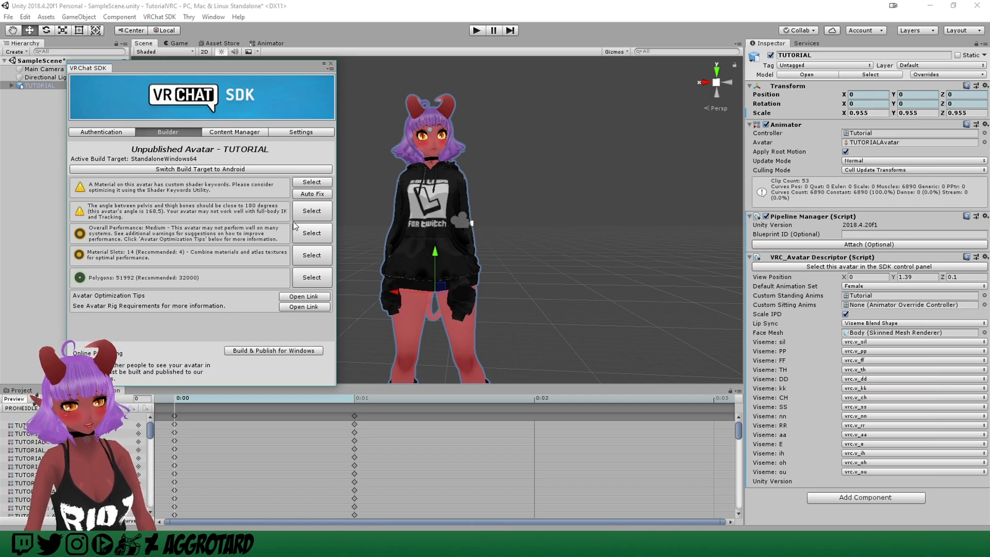
{"action": "left_click_drag", "start_coordinate": [208, 71], "coordinate": [197, 69]}
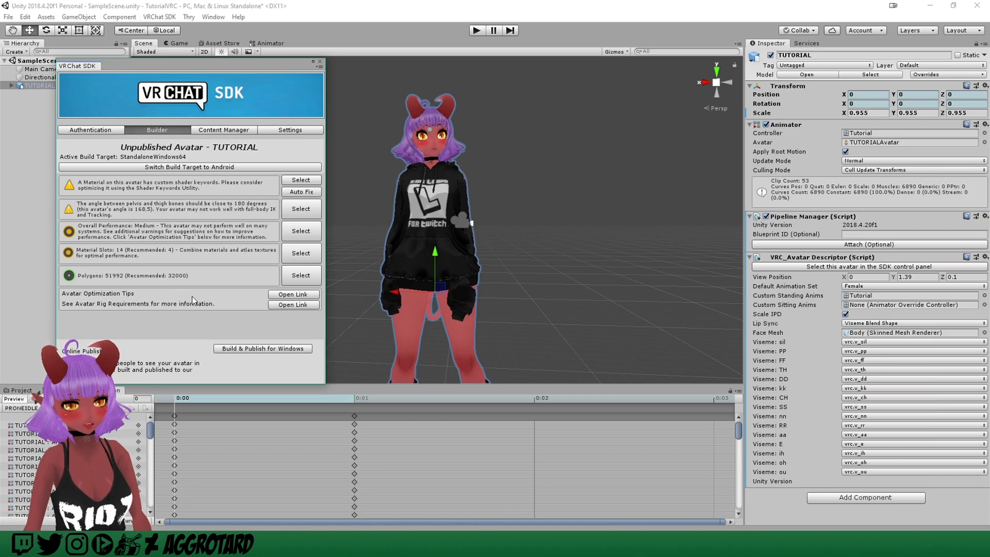
Step: Build and publish the avatar for Windows, and name it Tutorial in the New Avatar form
{"action": "left_click", "coordinate": [250, 349]}
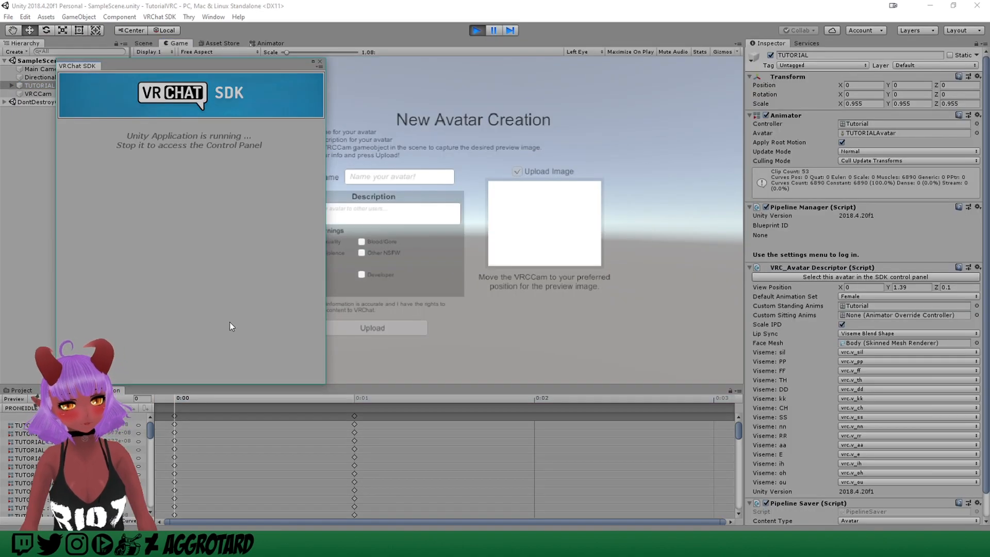
{"action": "left_click_drag", "start_coordinate": [228, 64], "coordinate": [304, 0]}
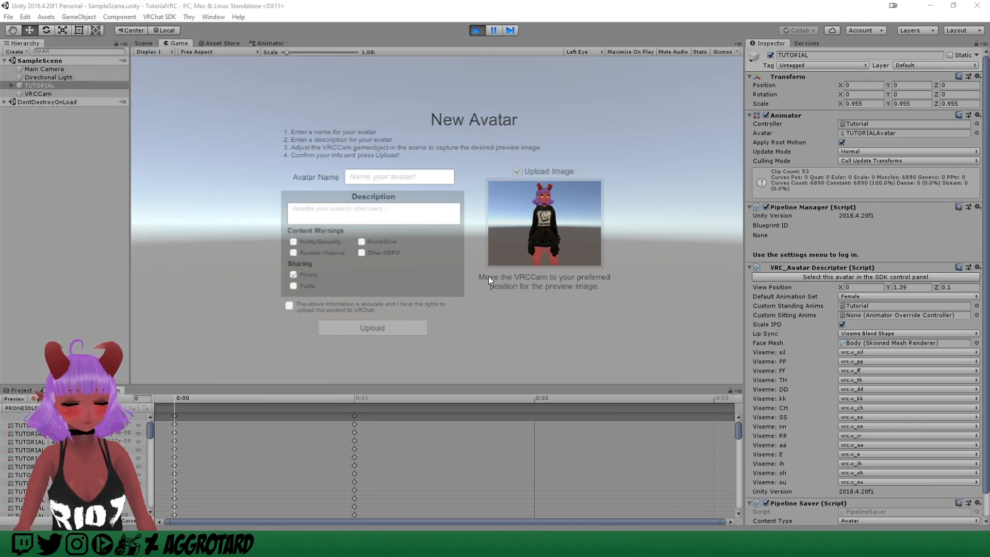
{"action": "left_click", "coordinate": [367, 177]}
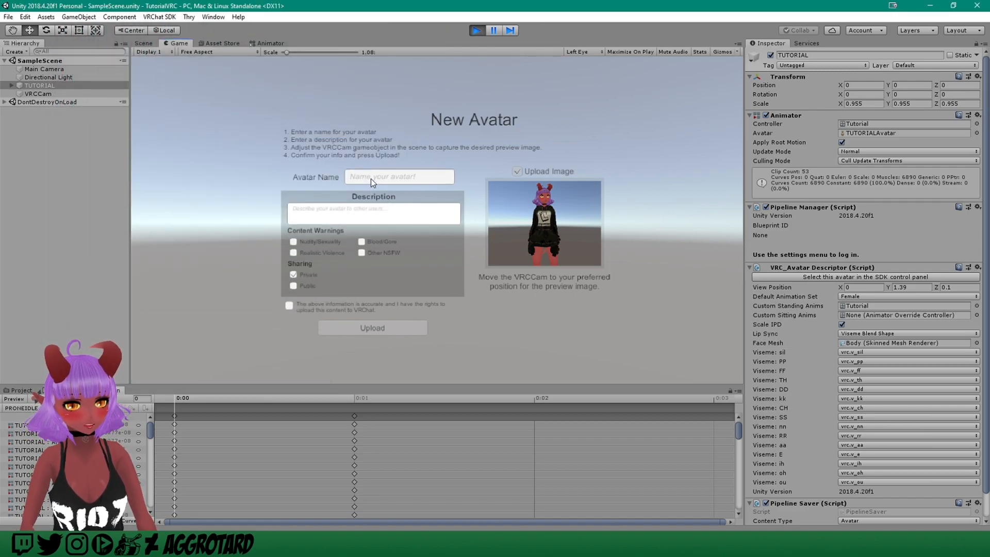
{"action": "type", "text": "Tutorial"}
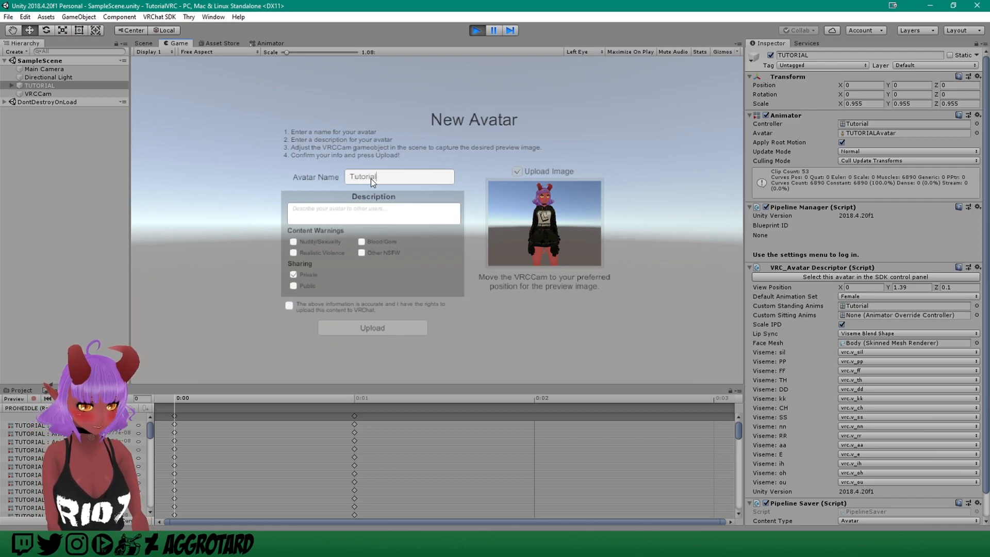
{"action": "left_click", "coordinate": [332, 211]}
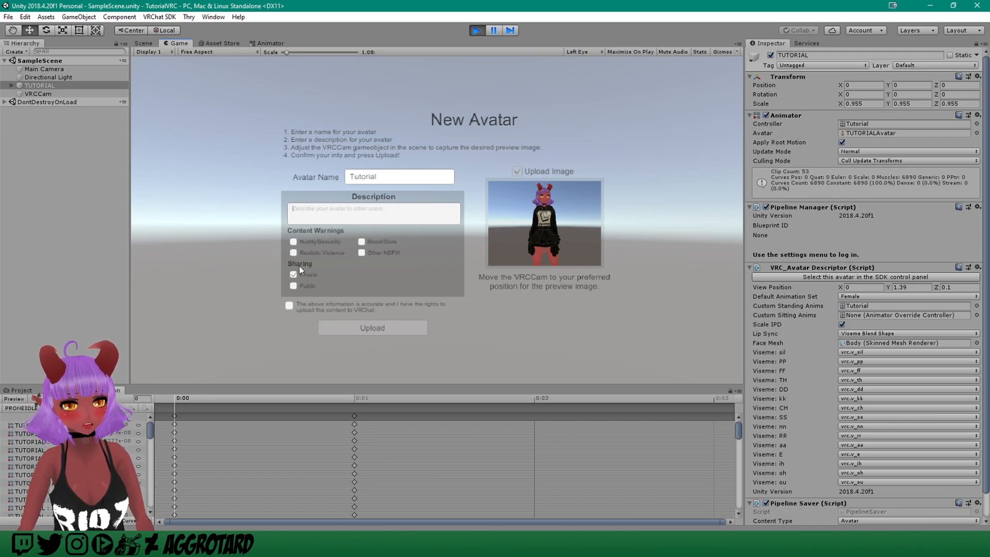
{"action": "left_click", "coordinate": [294, 286]}
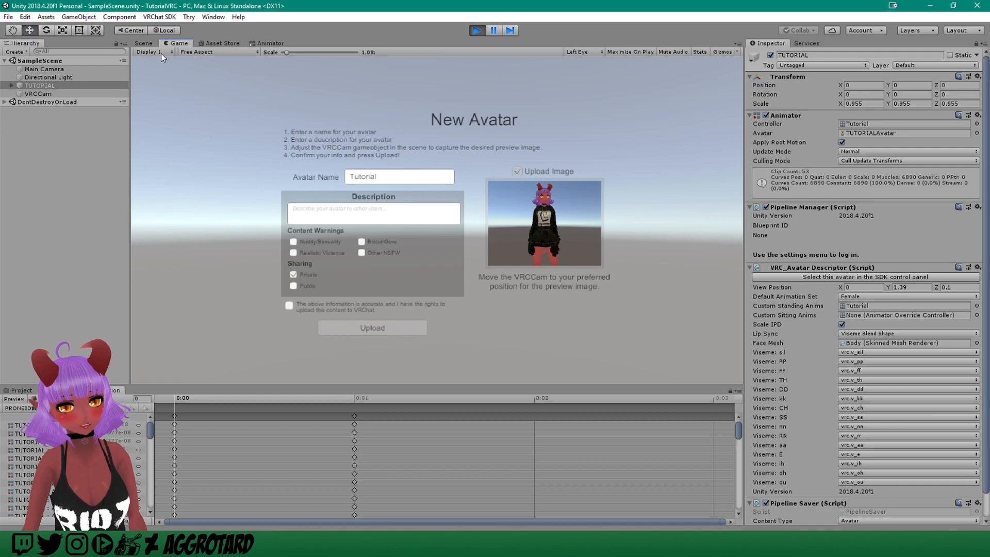
Step: Move the VRCCam in the scene to about Y 1.302 and Z 0.445 to frame the avatar's head and chest
{"action": "left_click", "coordinate": [143, 43]}
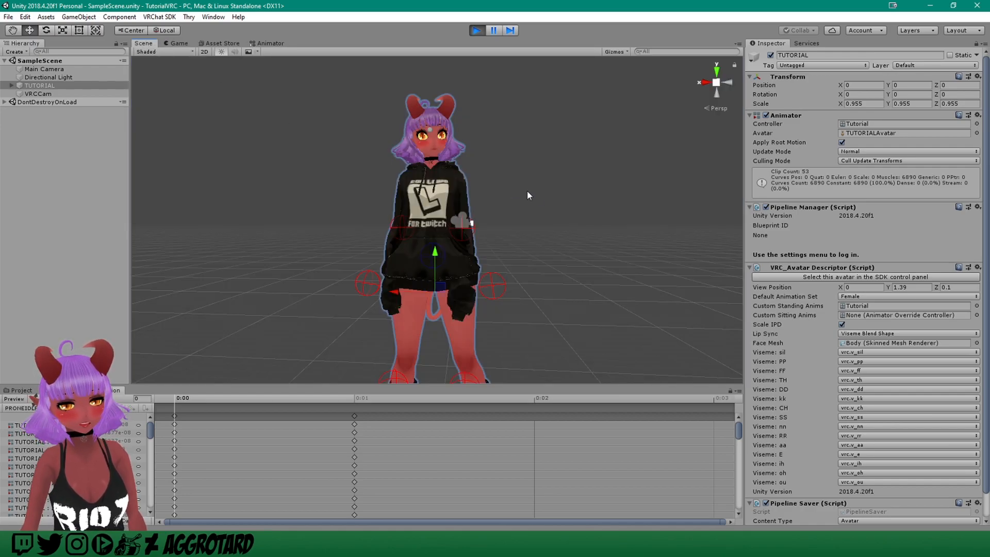
{"action": "left_click", "coordinate": [705, 84]}
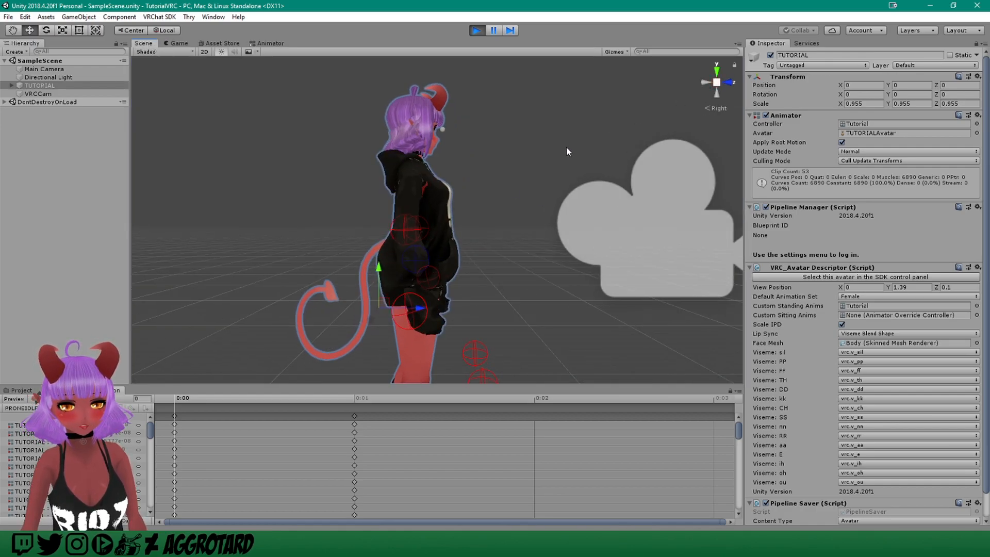
{"action": "left_click", "coordinate": [651, 236]}
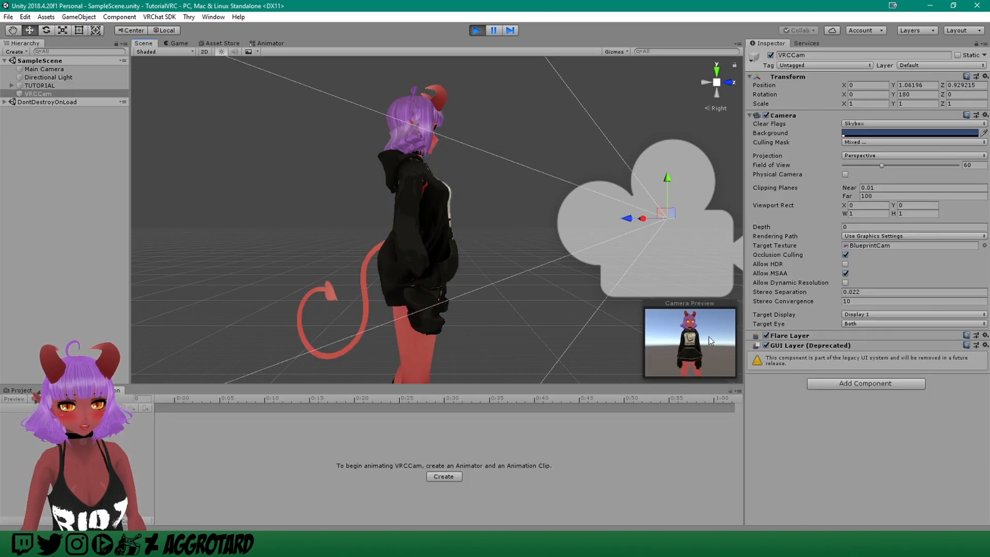
{"action": "left_click_drag", "start_coordinate": [668, 179], "coordinate": [662, 116]}
{"action": "left_click_drag", "start_coordinate": [627, 154], "coordinate": [499, 149]}
Step: Angle the VRCCam by rotating it to about 162° on Y and shift it sideways to about X -0.111, Z 0.409
{"action": "left_click", "coordinate": [711, 85]}
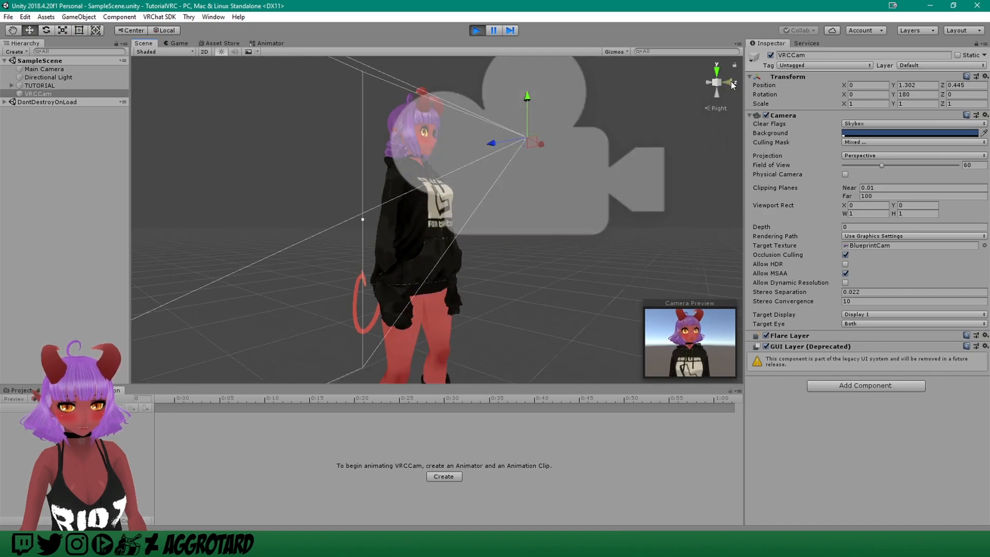
{"action": "left_click", "coordinate": [46, 29]}
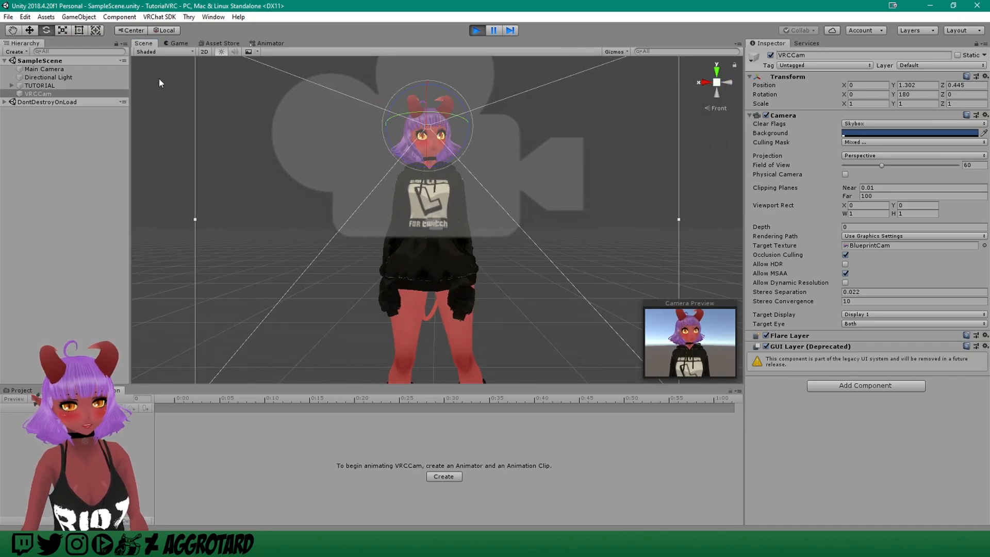
{"action": "left_click_drag", "start_coordinate": [404, 121], "coordinate": [497, 123]}
{"action": "key", "text": "w"}
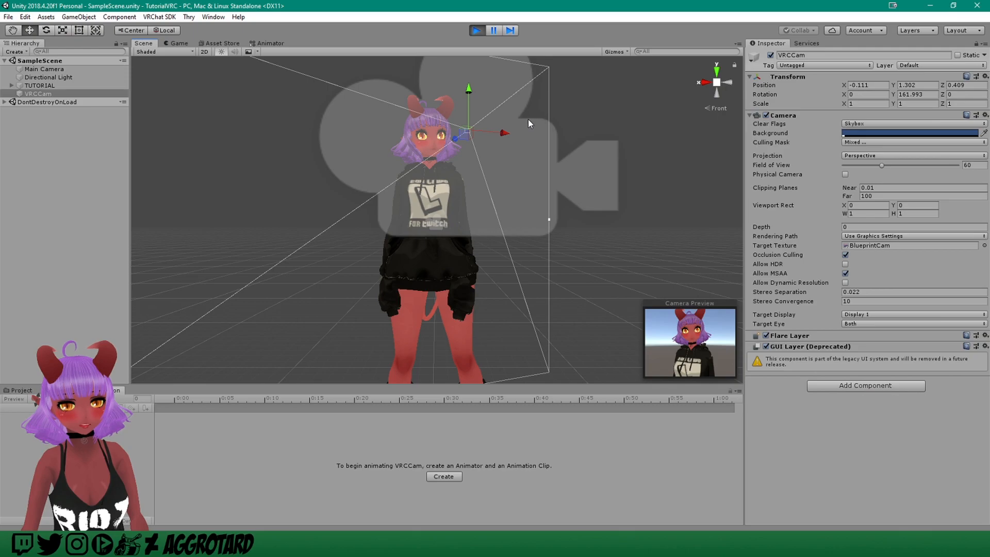
Step: Confirm the content rights statement in the New Avatar form and upload the avatar
{"action": "left_click", "coordinate": [176, 43]}
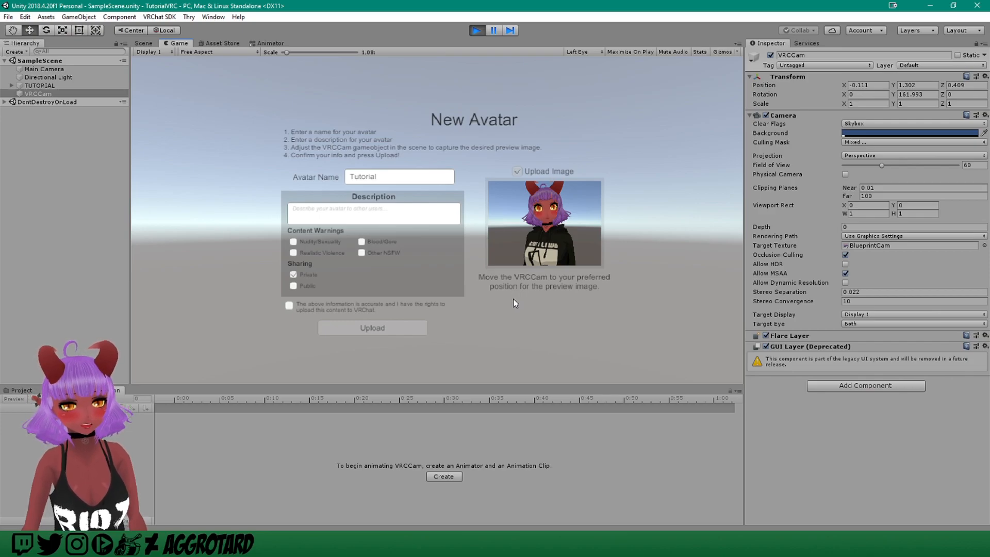
{"action": "left_click", "coordinate": [289, 305]}
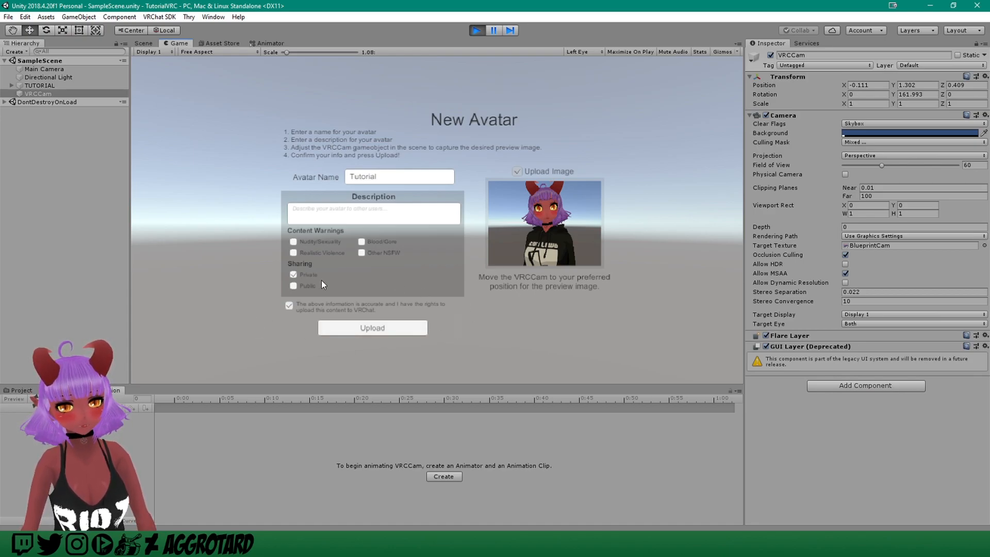
{"action": "left_click", "coordinate": [385, 329]}
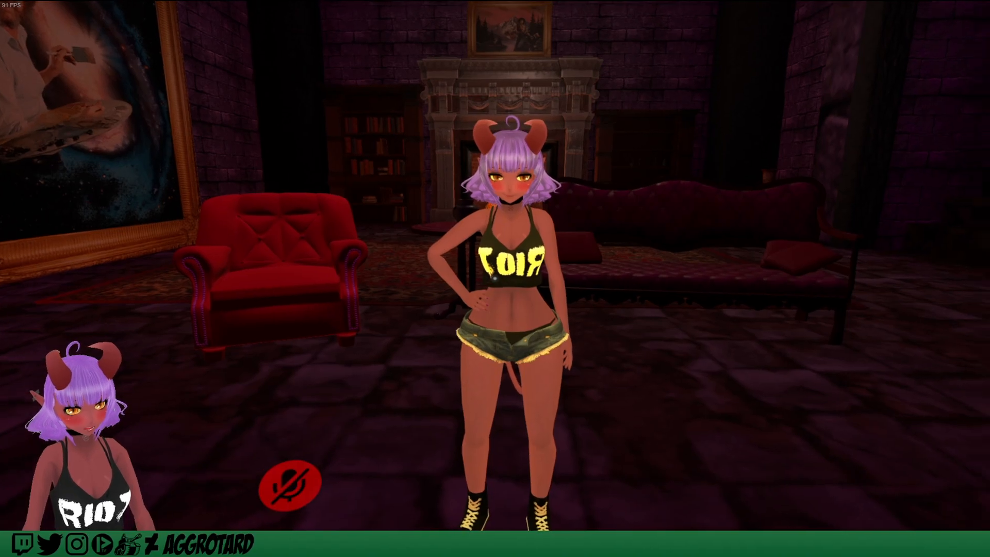
Step: Switch to VRChat and change the worn avatar to Tutorial from My Creations
{"action": "key", "text": "Escape"}
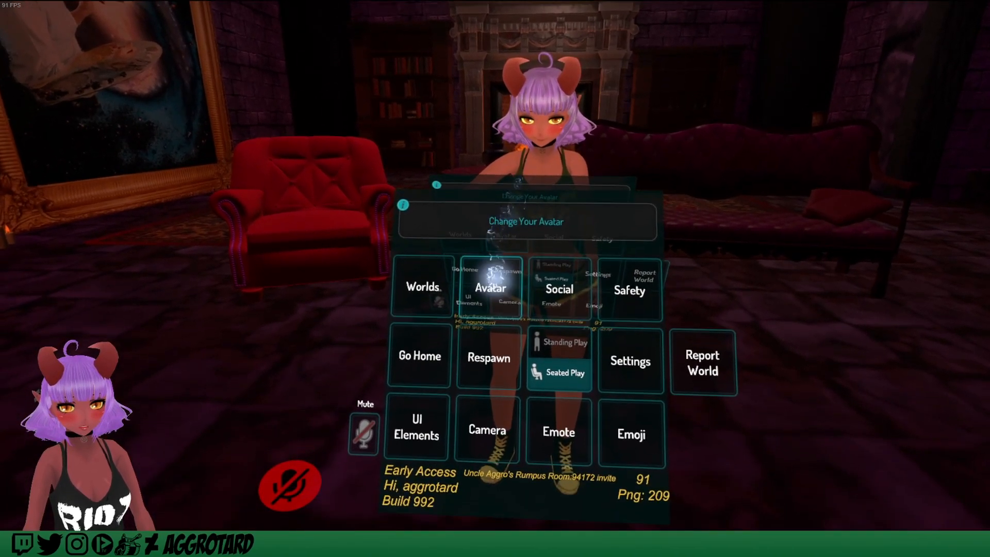
{"action": "left_click", "coordinate": [490, 281]}
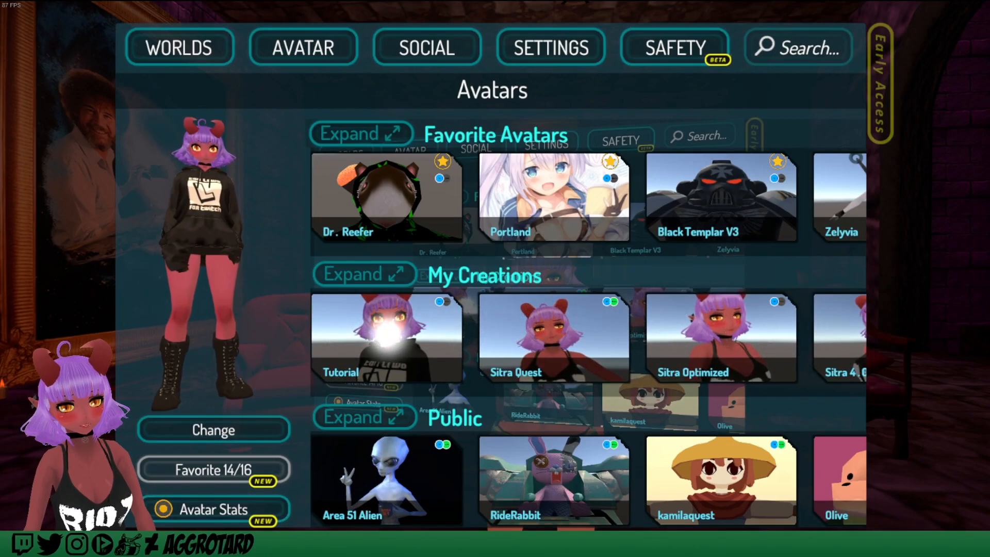
{"action": "left_click", "coordinate": [223, 427]}
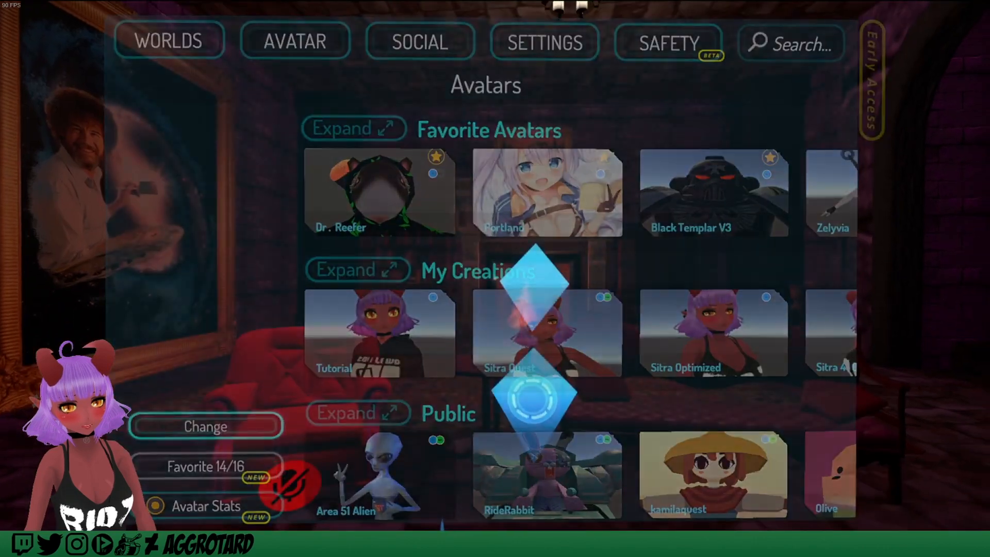
Step: Walk the Tutorial avatar back and forth and sideways in the world to check its idle and walking animations
{"action": "key", "text": "w"}
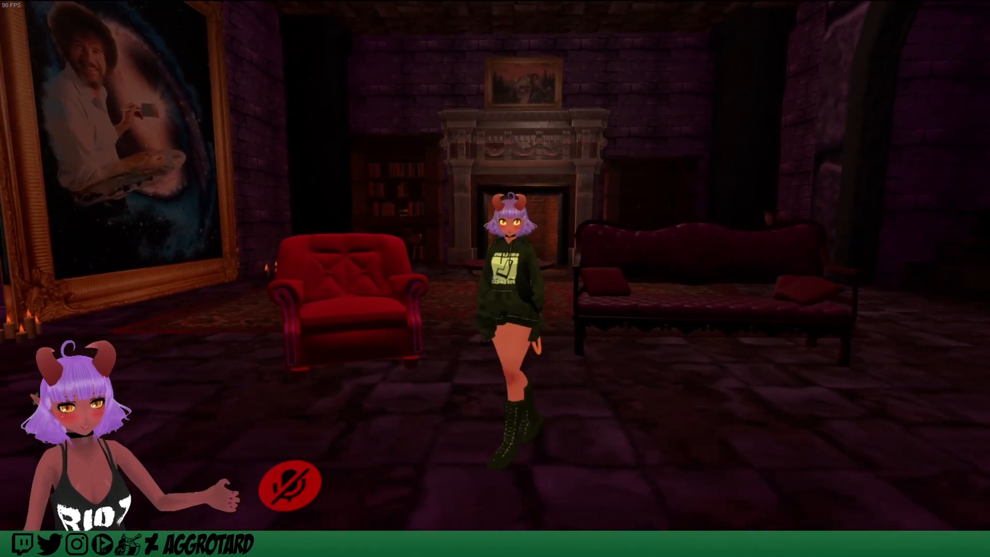
{"action": "key", "text": "s"}
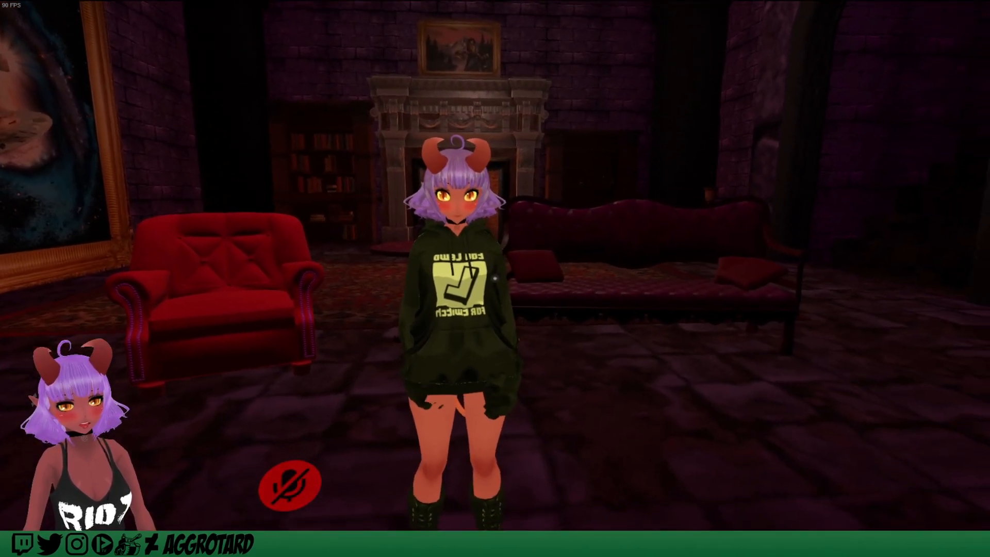
{"action": "key", "text": "w"}
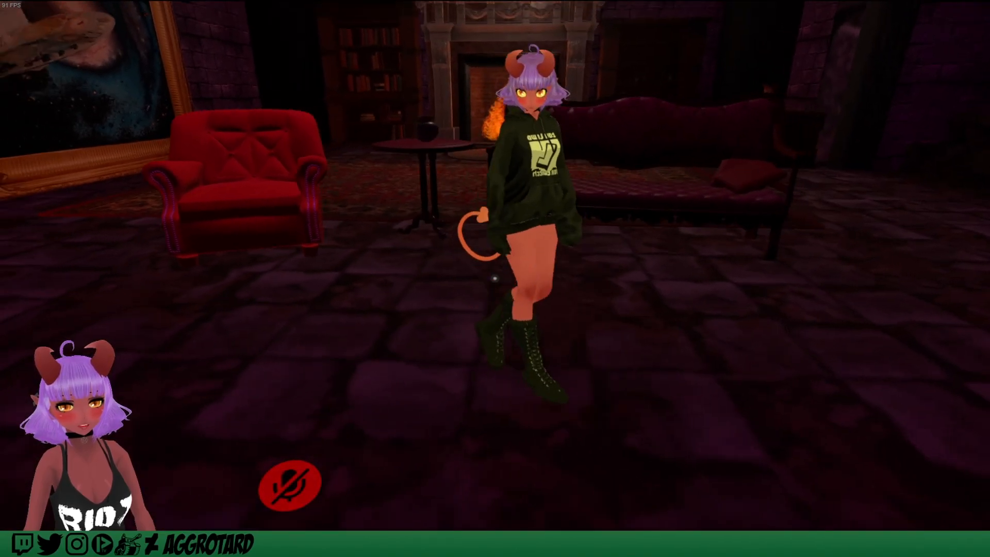
{"action": "key", "text": "s"}
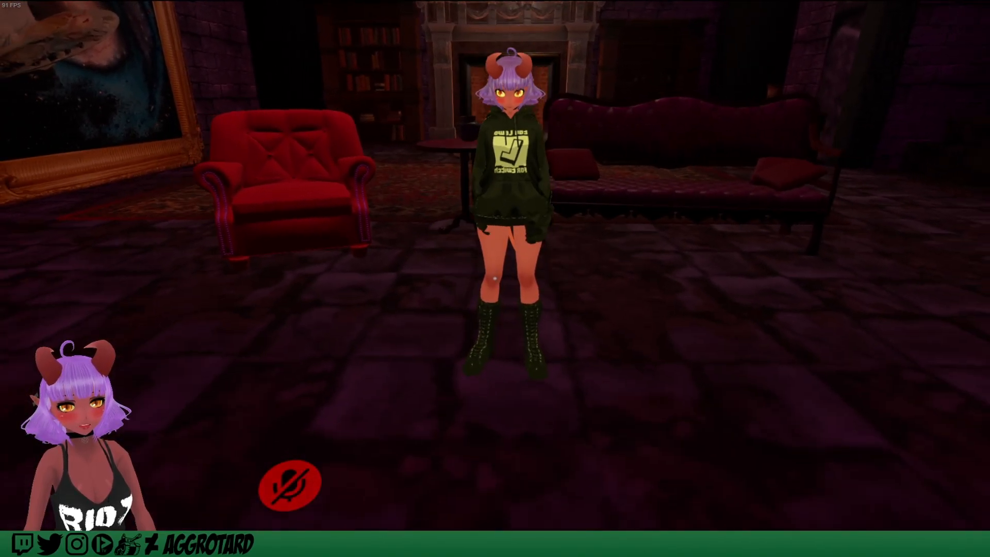
{"action": "key", "text": "w"}
{"action": "key", "text": "s"}
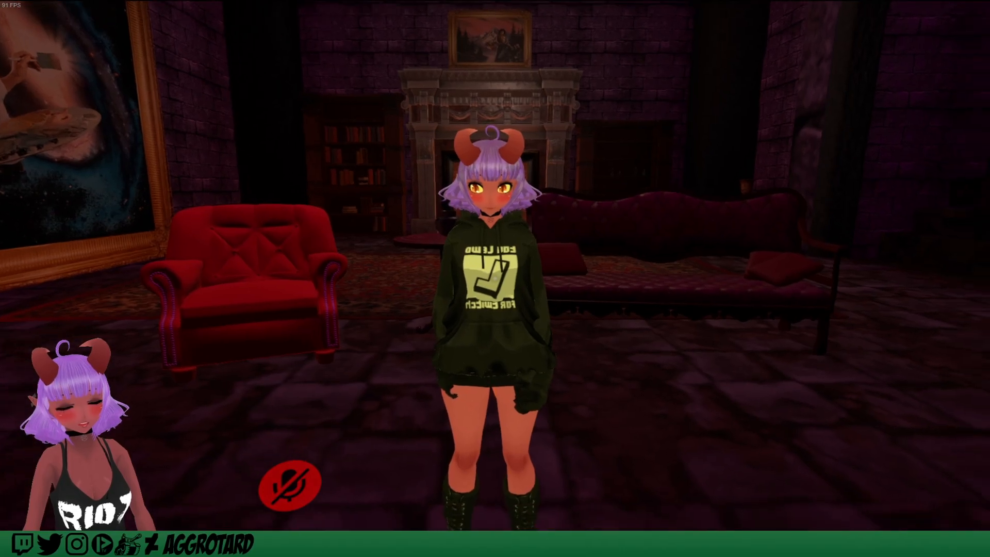
{"action": "key", "text": "w"}
{"action": "key", "text": "s"}
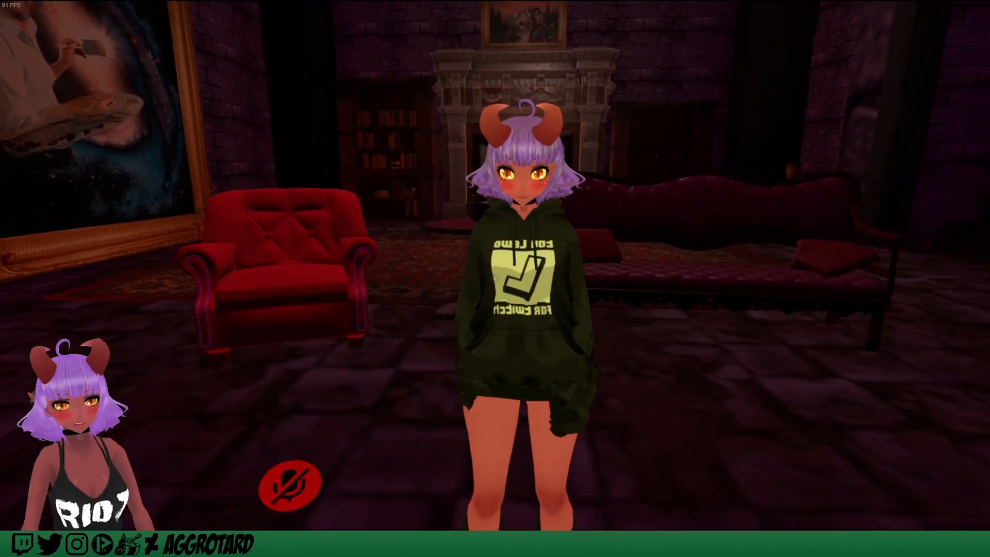
{"action": "key", "text": "w"}
{"action": "key", "text": "d"}
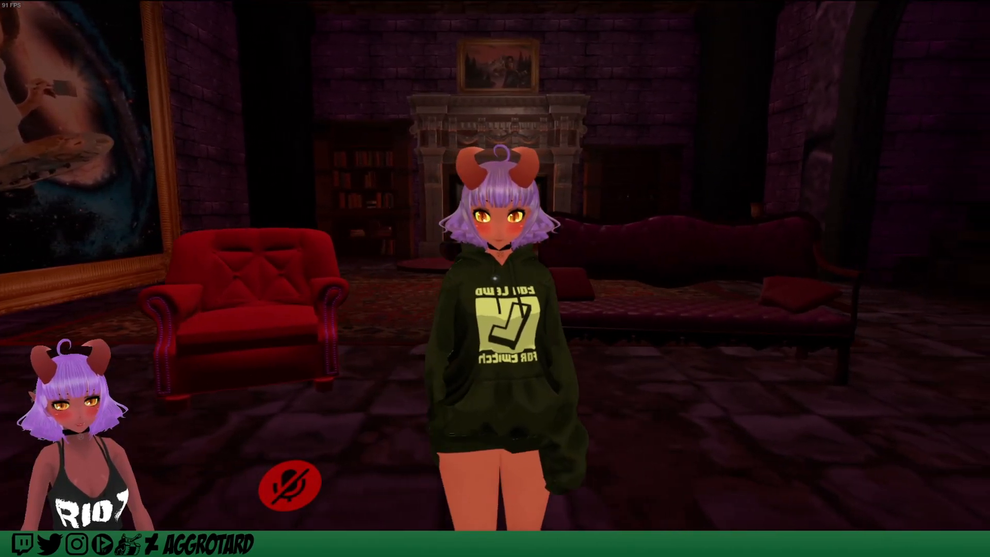
{"action": "key", "text": "s"}
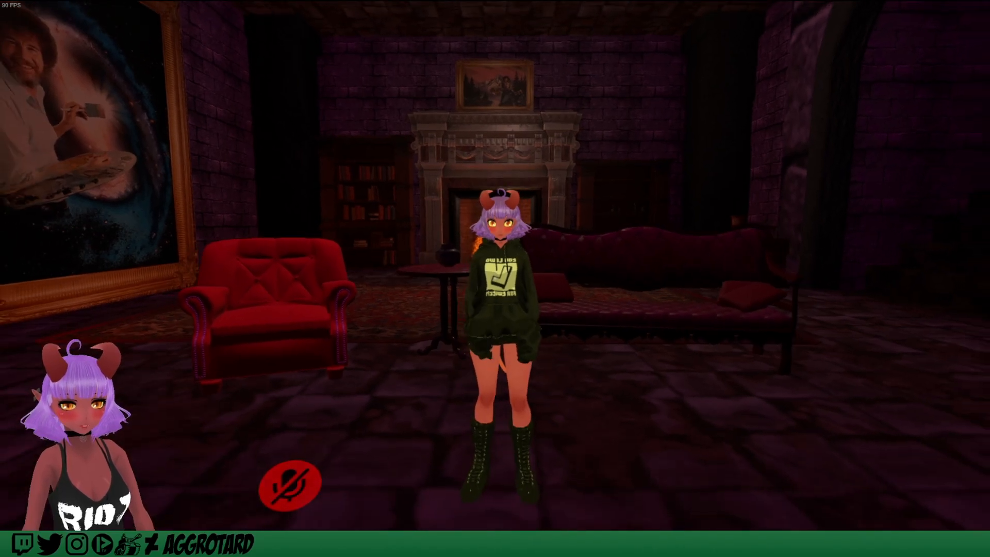
{"action": "key", "text": "w"}
Step: Put the Tutorial avatar into the crouching and prone stances to check those poses
{"action": "left_click", "coordinate": [627, 397]}
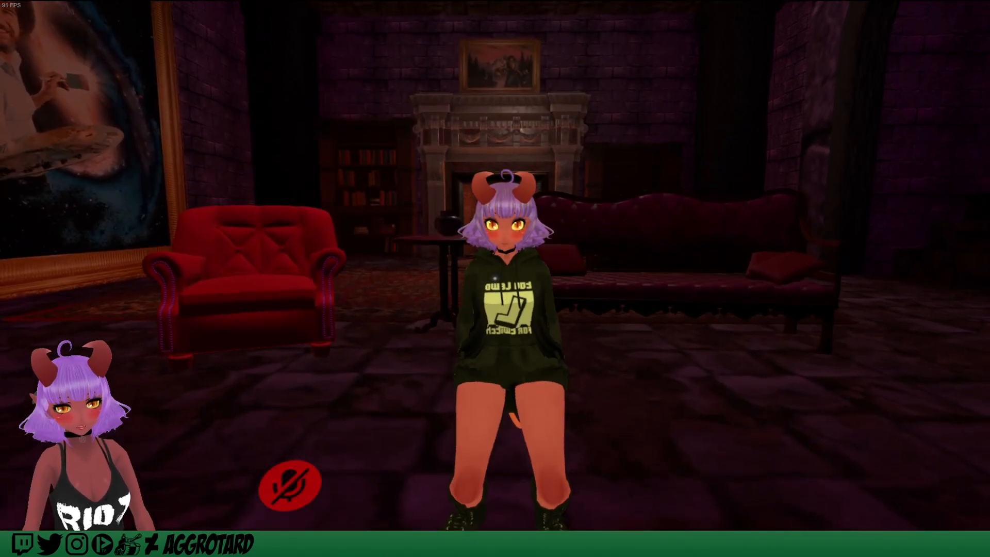
{"action": "key", "text": "z"}
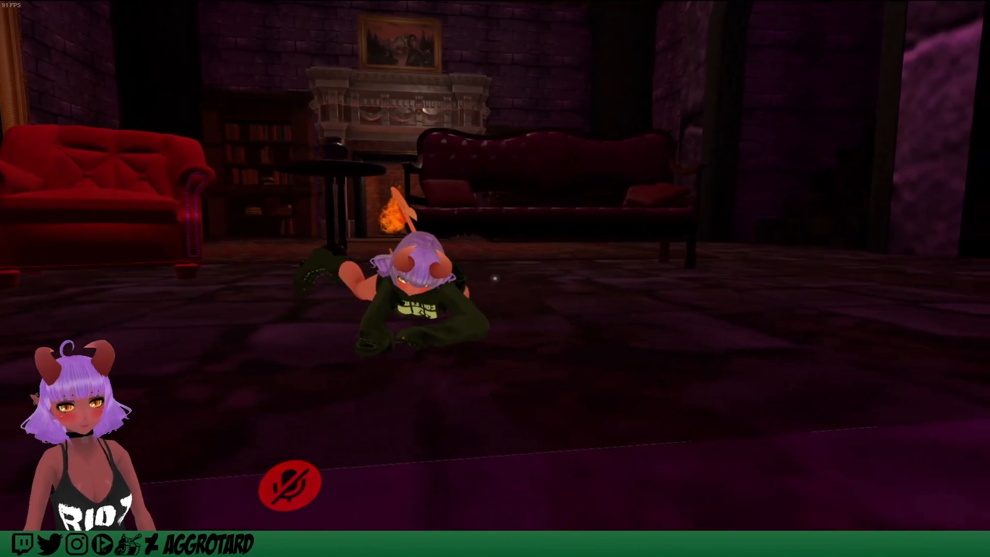
{"action": "key", "text": "z"}
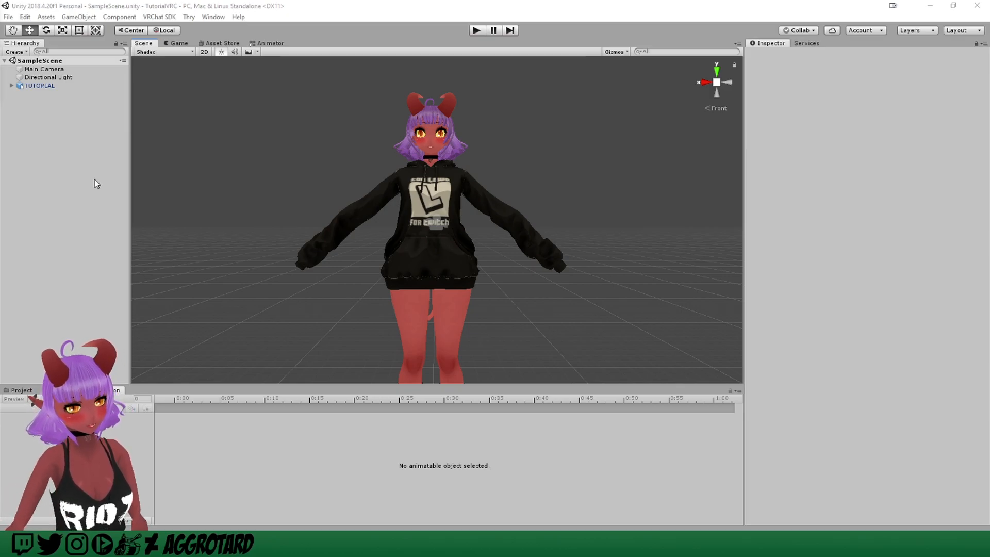
Step: Back in Unity, inspect the TUTORIAL avatar's components and blueprint ID, and the model's Rig import settings
{"action": "left_click", "coordinate": [41, 85]}
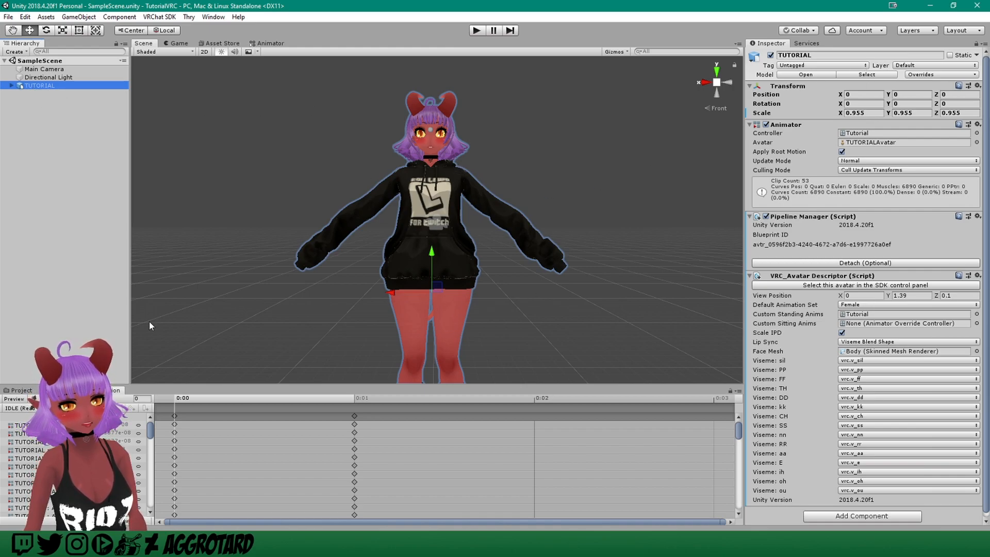
{"action": "left_click", "coordinate": [20, 391]}
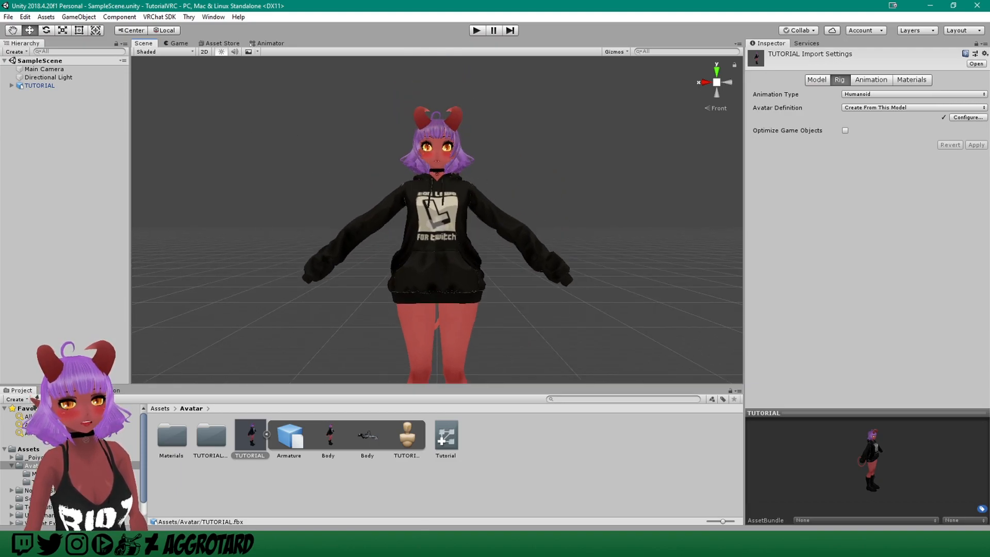
Step: Show the uploaded avatar's Builder information in the VRChat SDK window and move the window aside
{"action": "left_click", "coordinate": [374, 190]}
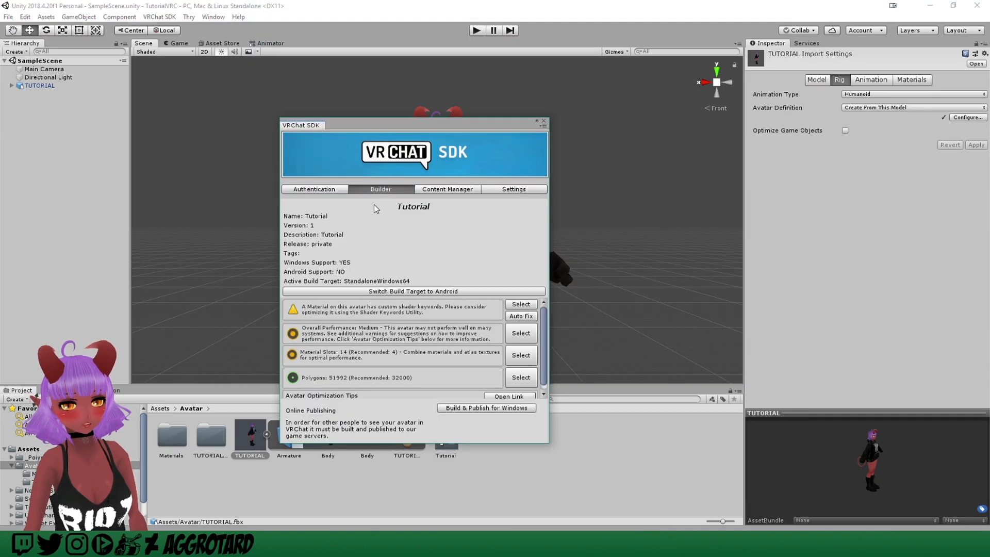
{"action": "left_click_drag", "start_coordinate": [424, 121], "coordinate": [389, 79]}
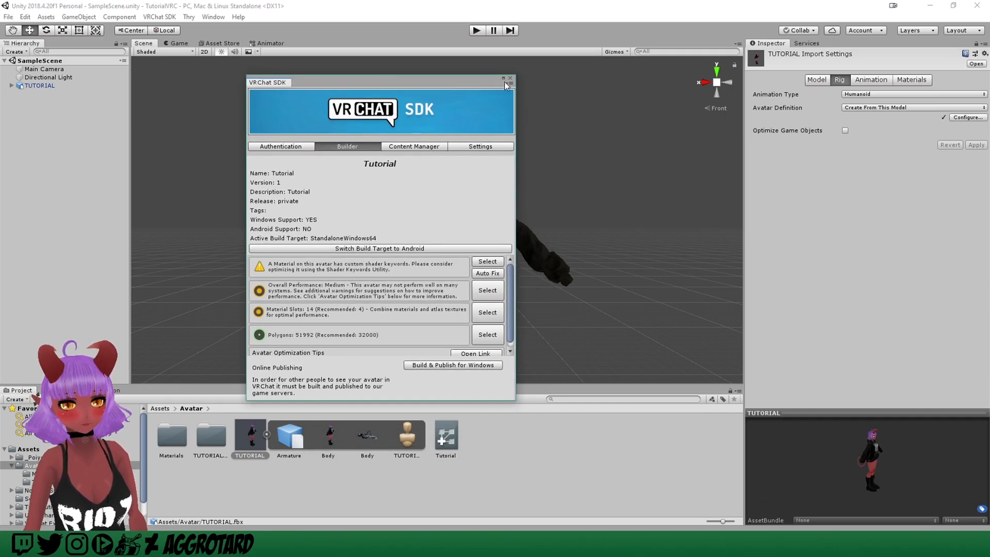
{"action": "left_click_drag", "start_coordinate": [459, 82], "coordinate": [343, 66]}
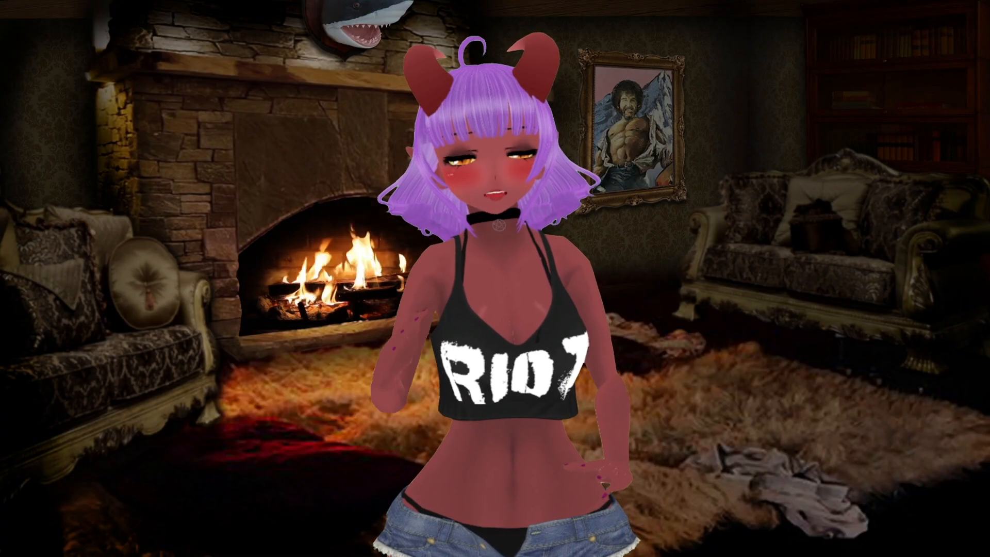